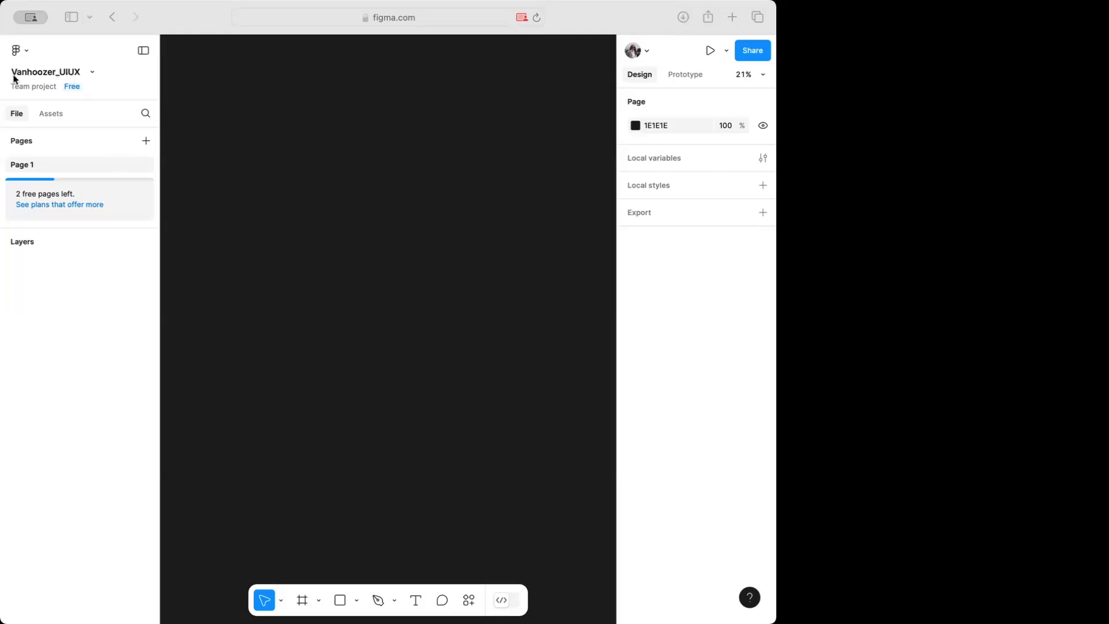
left_click(93, 73)
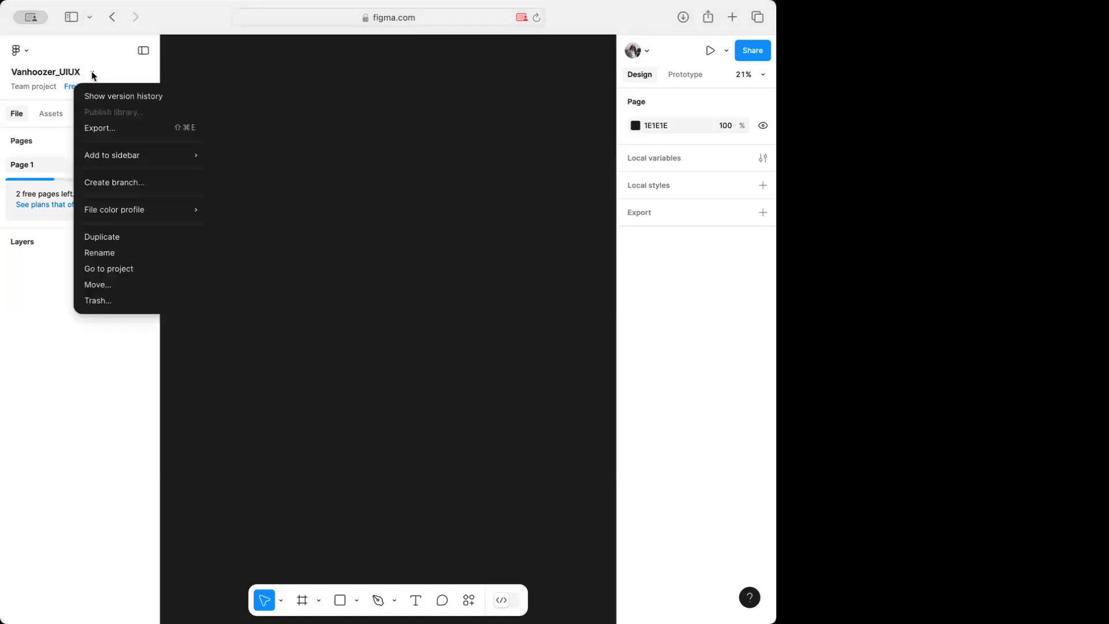
left_click(92, 253)
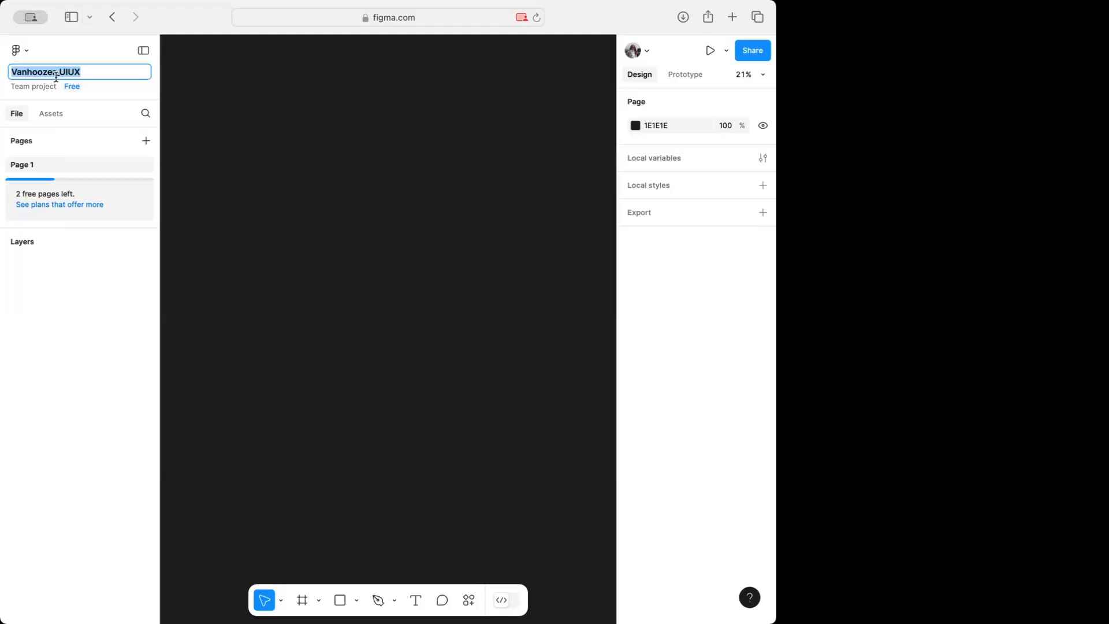
left_click(638, 77)
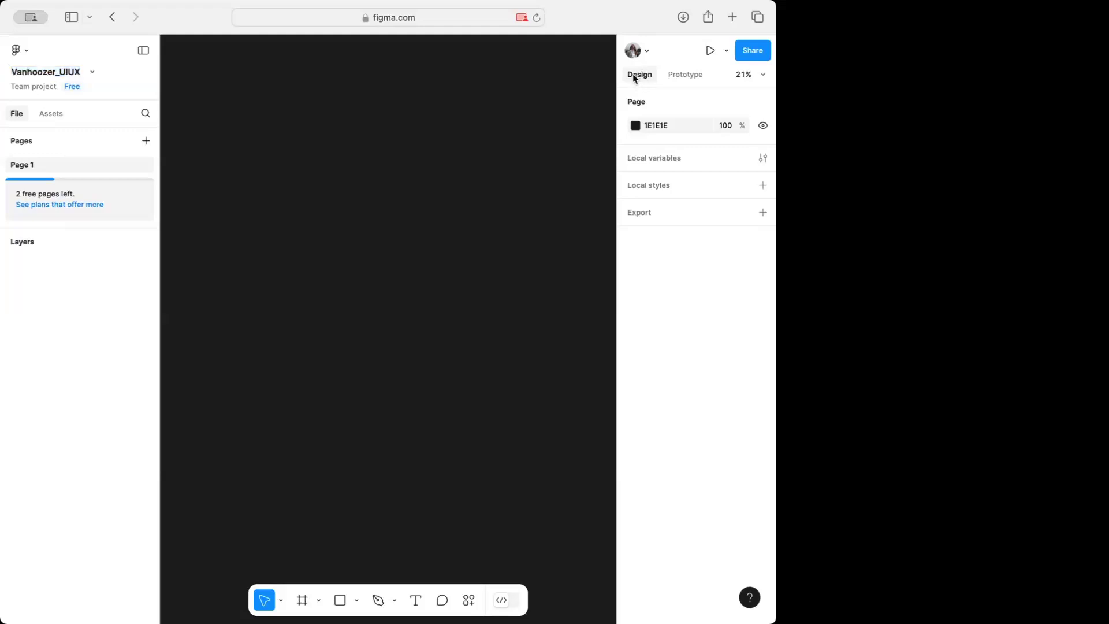
left_click(689, 79)
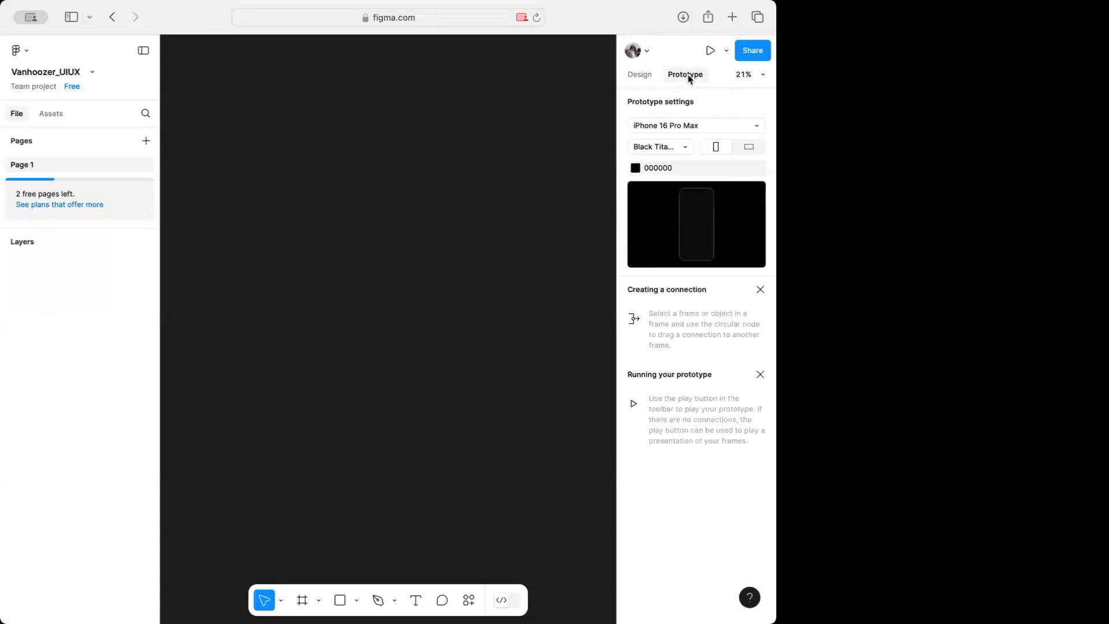
left_click(636, 76)
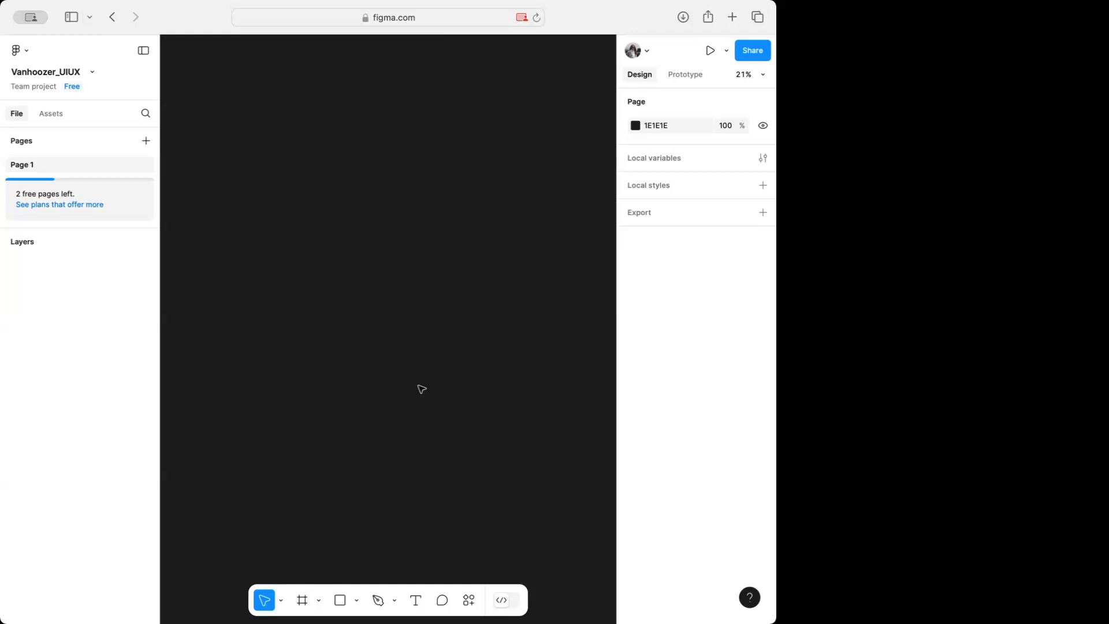
Add an iPhone 16 Pro Max frame and move it to the upper-left area of the canvas
left_click(303, 602)
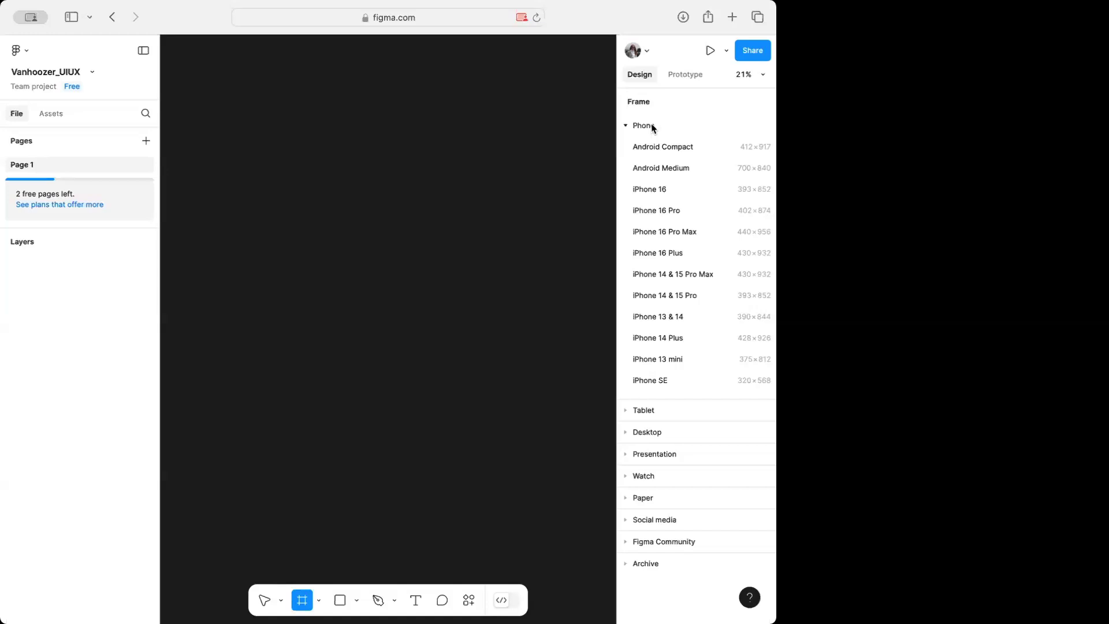
left_click(678, 234)
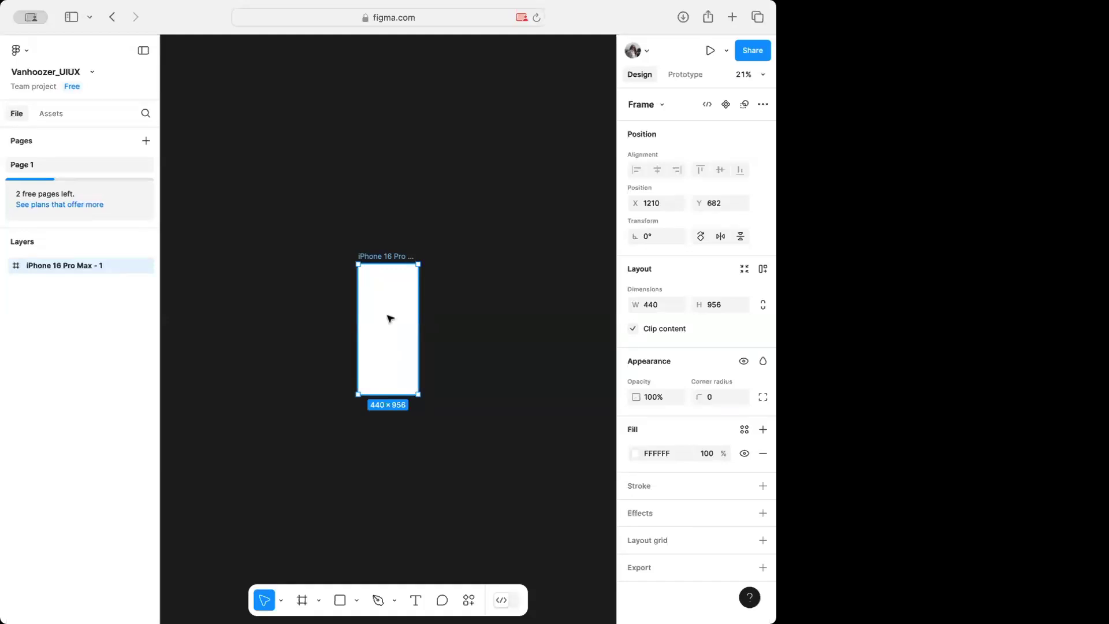
left_click_drag(389, 318, 233, 155)
Add more iPhone 16 Pro Max frames and arrange them all in a grid of three rows of five
left_click(302, 600)
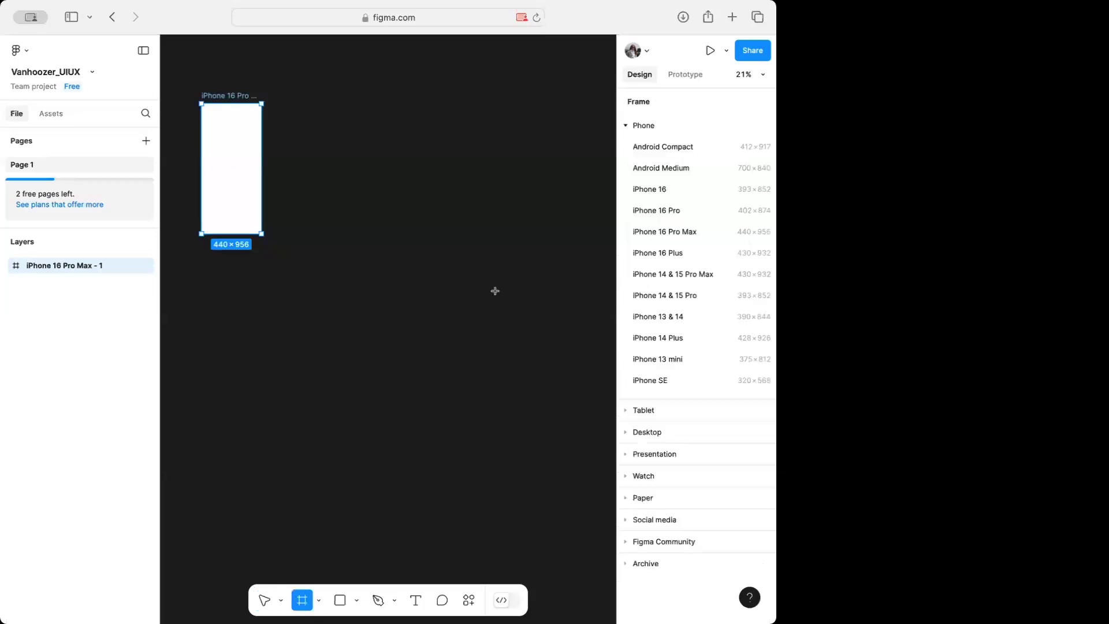
left_click(661, 233)
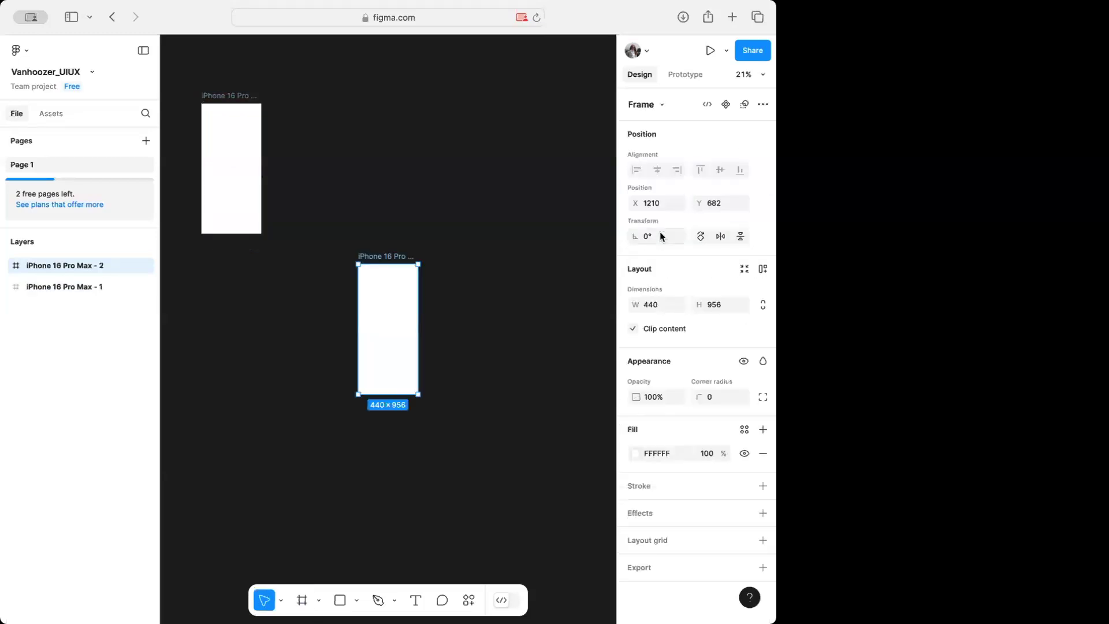
left_click_drag(397, 310, 534, 286)
left_click(244, 328)
left_click_drag(244, 328, 536, 469)
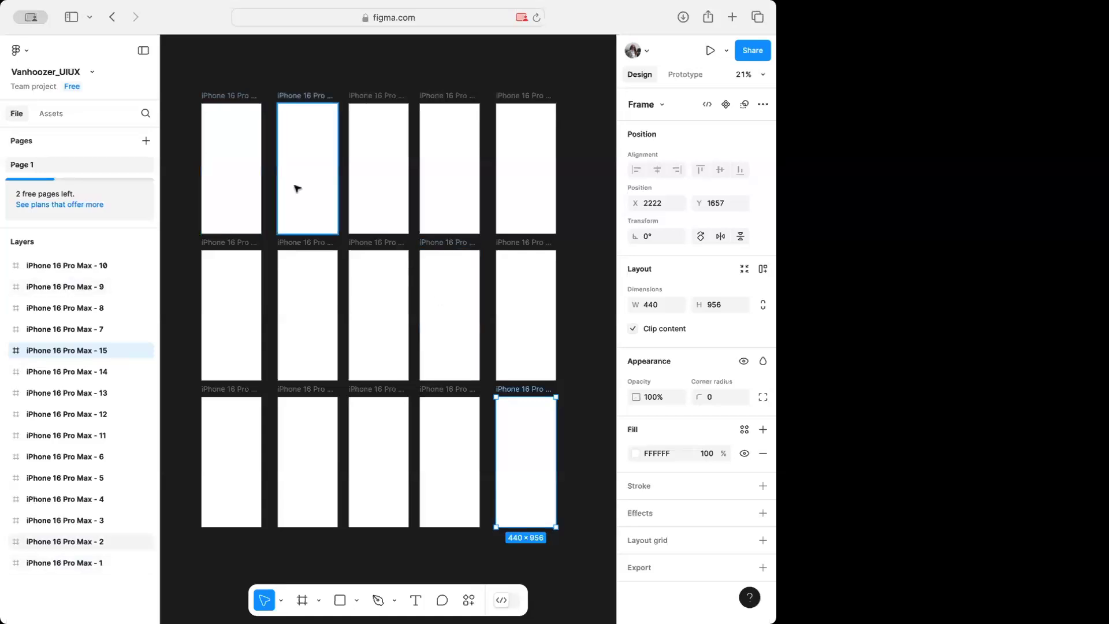
Rename the first frame in the top row "Phone Screen with icon" and the second "Loading screen"
left_click(237, 171)
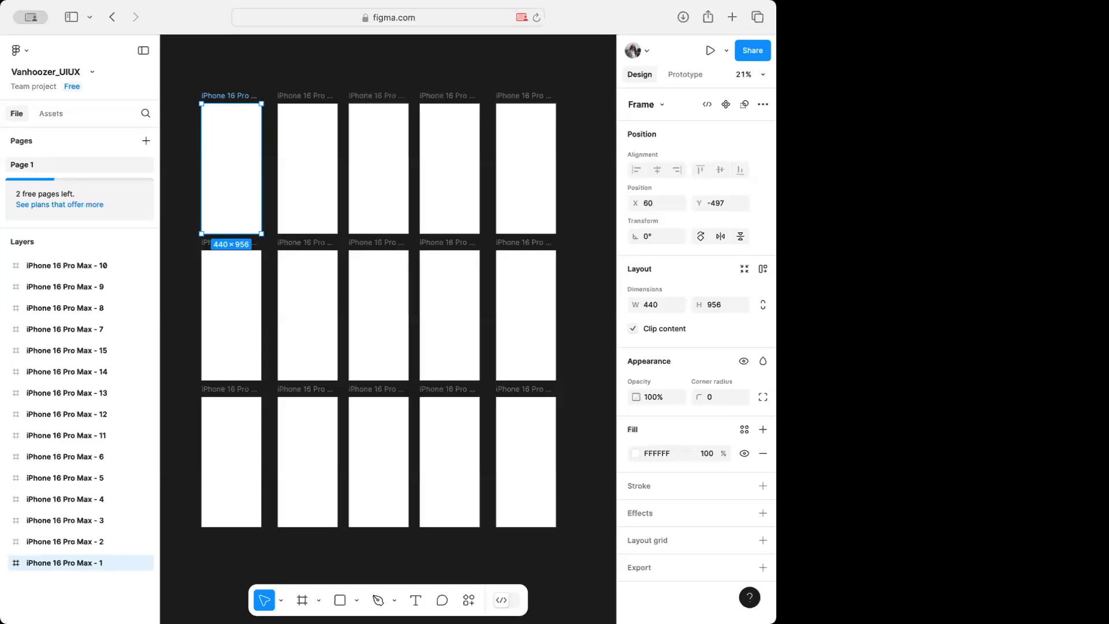
double_click(228, 96)
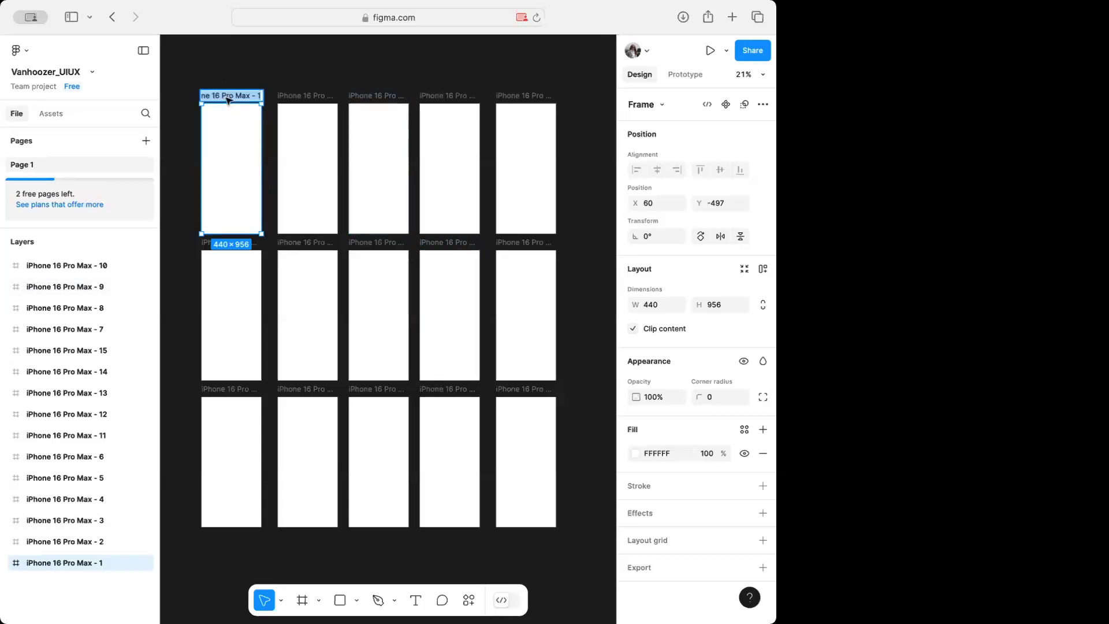
type("Phone ")
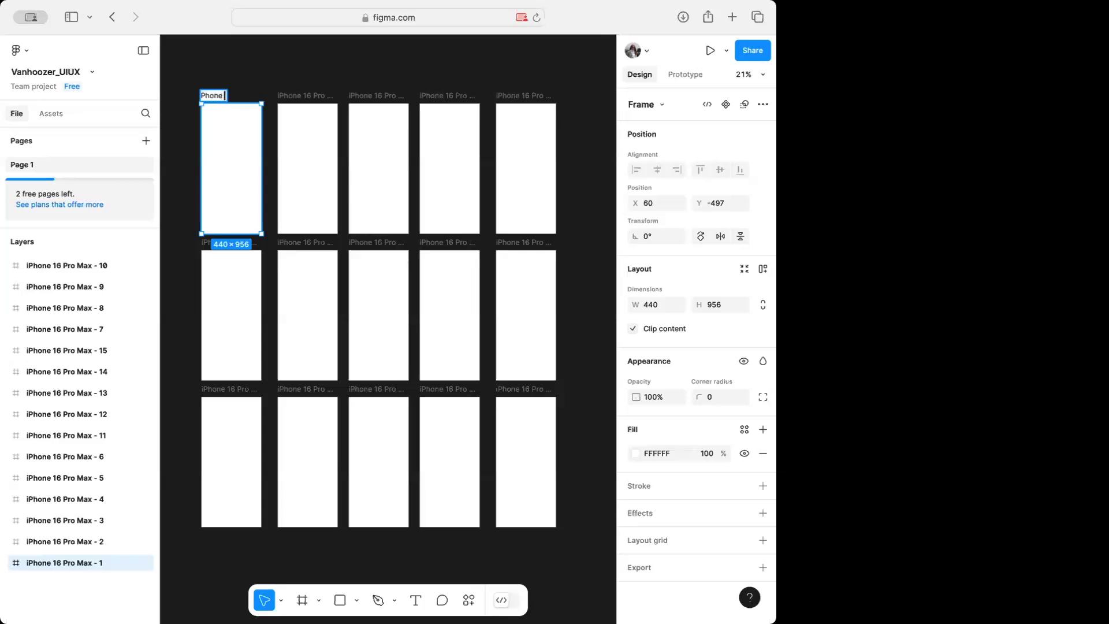
type("Screen with icon")
double_click(301, 96)
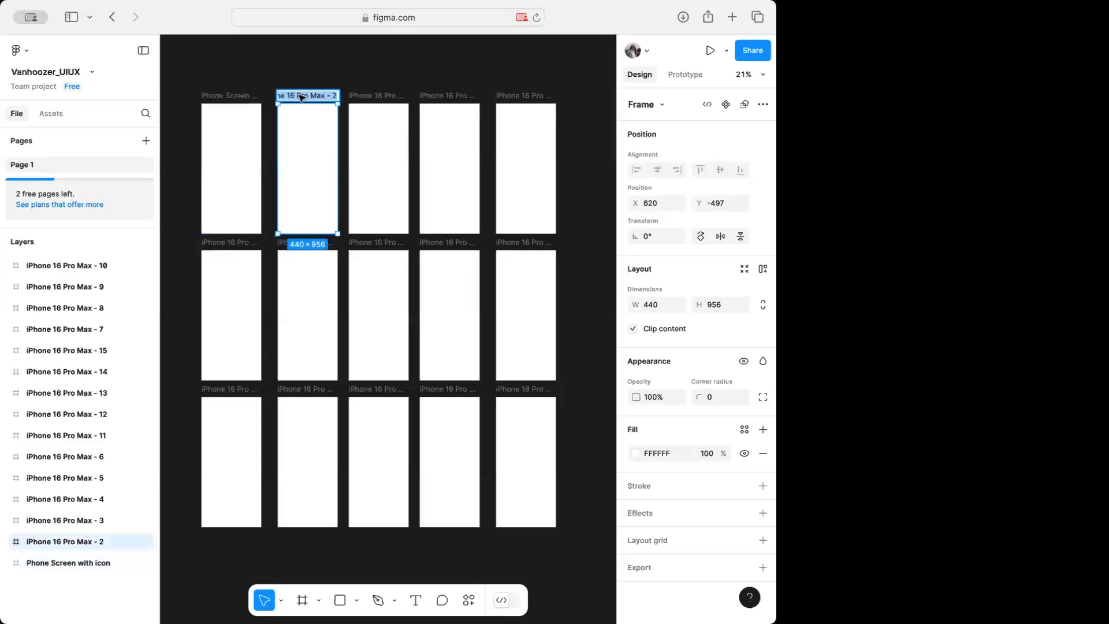
type("Loading s")
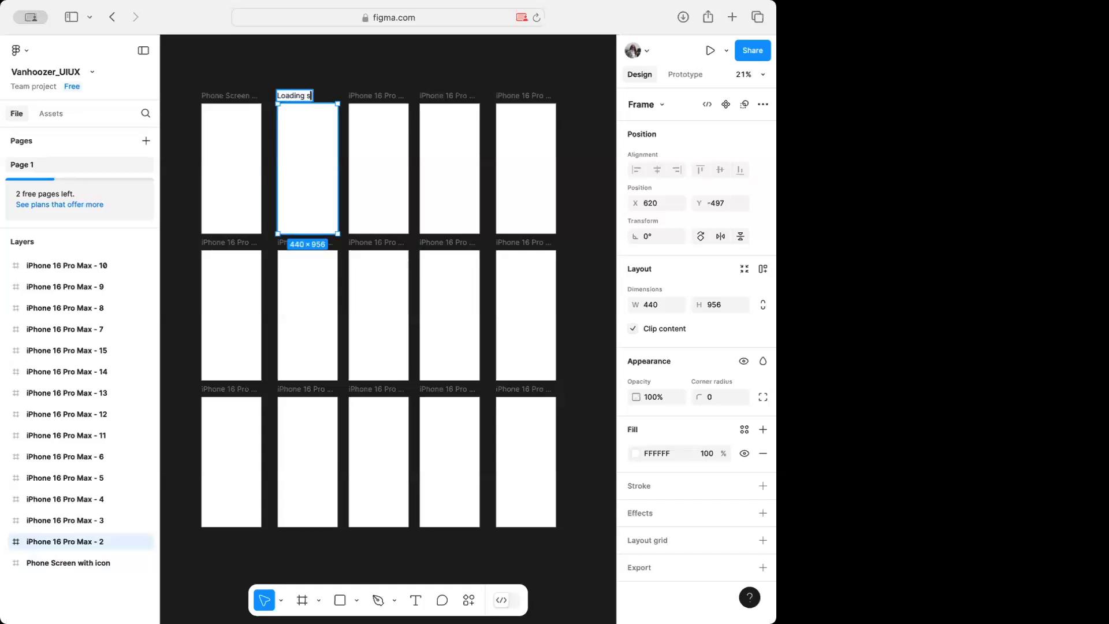
type("creen")
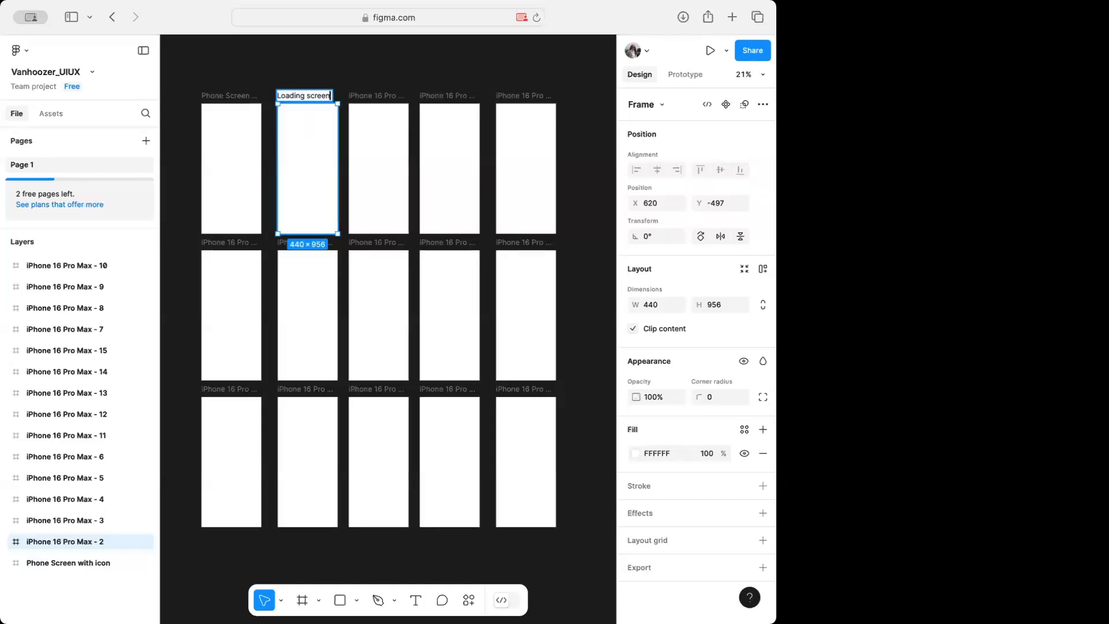
Rename the third frame in the top row "home screen primary" and the fourth "home hidden nav"
double_click(378, 95)
type("home s")
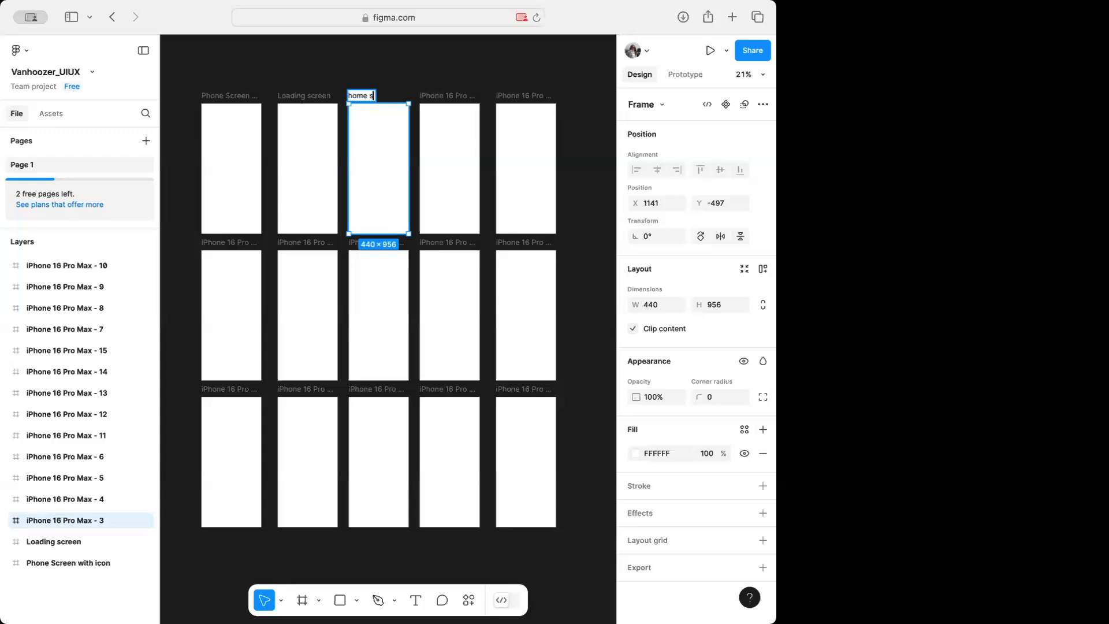
type("creen primary")
left_click(438, 97)
double_click(438, 97)
type("home")
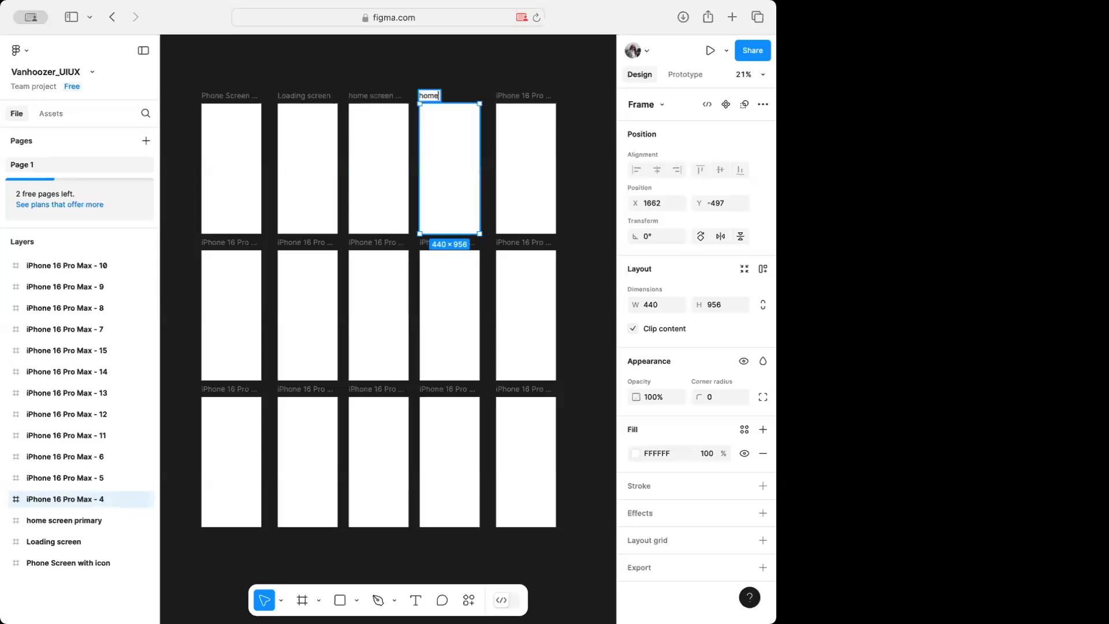
type(" hidden nav")
double_click(518, 97)
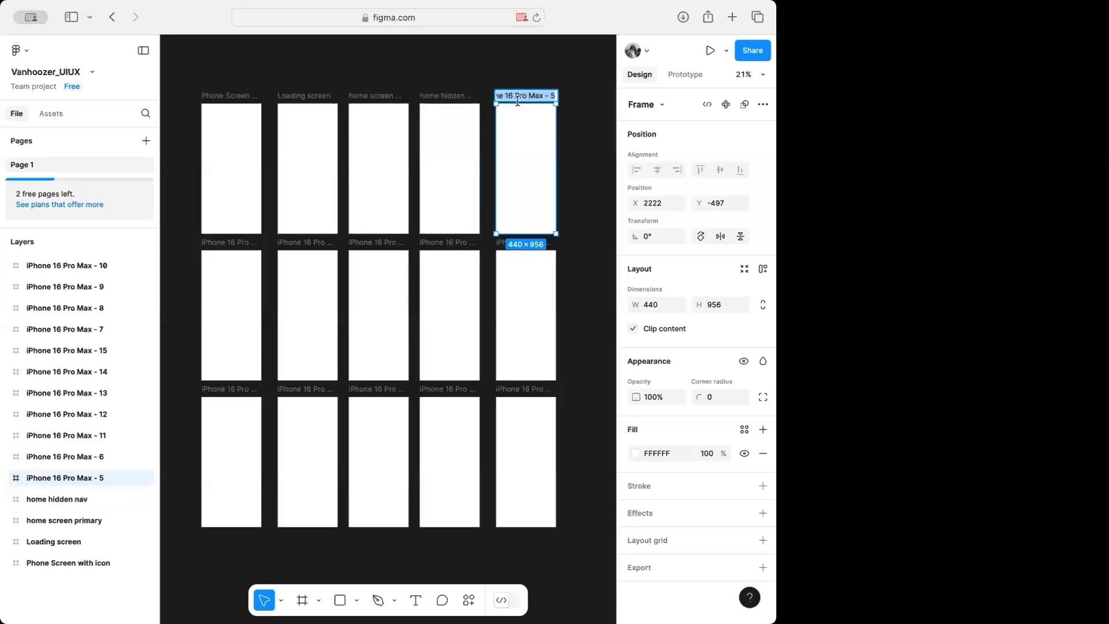
Place the phone home-screen image in the "Phone Screen with icon" frame and resize it to fill the frame at 440 × 956
left_click(219, 163)
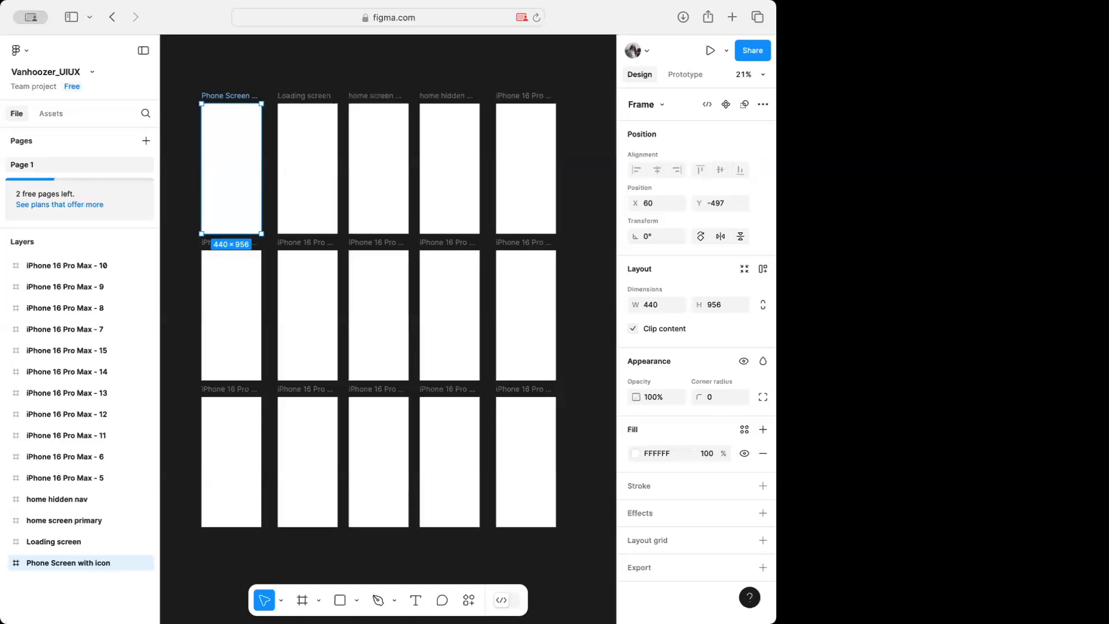
left_click_drag(153, 110, 231, 150)
scroll(261, 125, "down", 5)
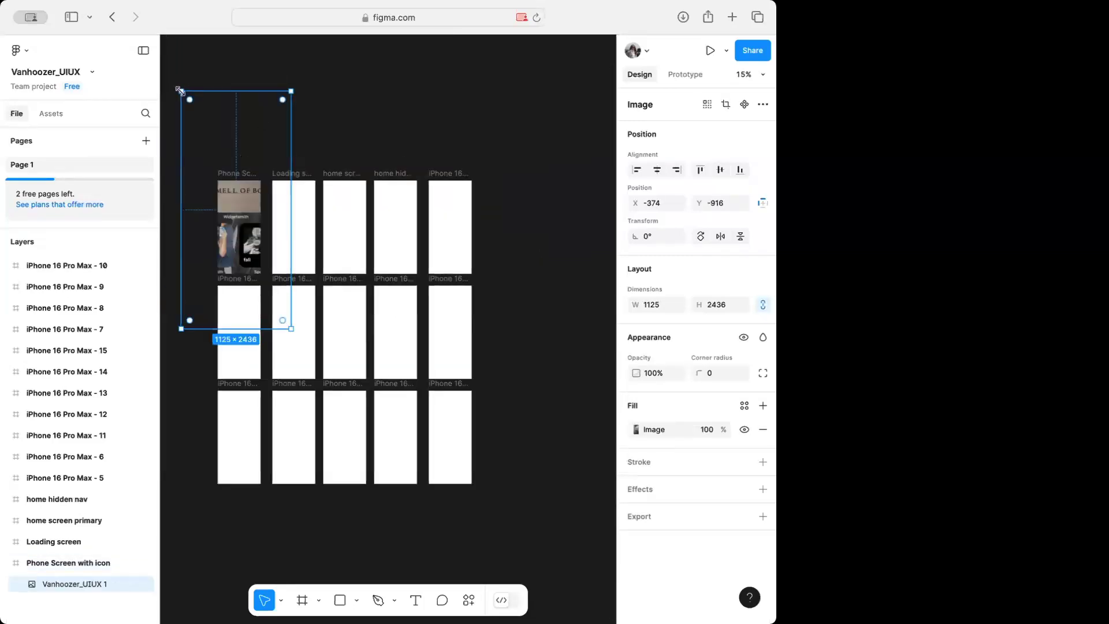
left_click_drag(181, 91, 218, 180)
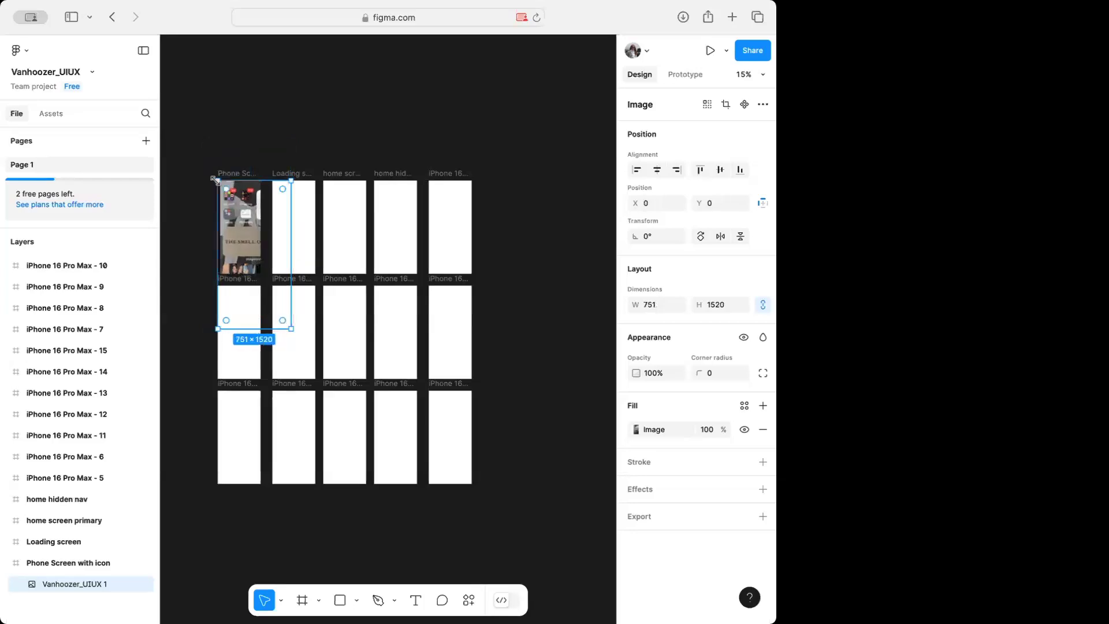
left_click_drag(291, 328, 260, 275)
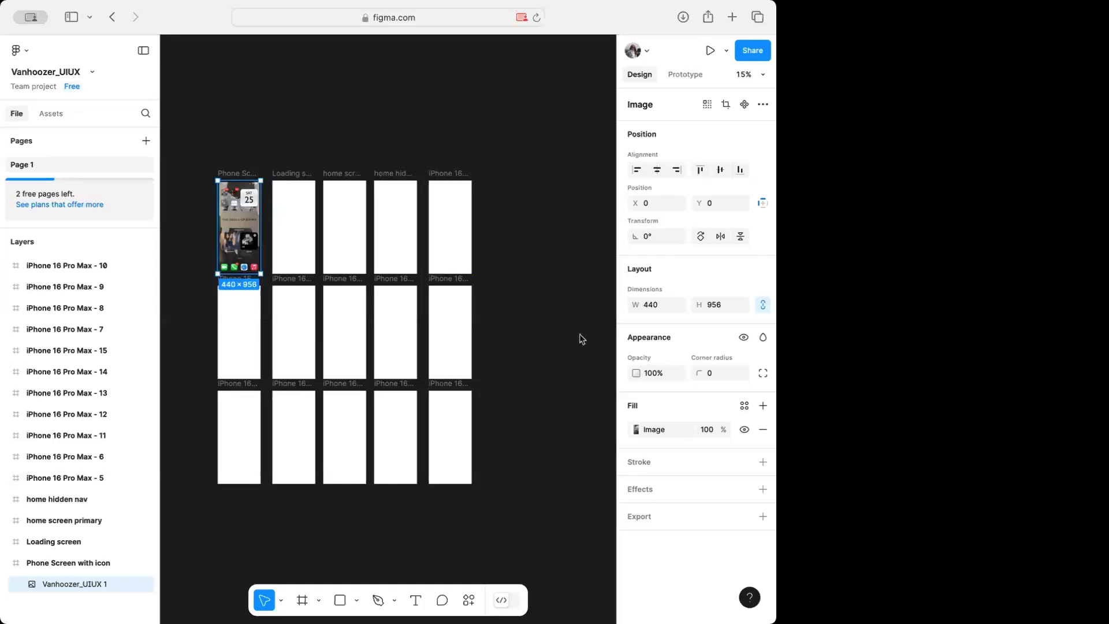
Place the loading image with "THE SOCIALITE" title in the "Loading screen" frame and resize it to 440 × 956 at X 0, Y 0
key("super+v")
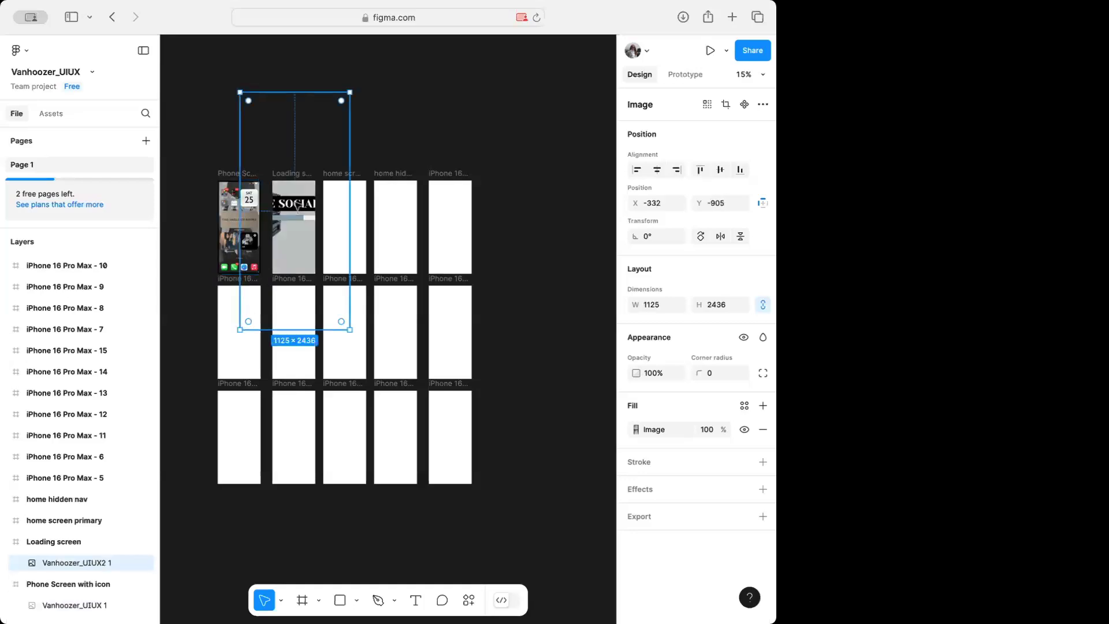
left_click_drag(350, 92, 315, 181)
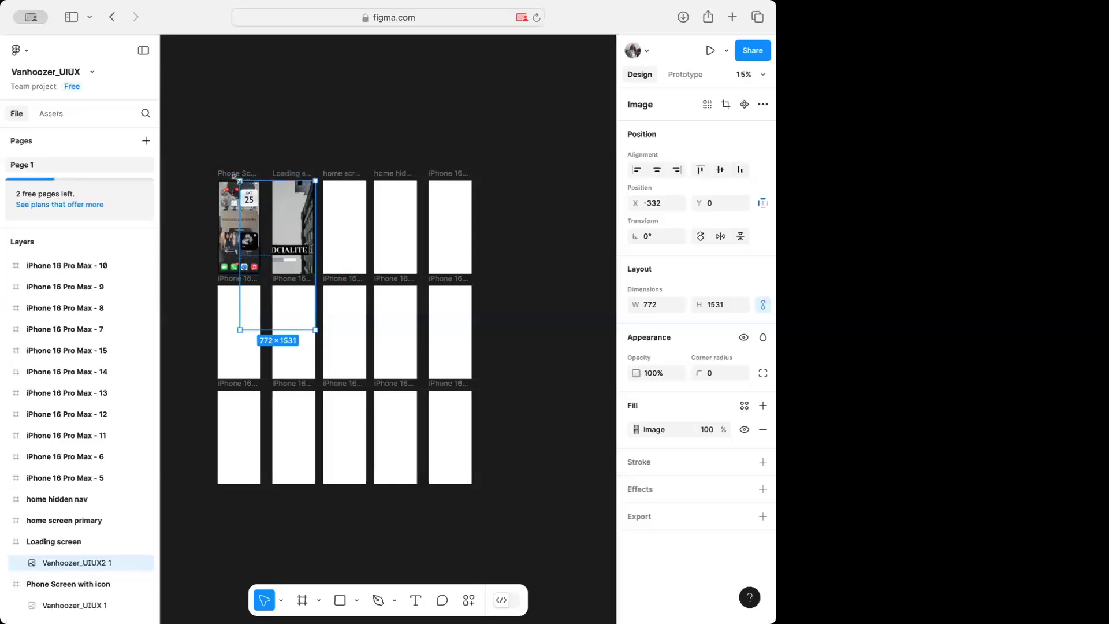
left_click_drag(239, 180, 270, 181)
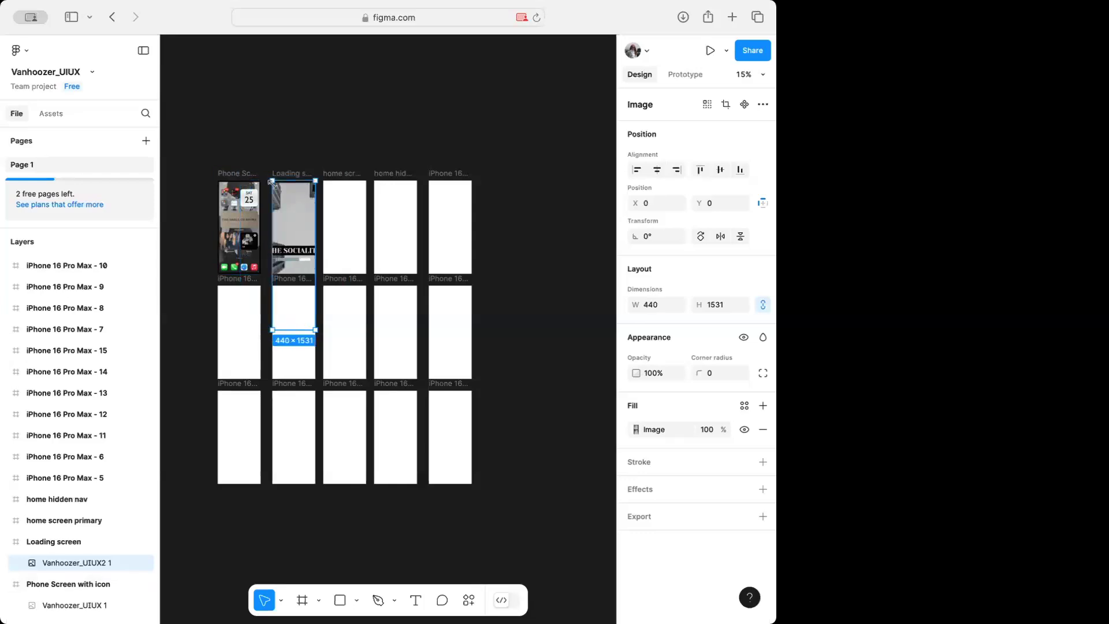
left_click_drag(296, 329, 293, 274)
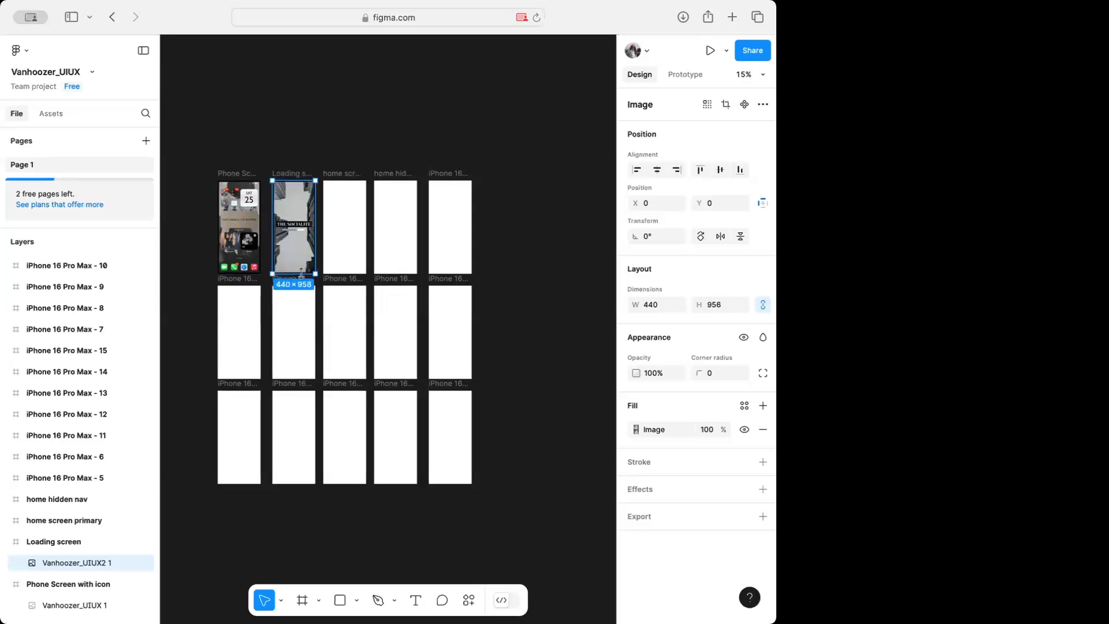
Place the app's home page image in the "home screen primary" frame and resize it to 440 × 956 at X 0, Y 0
left_click_drag(490, 384, 525, 328)
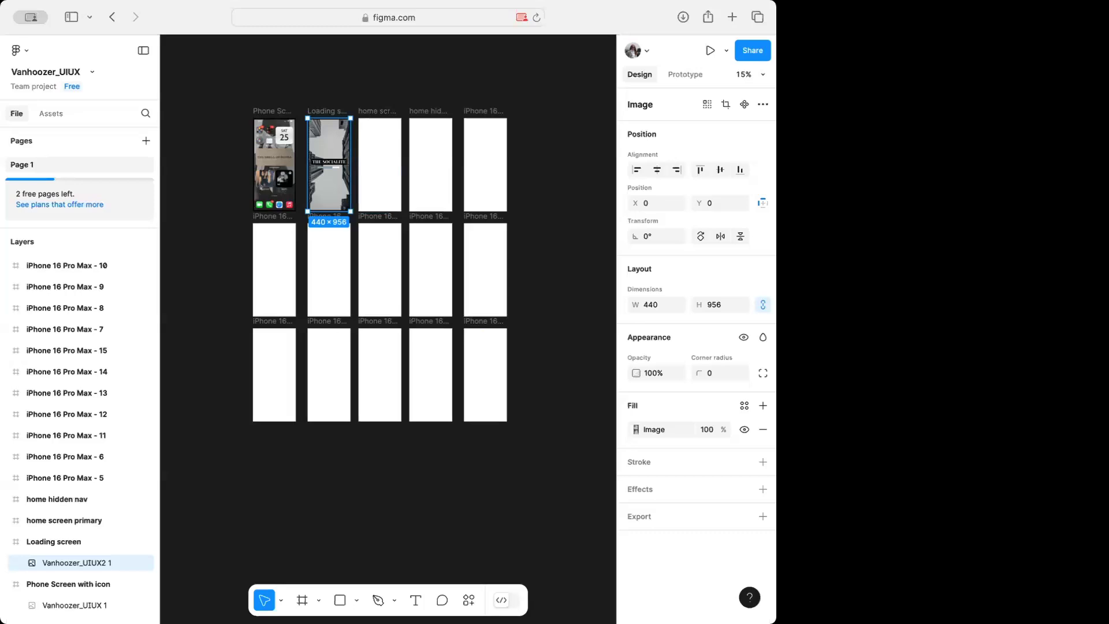
left_click_drag(407, 218, 384, 151)
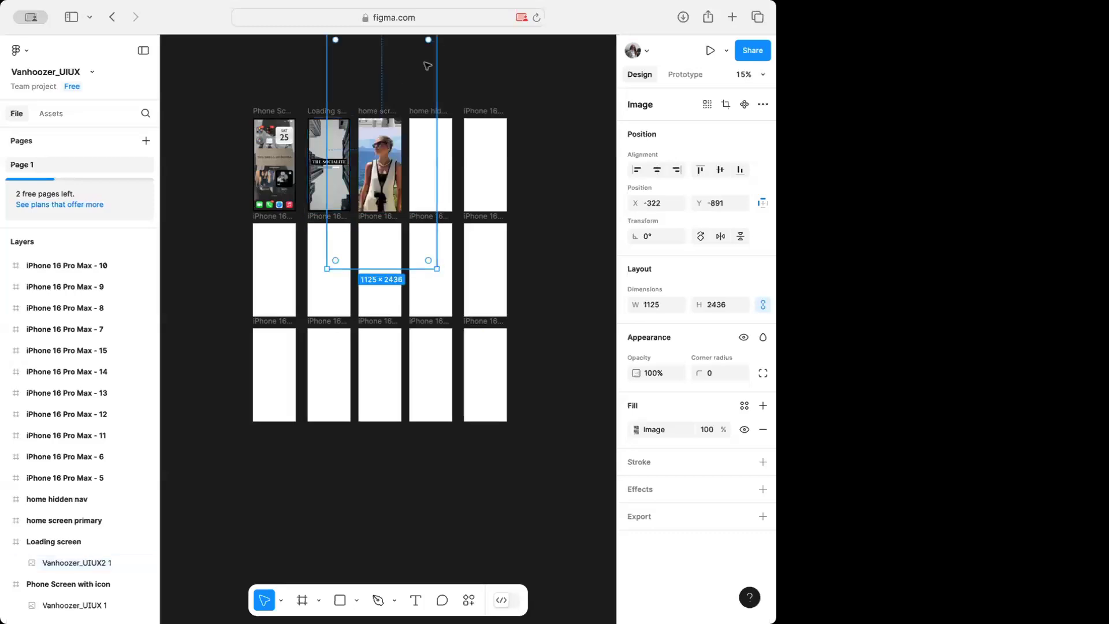
scroll(427, 66, "up", 5)
left_click_drag(423, 144, 387, 231)
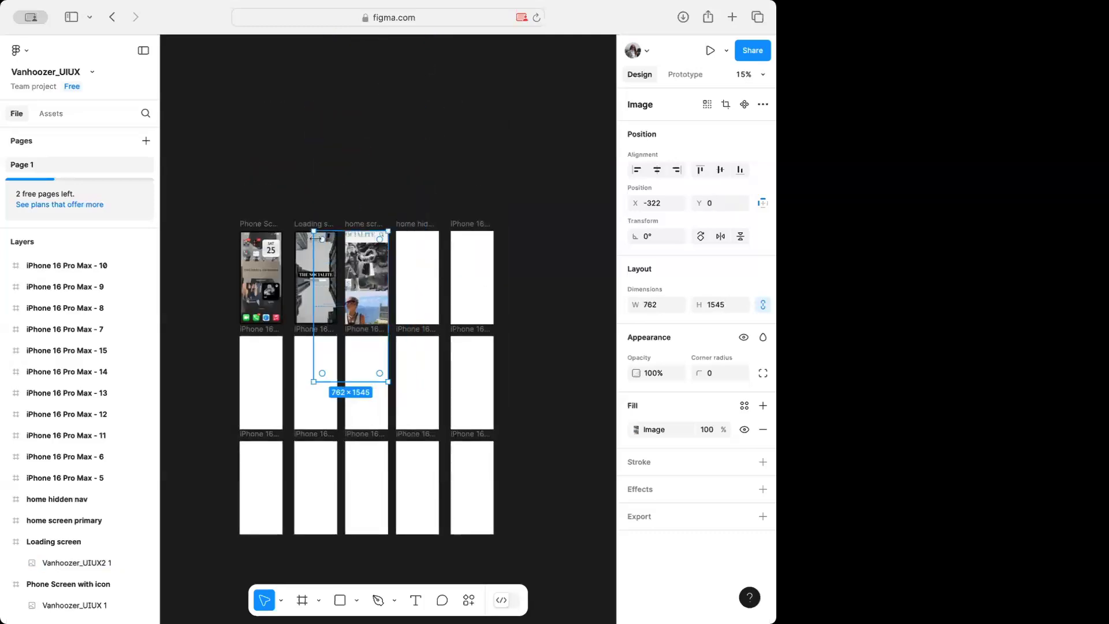
left_click_drag(315, 237, 344, 236)
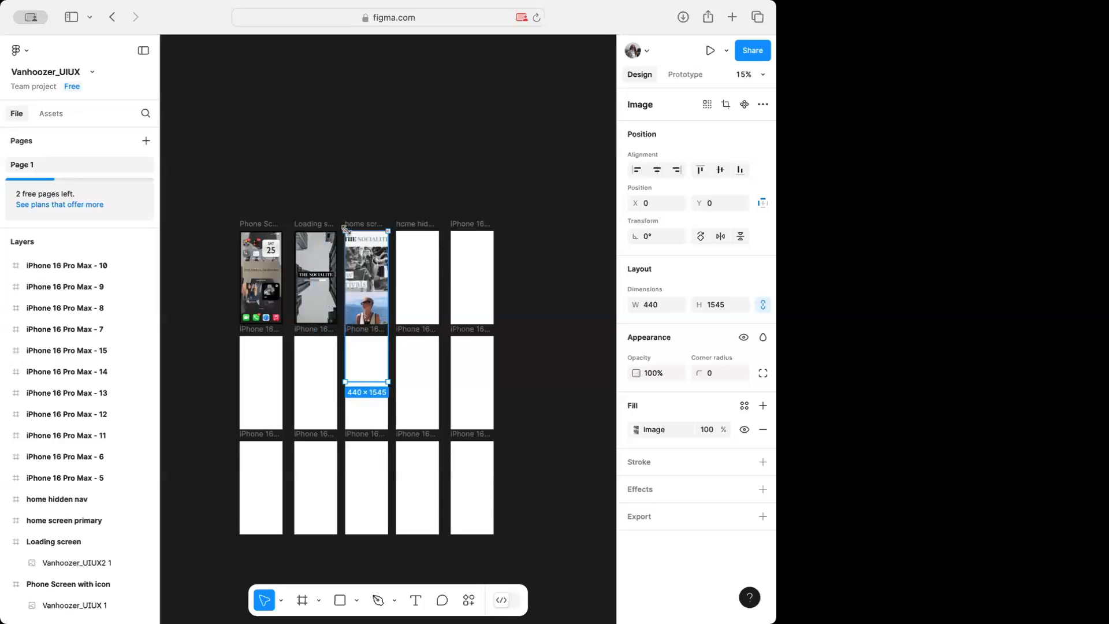
left_click_drag(370, 382, 370, 324)
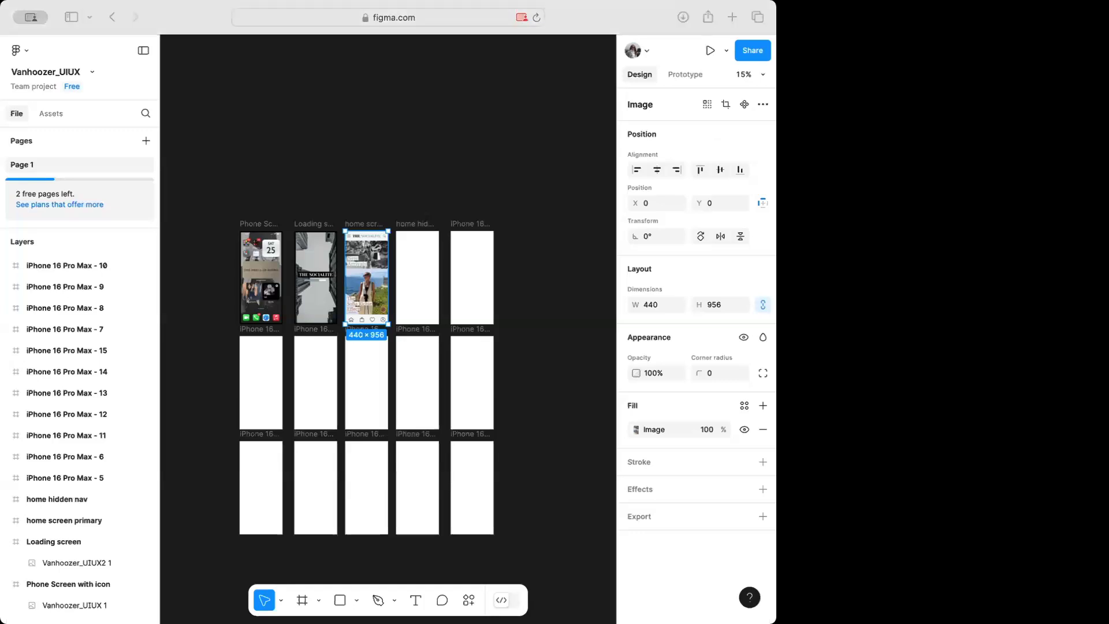
Place the navigation menu image in the "home hidden nav" frame and resize it to 440 × 953 at X 0, Y 0
left_click_drag(487, 282, 431, 265)
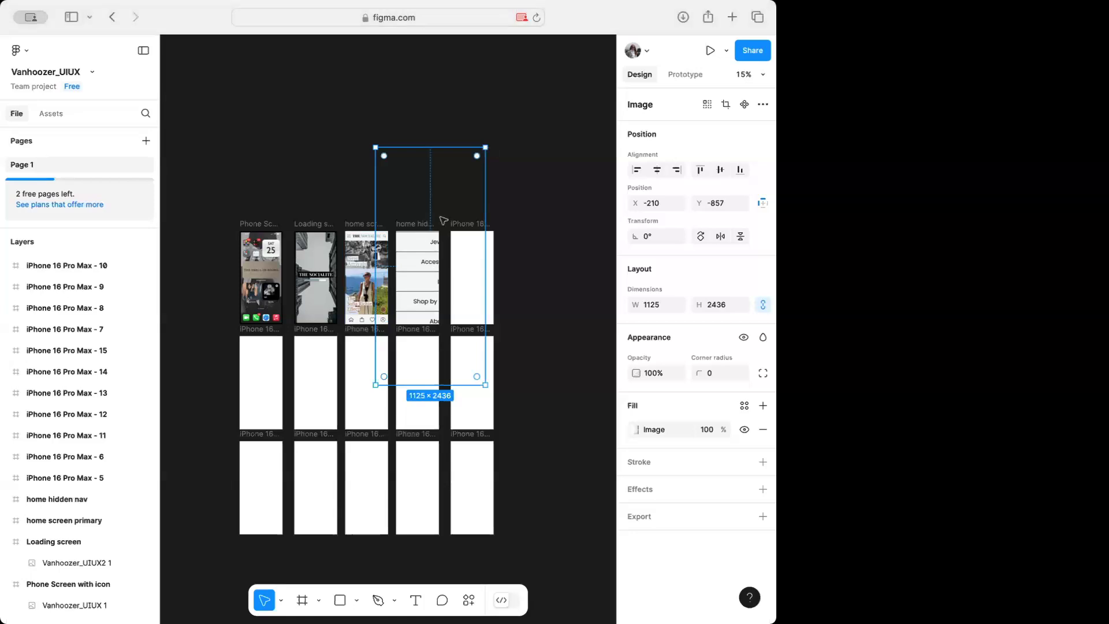
left_click_drag(485, 148, 397, 230)
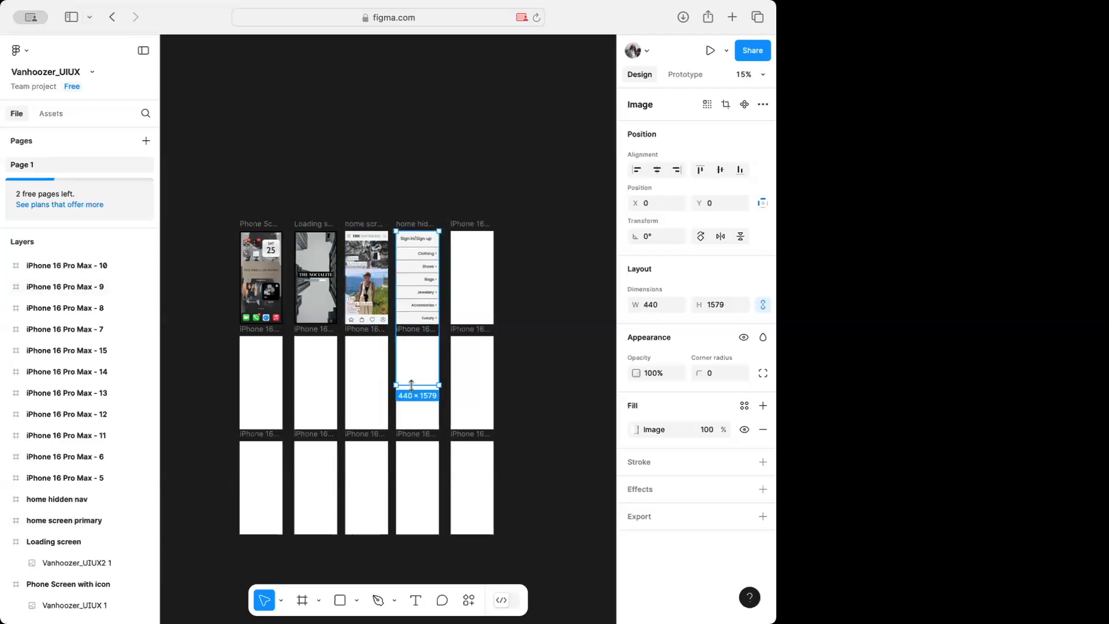
left_click_drag(413, 384, 417, 324)
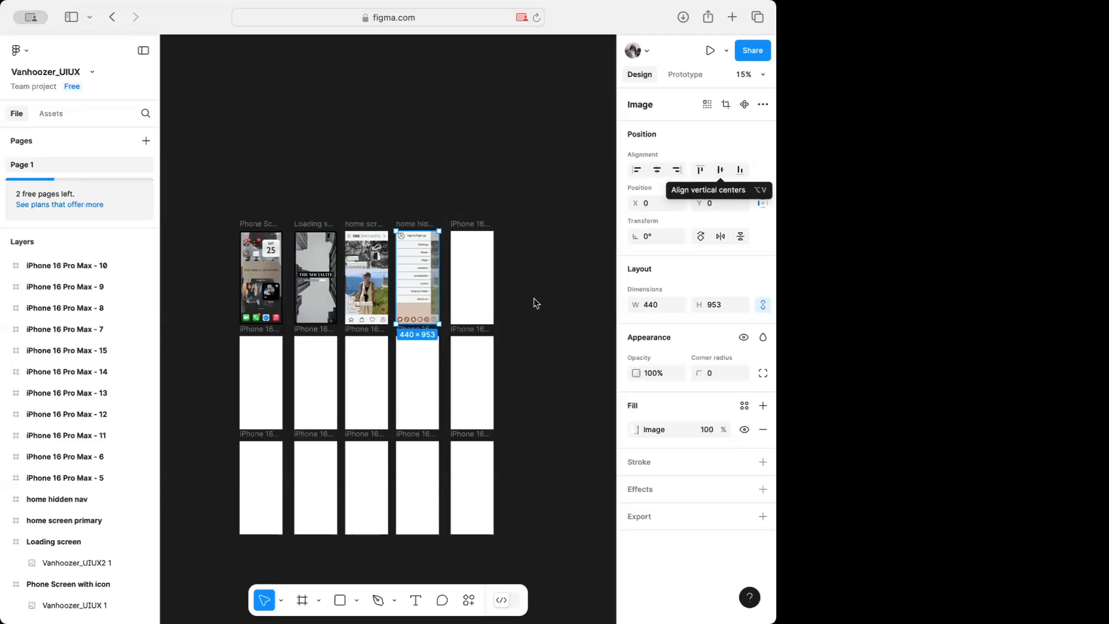
Place the "About Us" page image in the "iPhone 16 Pro Max - 5" frame and resize it to 433 × 2470 at X 0, Y 0
key("super+v")
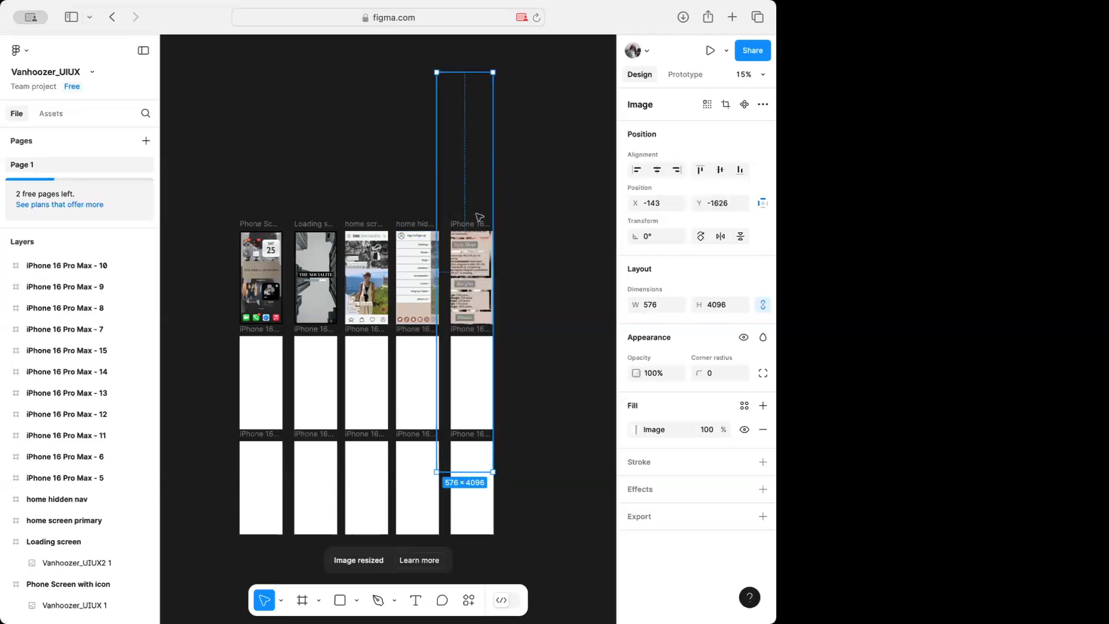
left_click_drag(434, 70, 448, 230)
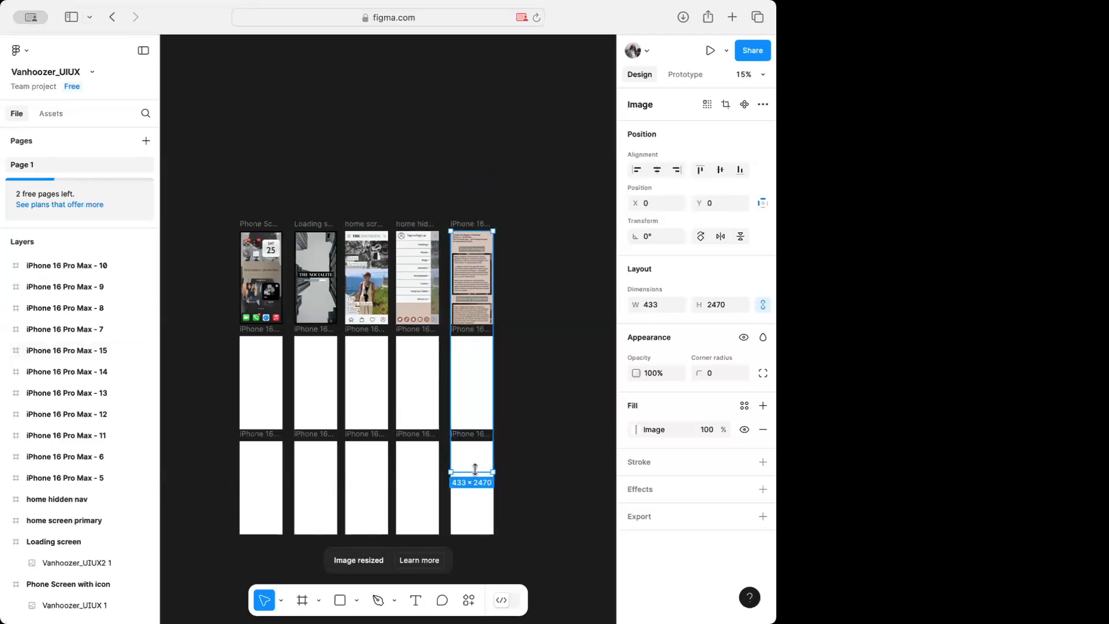
left_click(517, 254)
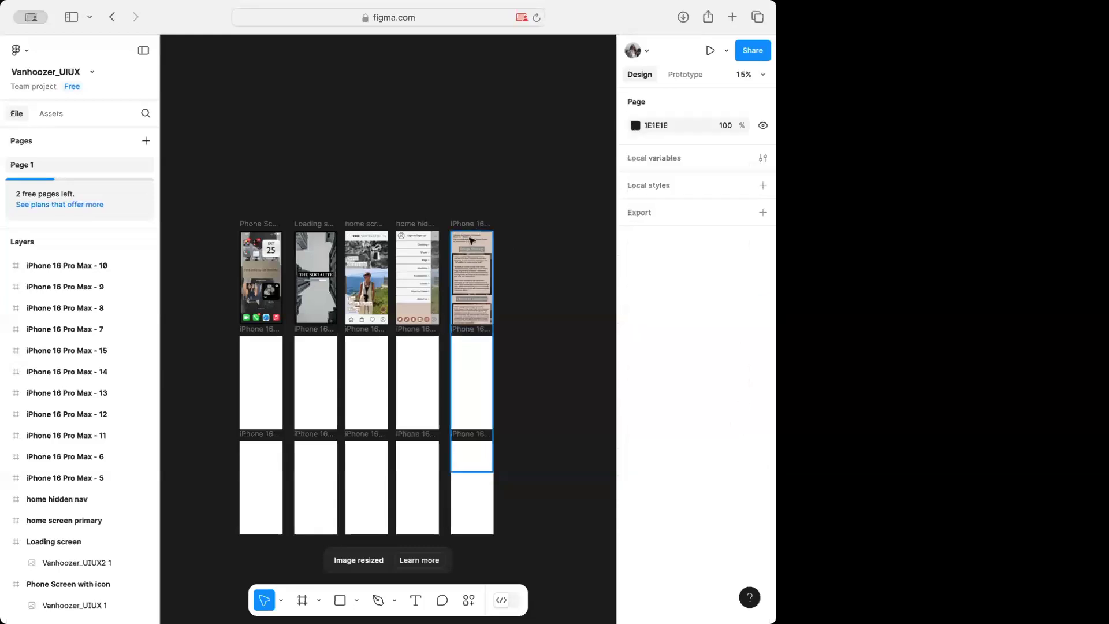
left_click(469, 236)
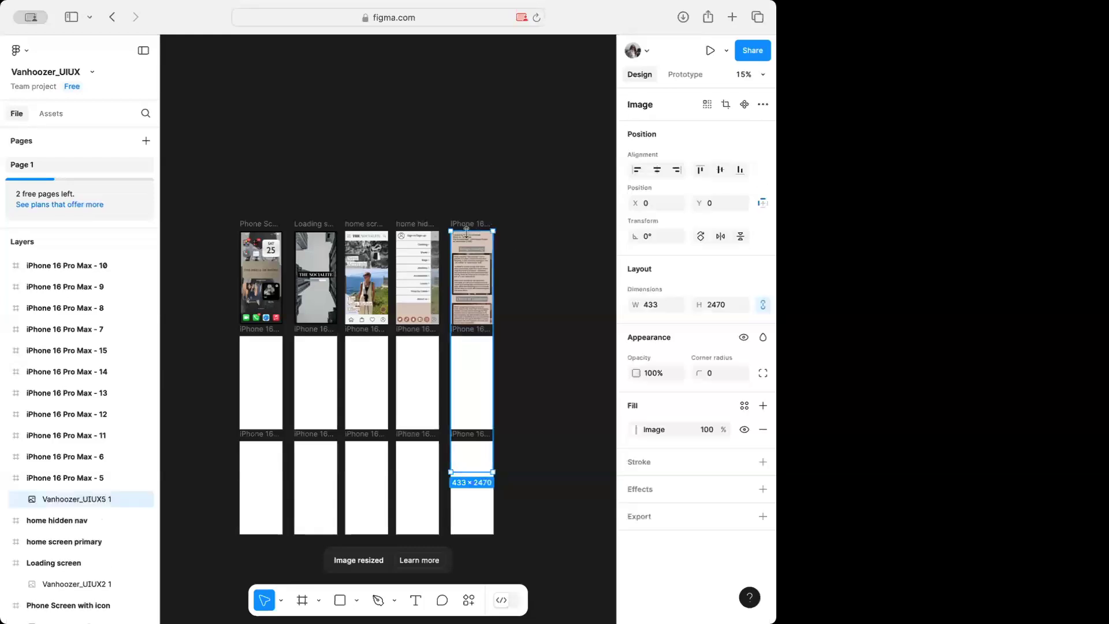
left_click(468, 327)
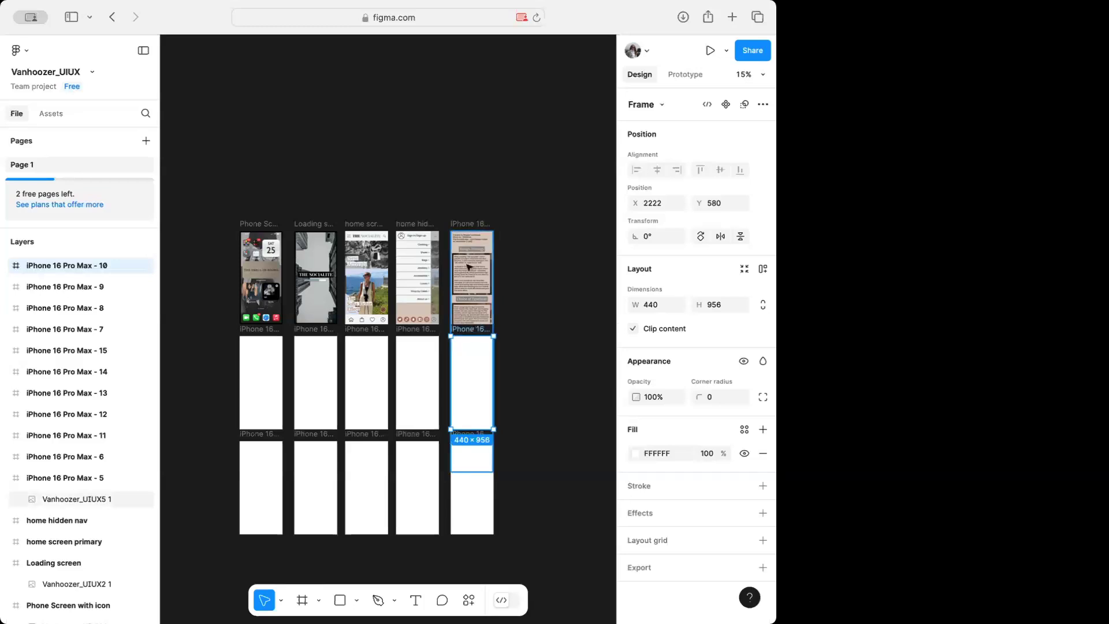
Move the "iPhone 16 Pro Max - 5" frame clear of the frame grid, to its right, and extend it to 440 × 3008
left_click(477, 322)
left_click_drag(477, 323, 475, 450)
left_click_drag(483, 378, 551, 391)
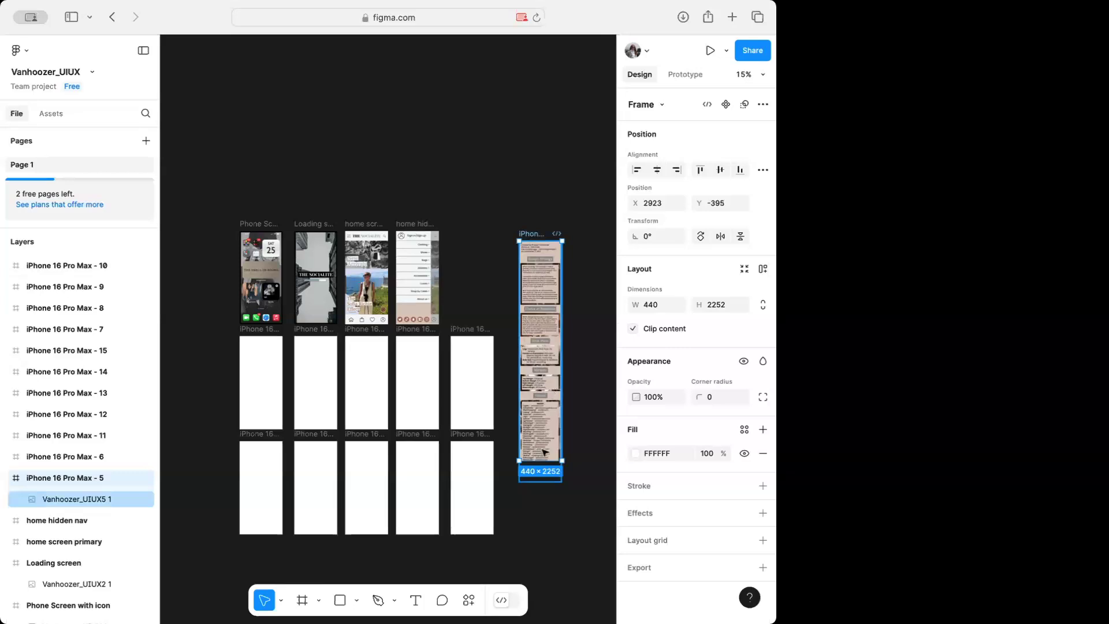
left_click_drag(538, 462, 532, 534)
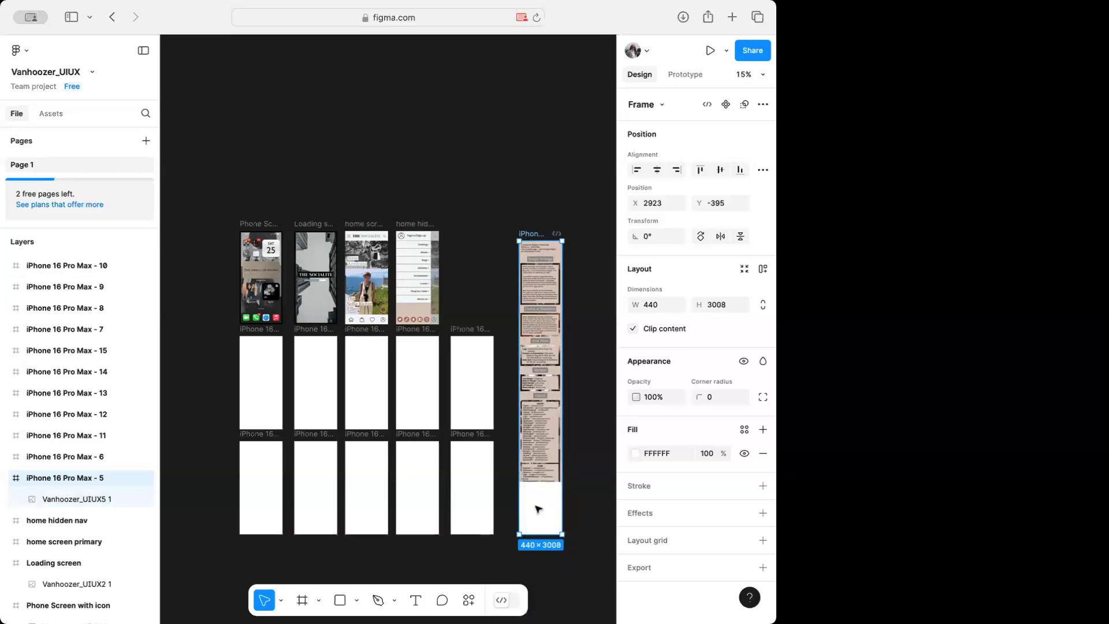
Stretch the "About Us" image to 433 × 3347 and extend its frame to 440 × 3347
left_click(544, 467)
left_click_drag(541, 482, 539, 567)
left_click(583, 512)
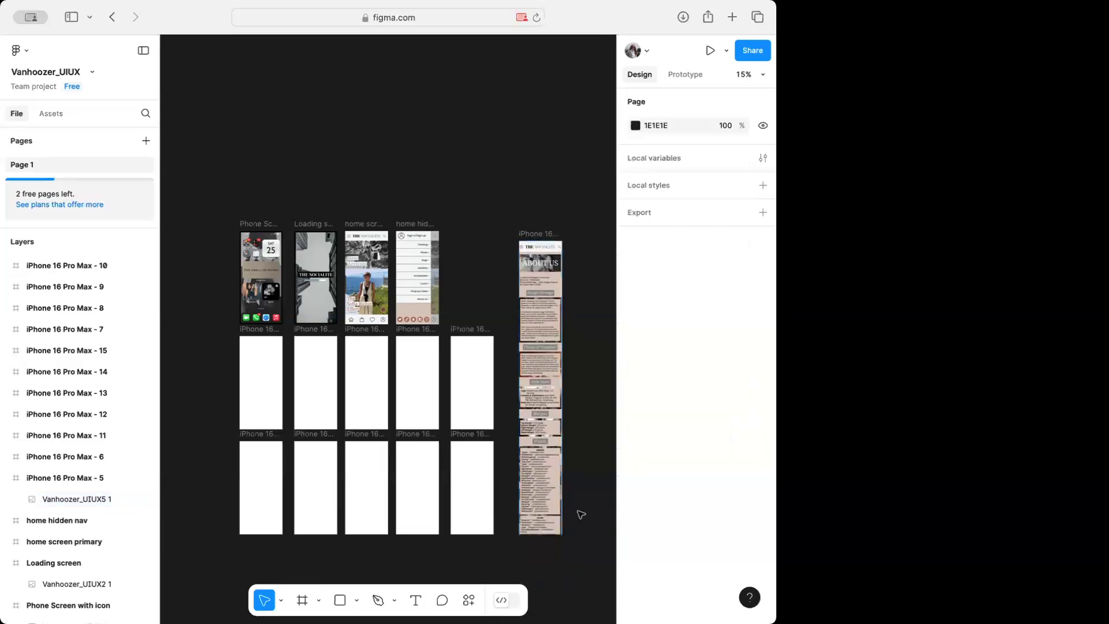
left_click(540, 254)
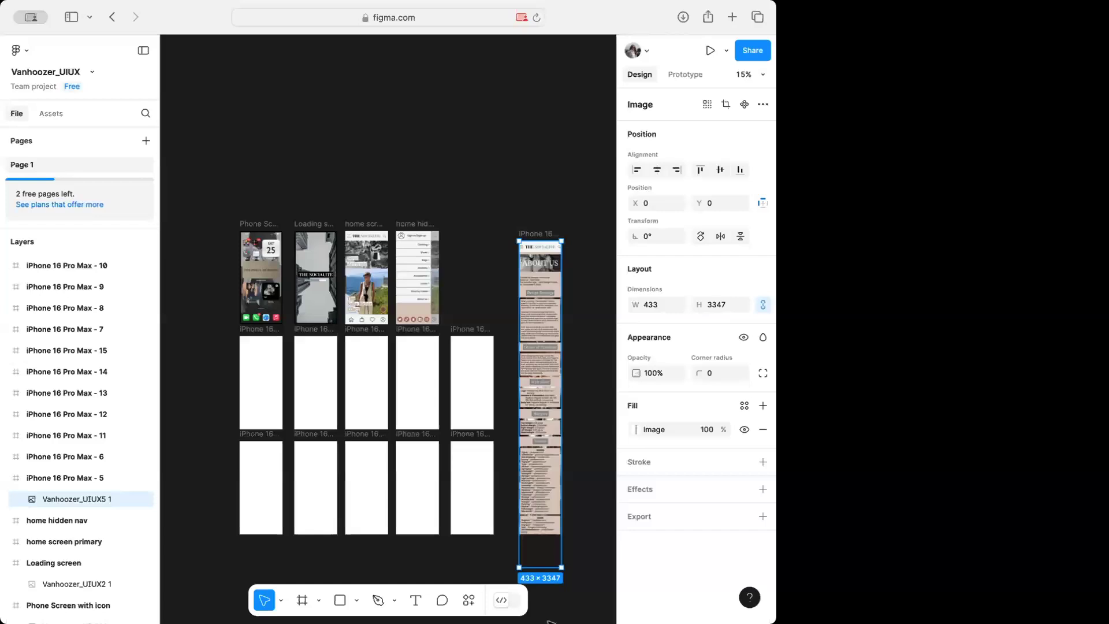
left_click(589, 370)
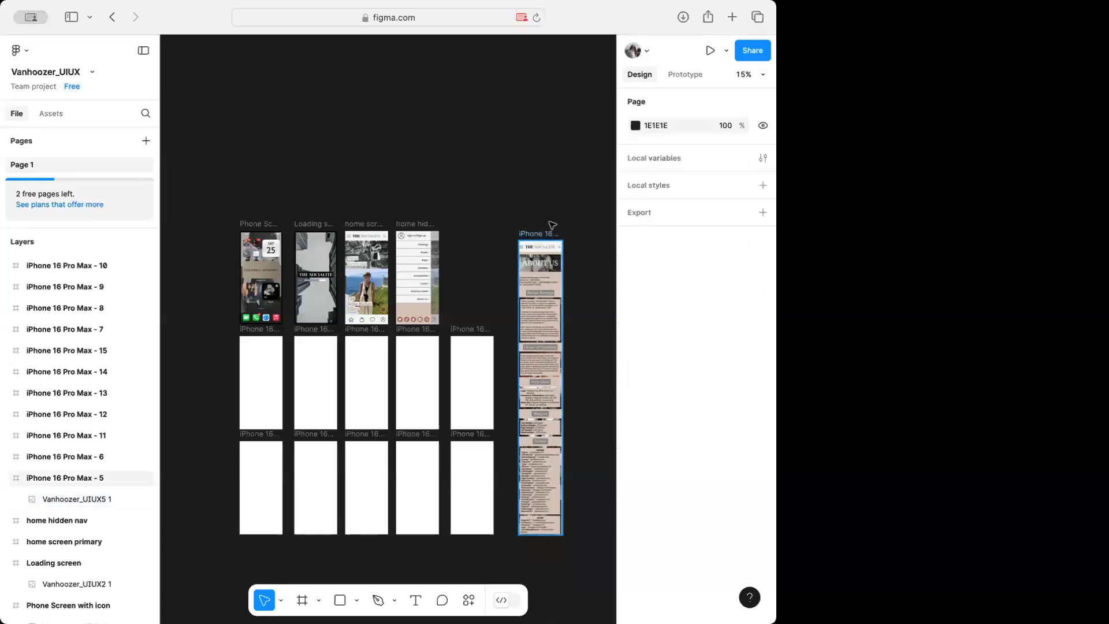
left_click(540, 233)
left_click_drag(541, 535, 542, 566)
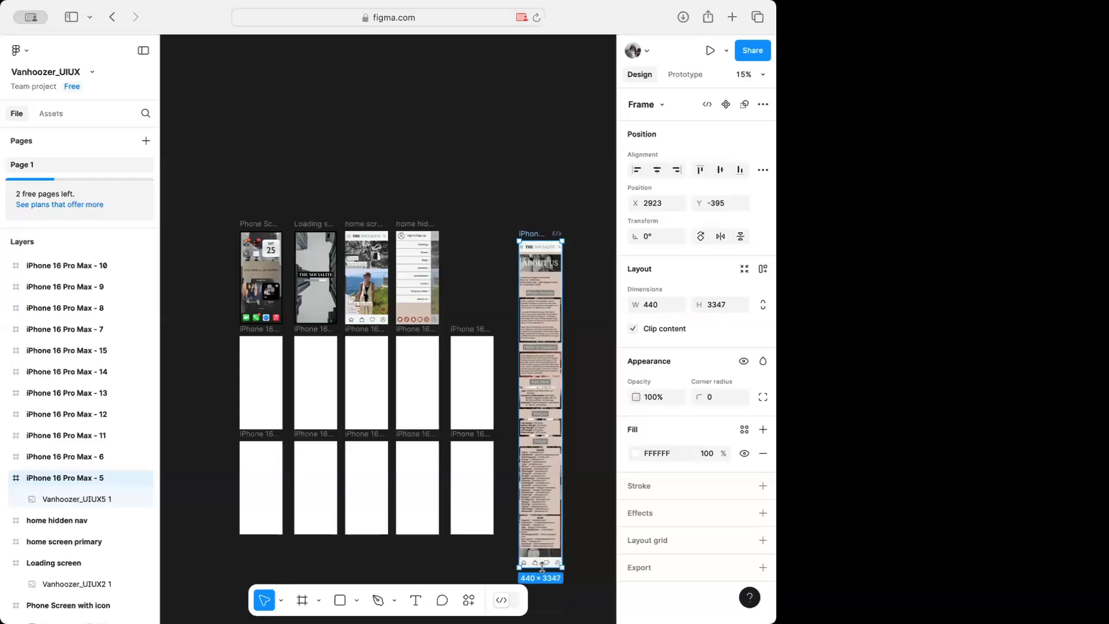
Move the tall "About Us" frame up and closer to the other frames, just beside the grid
left_click_drag(547, 280, 537, 234)
left_click(537, 234)
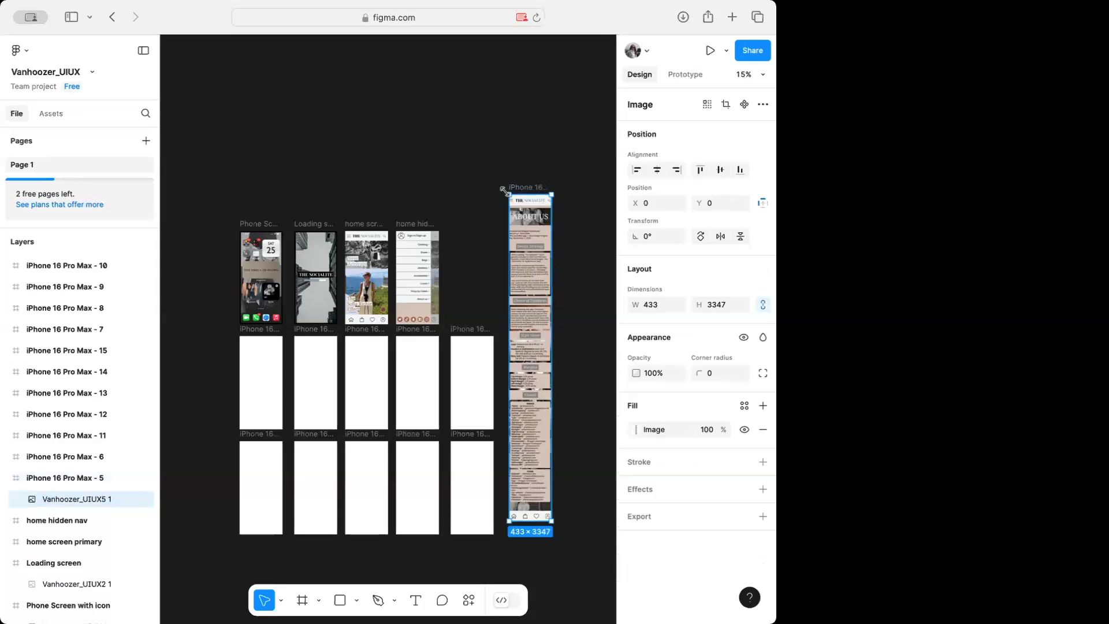
left_click_drag(504, 191, 507, 194)
Place the blue "Hi, Elite!" image in the second row's first frame and resize it to 440 × 956 at X 0, Y 0
left_click_drag(257, 367, 257, 367)
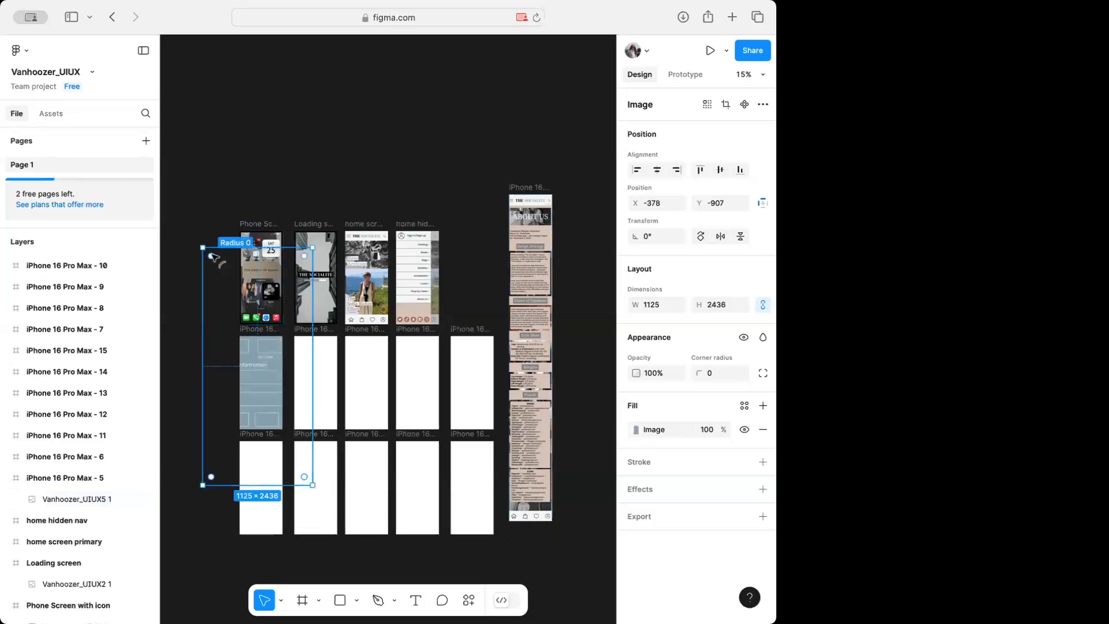
left_click_drag(200, 248, 240, 336)
left_click_drag(312, 479, 283, 432)
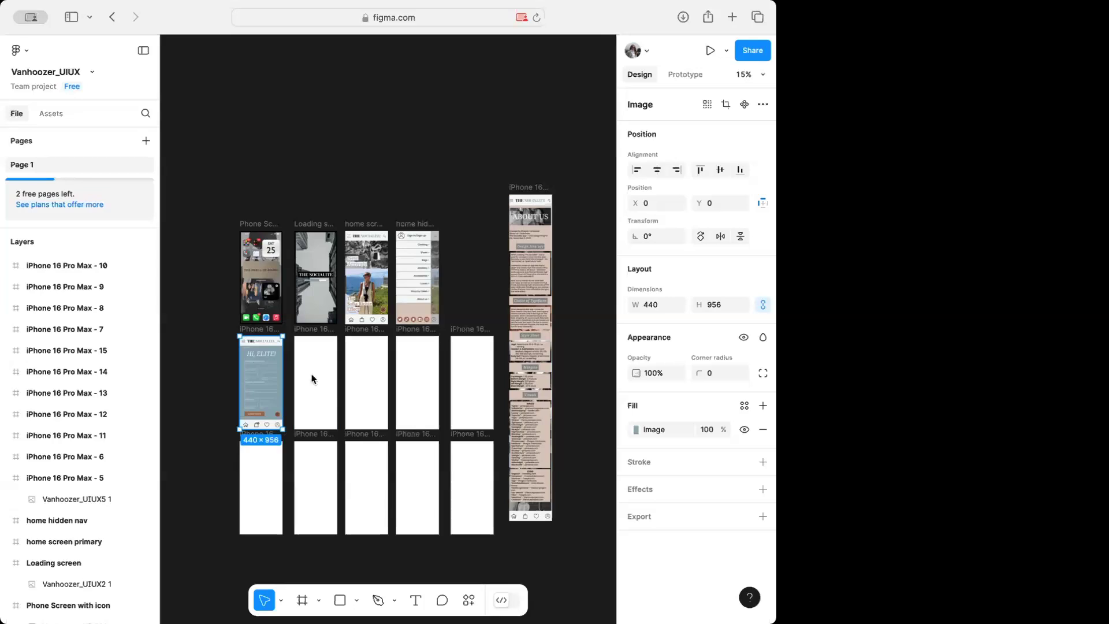
Place the "Elite Membership" form image in the second row's second frame and resize it to 440 × 956 at X 0, Y 0
key("super+v")
left_click_drag(257, 256, 293, 335)
left_click_drag(367, 494, 338, 430)
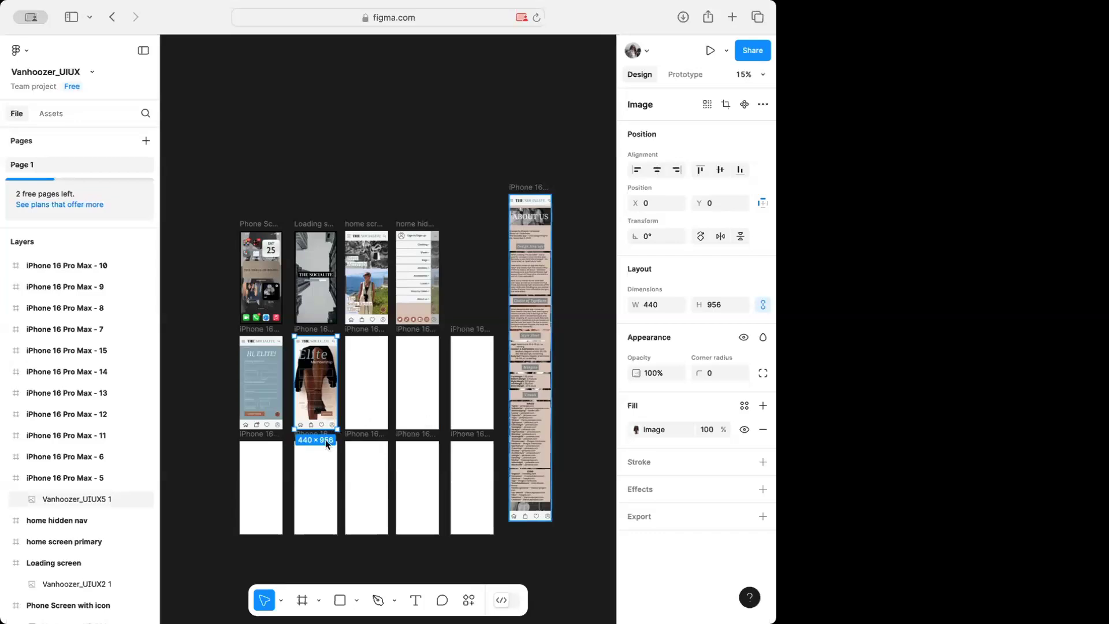
key("cmd+v")
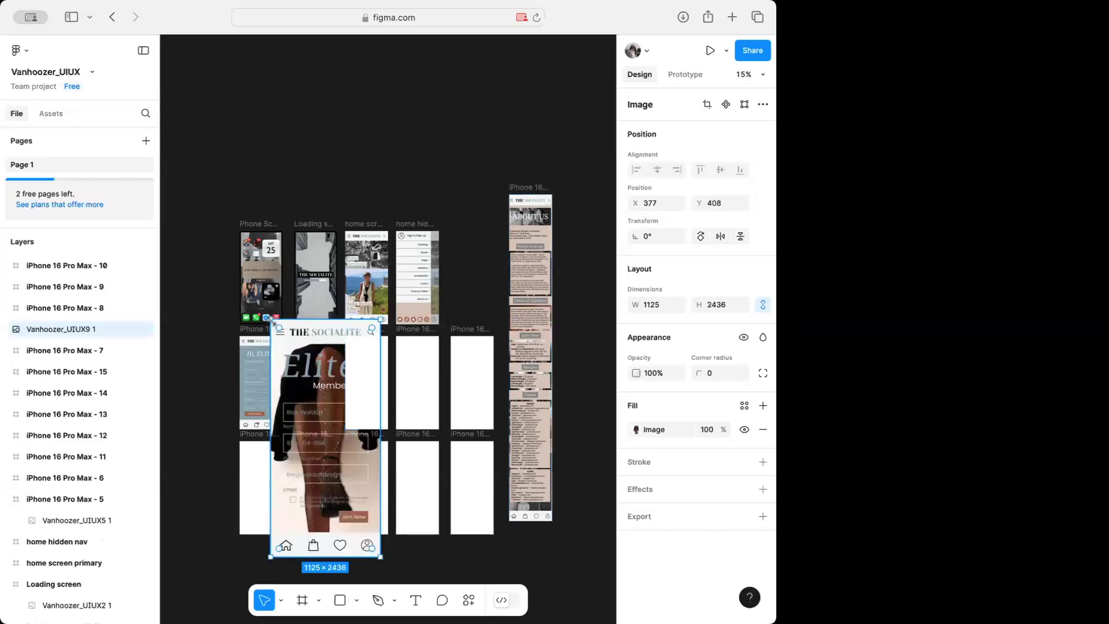
left_click_drag(271, 319, 346, 336)
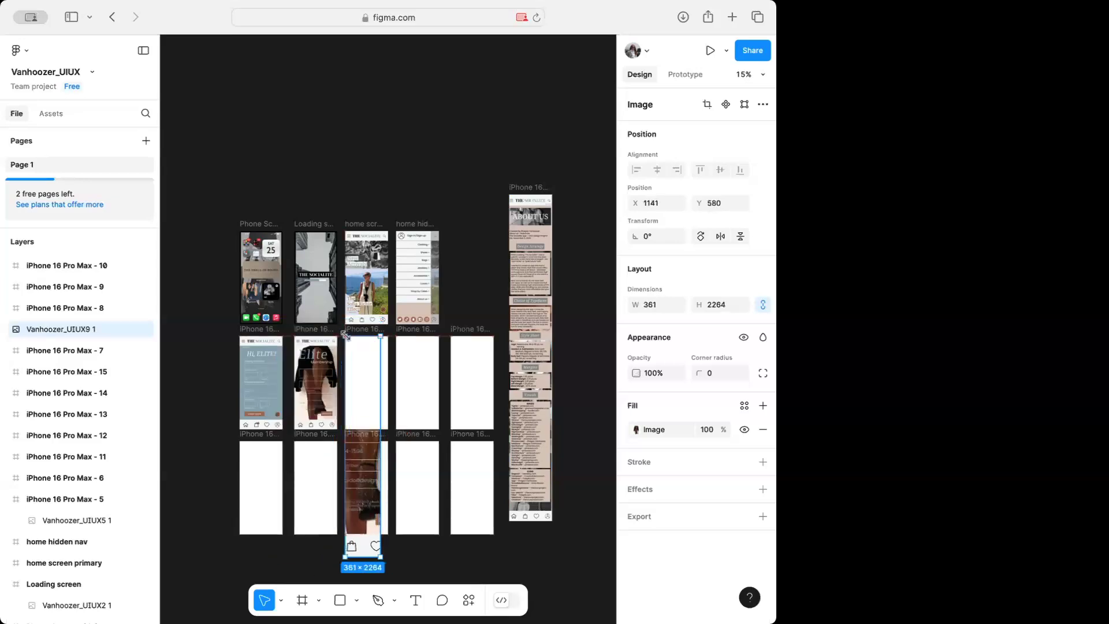
left_click_drag(380, 558, 384, 434)
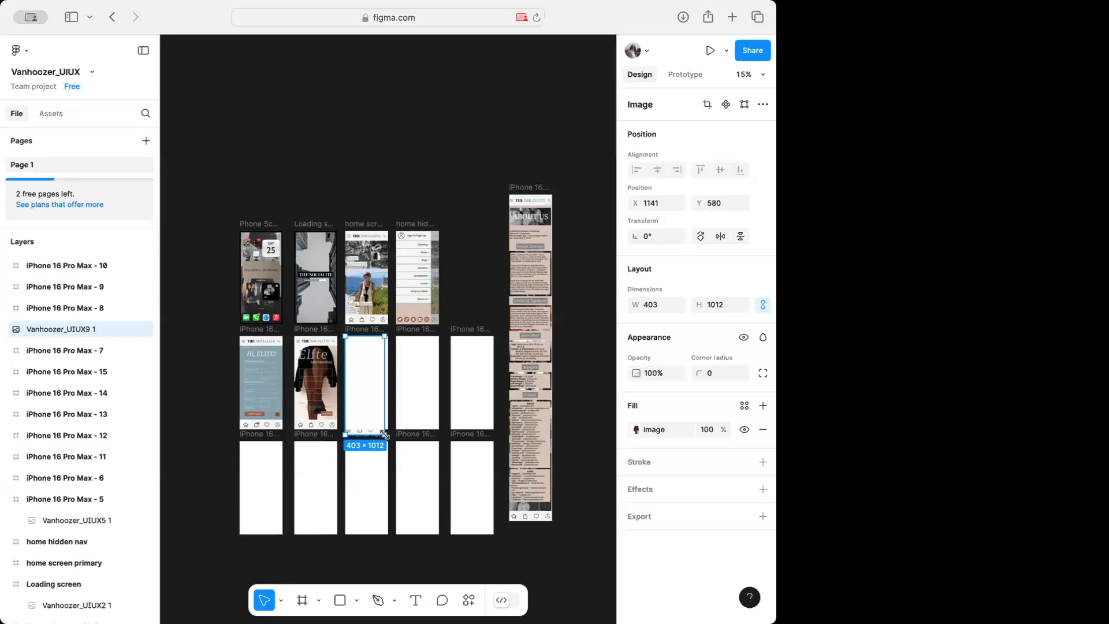
key("ctrl+z")
key("ctrl+z")
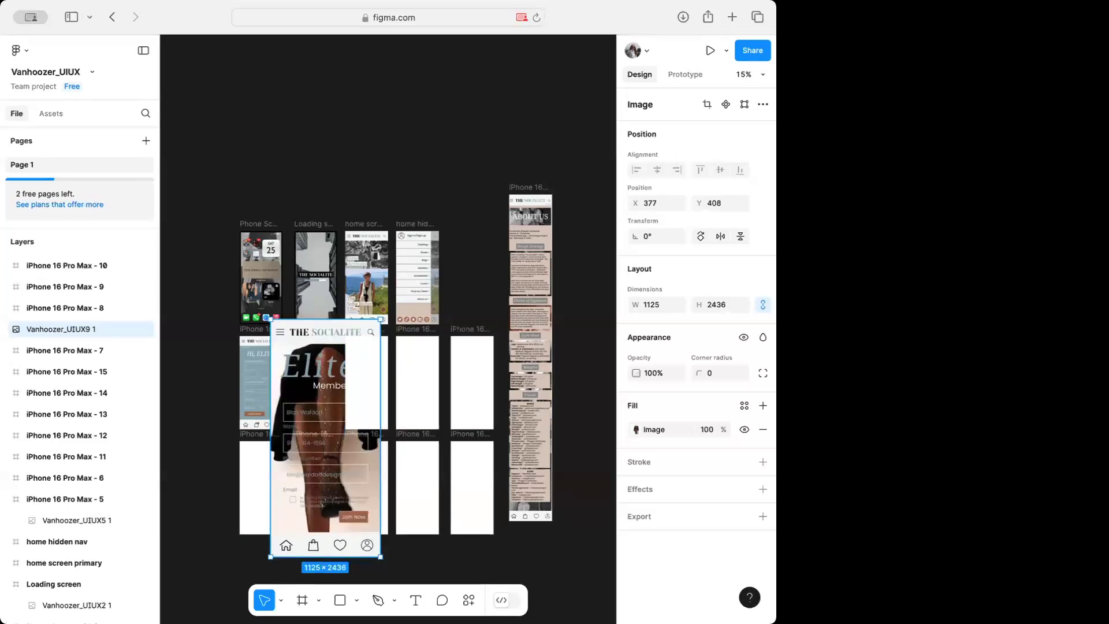
key("ctrl+z")
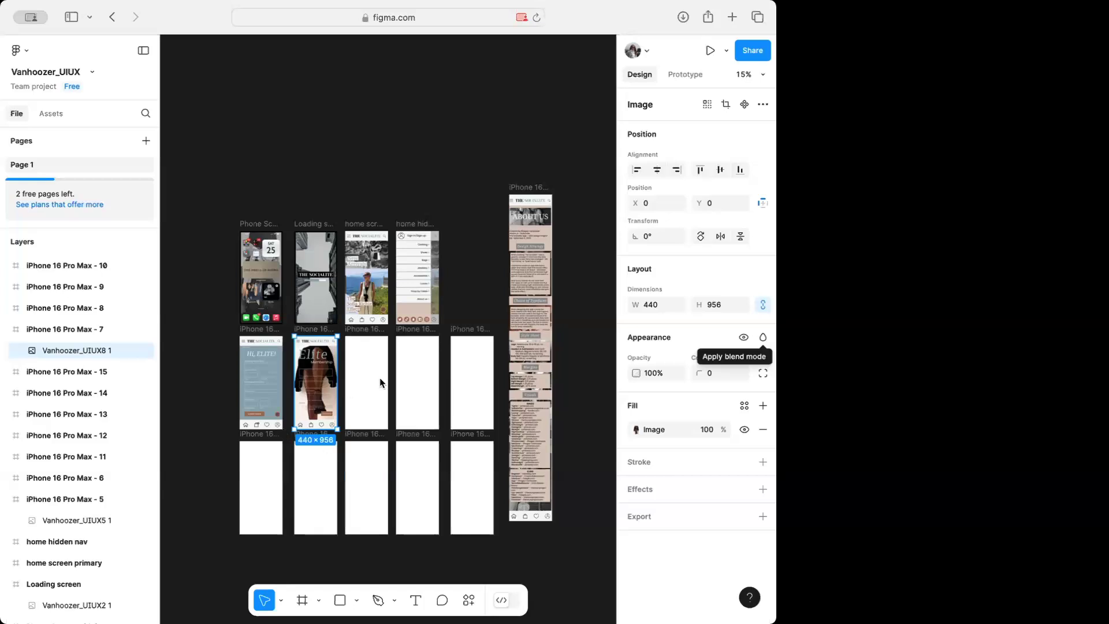
Place the next "Elite Membership" image in the second row's third frame and resize it to fill the frame from X 0, Y 0
key("ctrl+v")
left_click_drag(325, 260, 345, 336)
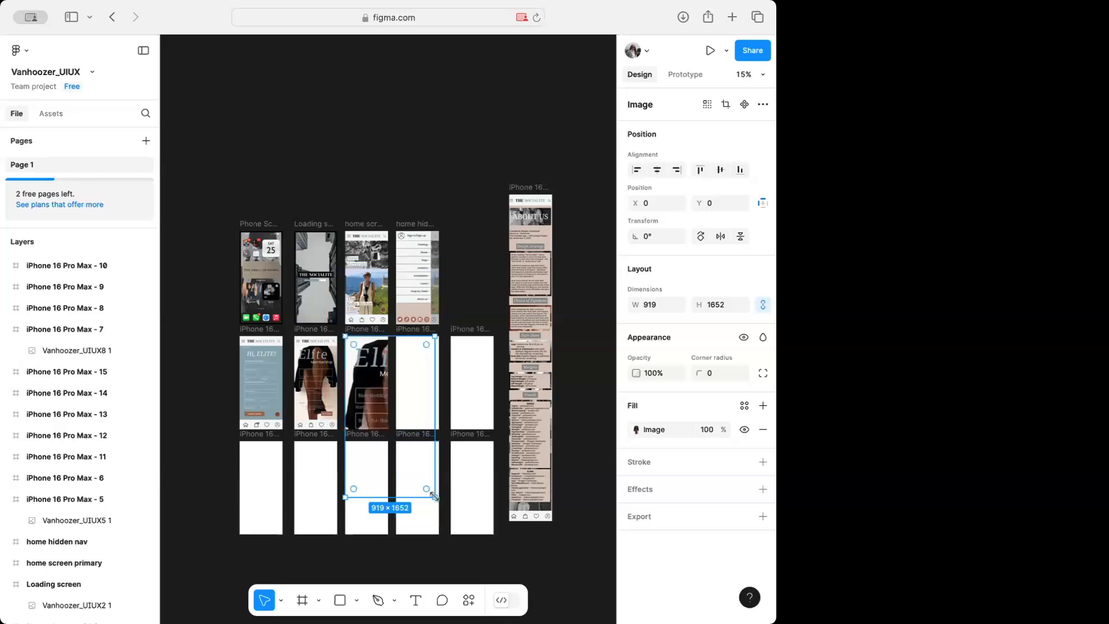
left_click_drag(433, 495, 388, 430)
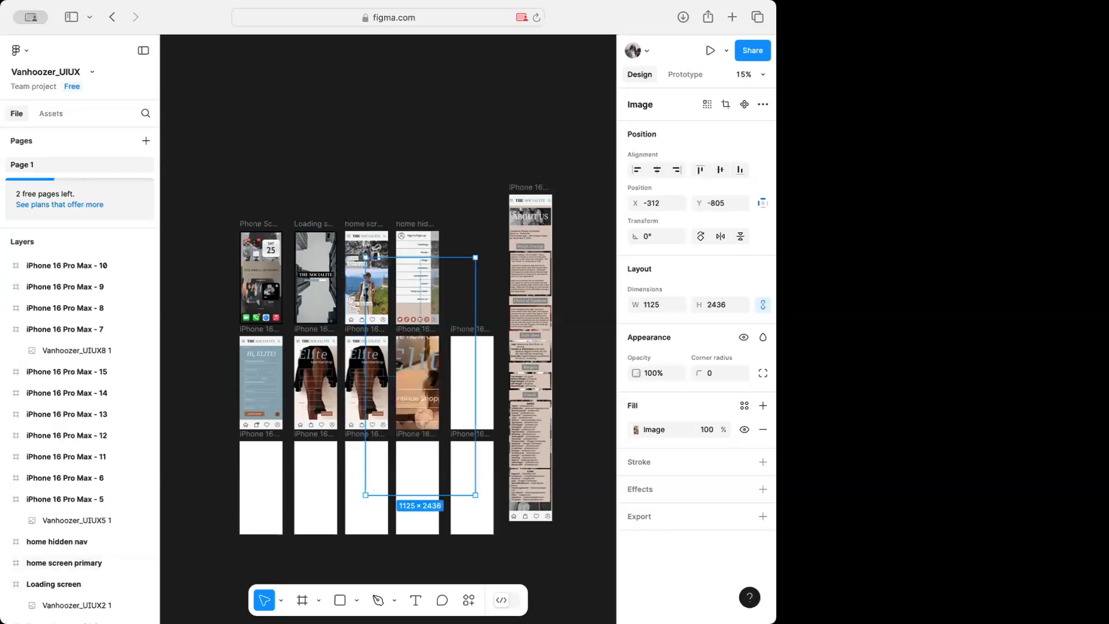
Fit the "You are now" Elite confirmation image to the second row's fourth frame at 440 × 956, X 0, Y 0
left_click(395, 341)
left_click_drag(395, 341, 396, 335)
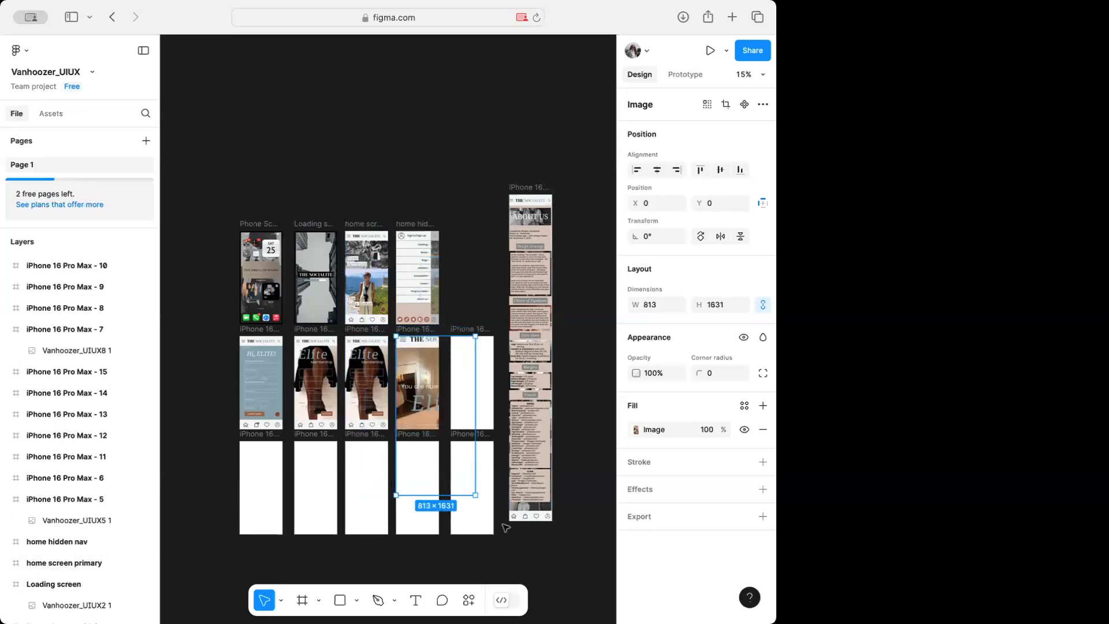
left_click_drag(476, 496, 440, 427)
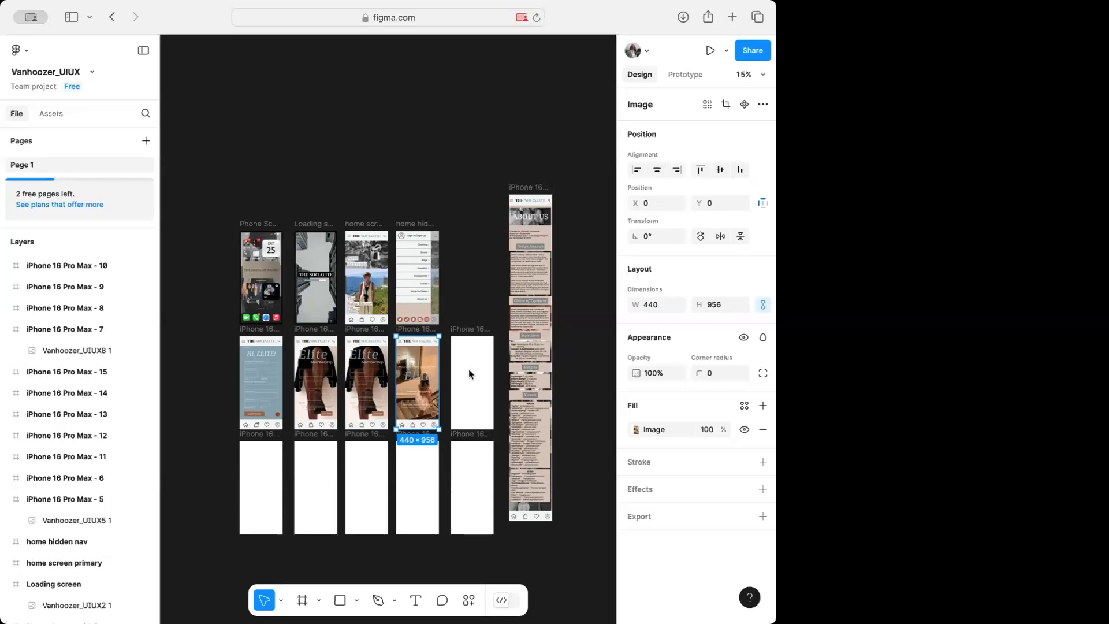
Place the photo collage page image in the second row's fifth frame and resize it to 440 × 956 at X 0, Y 0
left_click_drag(469, 374, 469, 369)
left_click_drag(414, 251, 450, 336)
left_click_drag(524, 488, 493, 429)
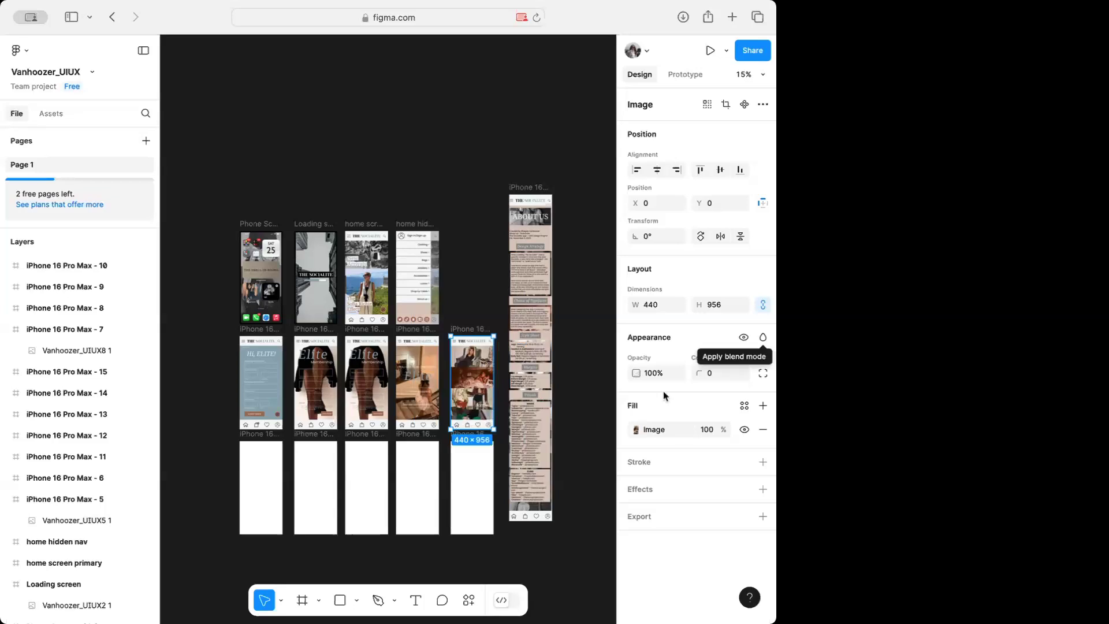
Place the shop product-grid image in the third row's first frame and resize it to 440 × 956 at X 0, Y 0
key("super+v")
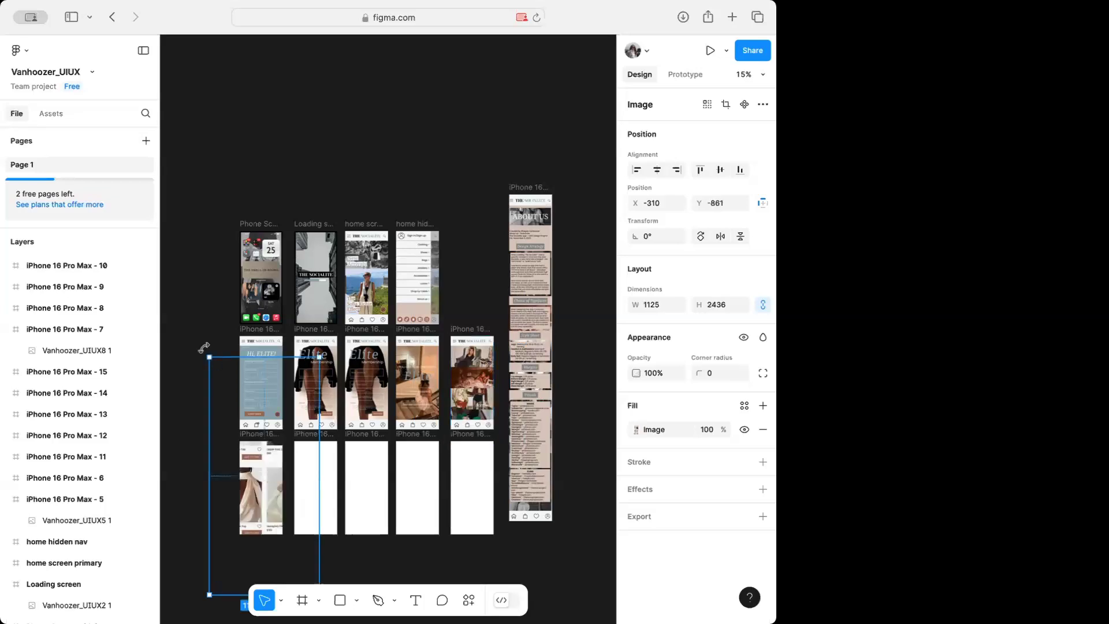
left_click_drag(210, 359, 242, 445)
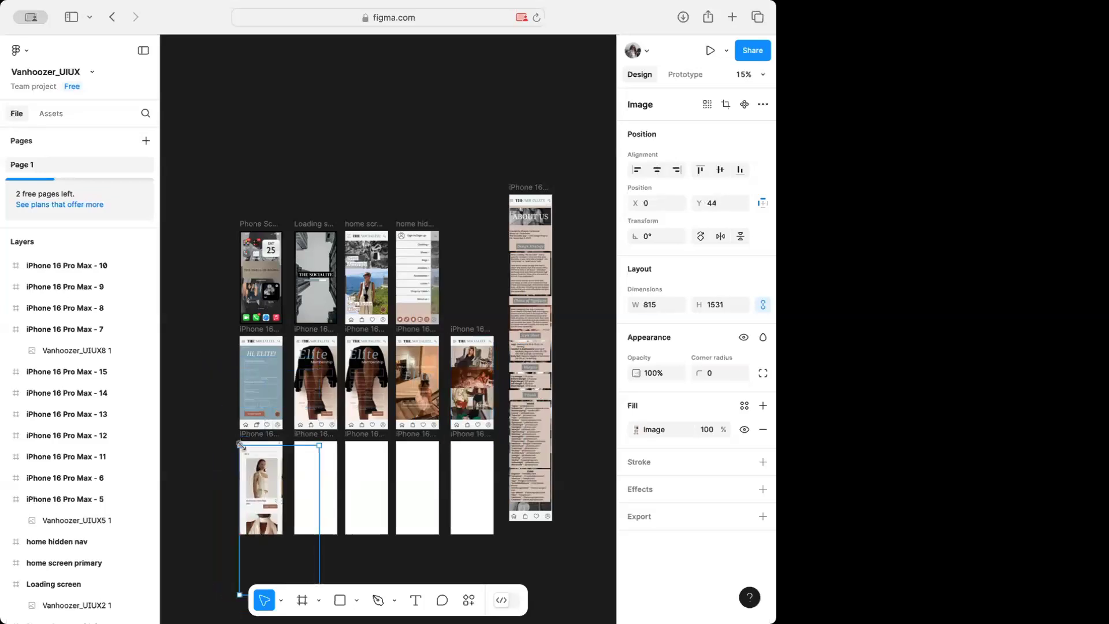
scroll(321, 563, "down", 5)
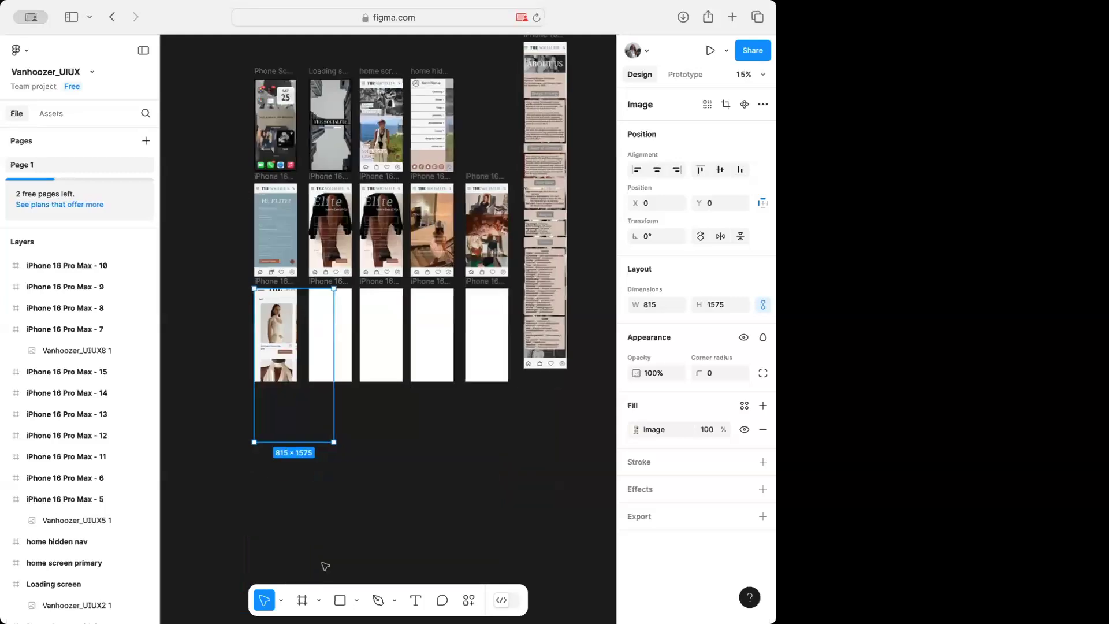
scroll(322, 563, "up", 2)
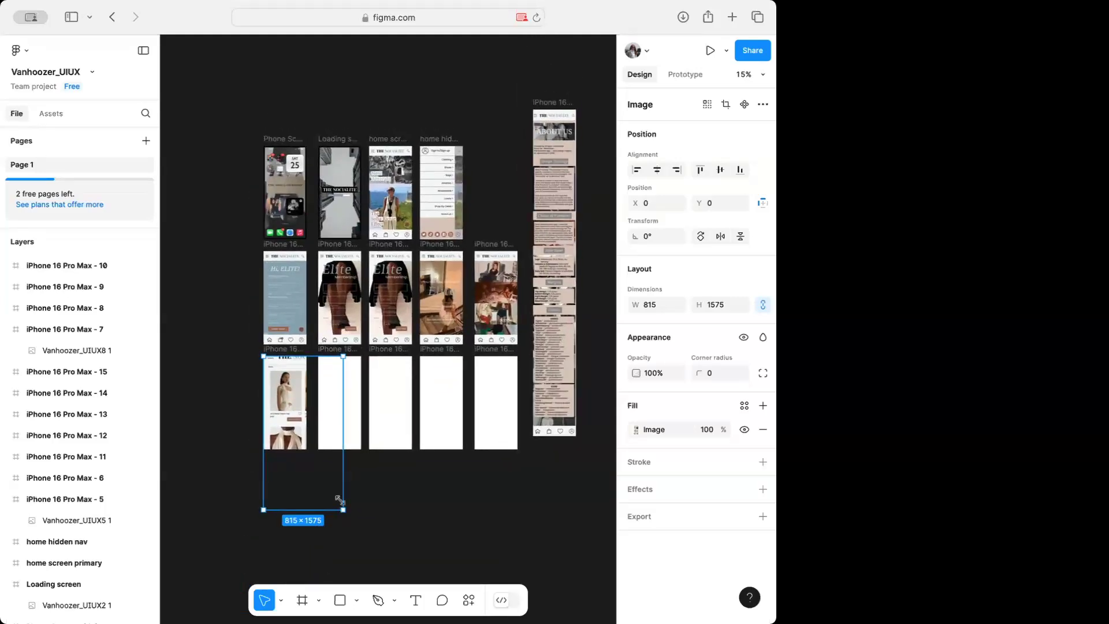
left_click_drag(343, 510, 305, 449)
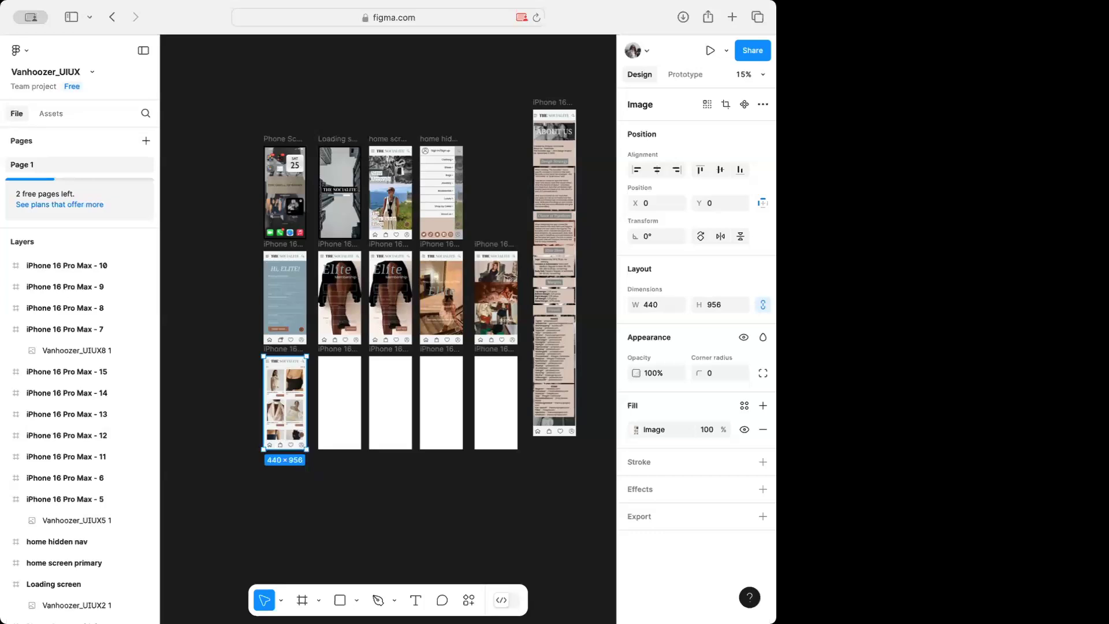
Place the single-product page image in the third row's second frame and resize it to 442 × 956 at X 0, Y 0
left_click(337, 411)
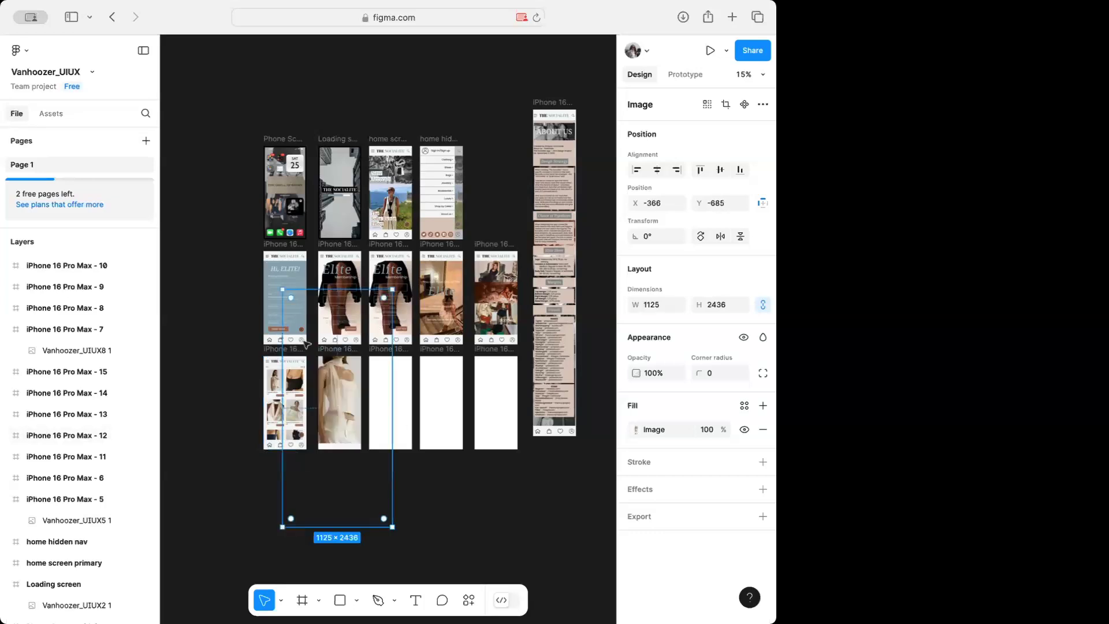
left_click_drag(281, 293, 316, 354)
left_click_drag(392, 526, 361, 448)
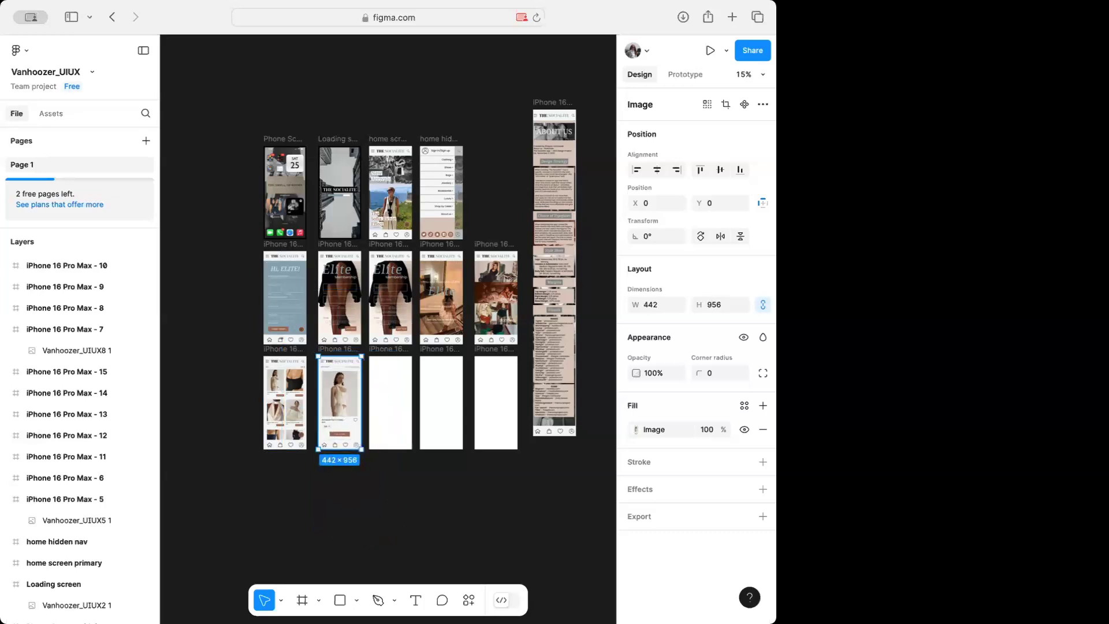
Place the page image with the small product photo and city skyline in the third row's third frame, resized to 440 × 956
left_click(387, 404)
key("ctrl+v")
left_click_drag(331, 284, 368, 355)
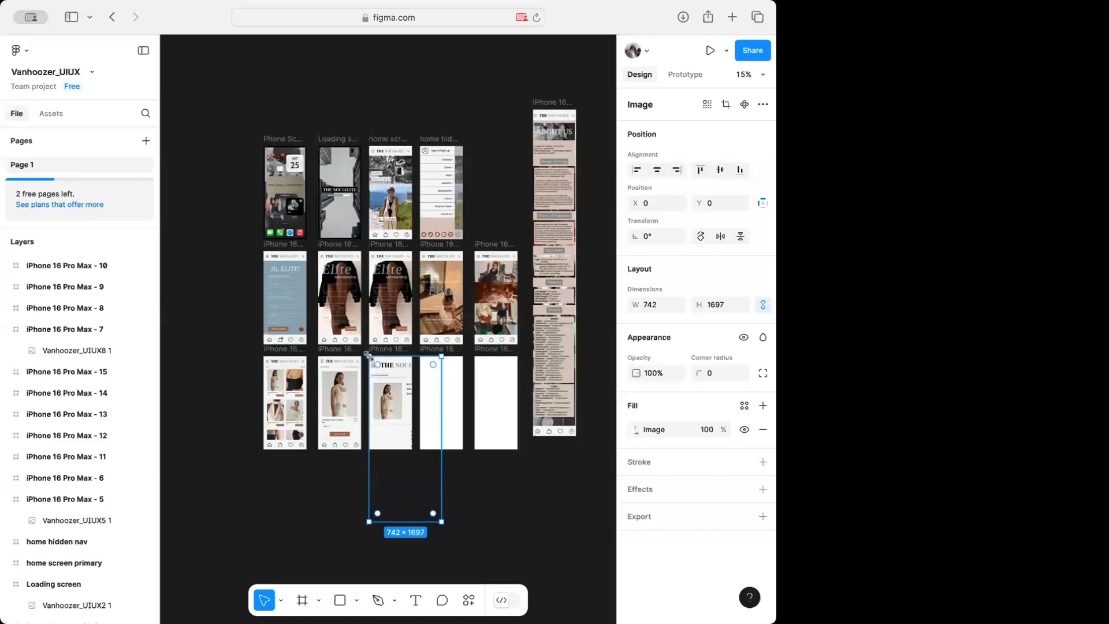
left_click_drag(442, 523, 413, 449)
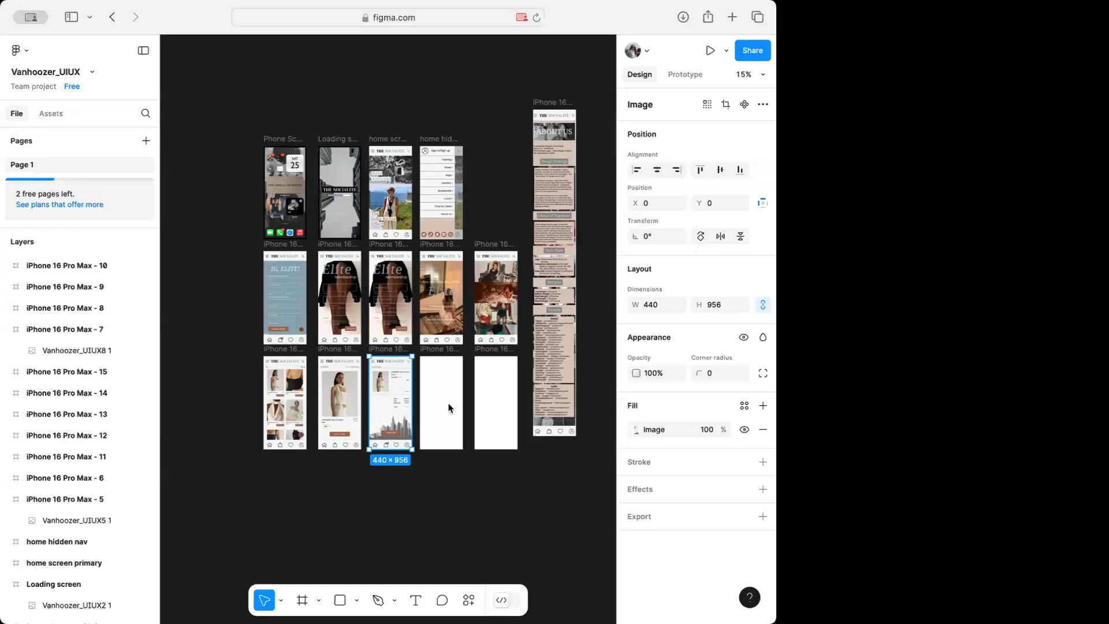
Place the blank "Hi, ELITE!" form page image in the third row's fourth frame and resize it to 440 × 953 at X 0, Y 0
key("super+v")
left_click_drag(385, 283, 420, 356)
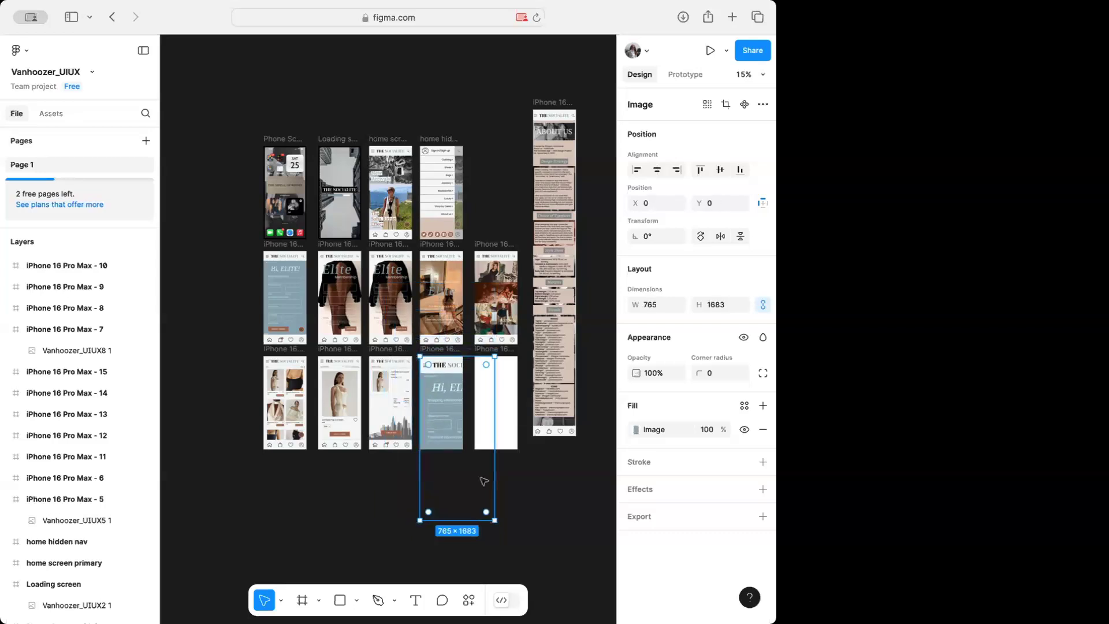
left_click_drag(495, 519, 464, 448)
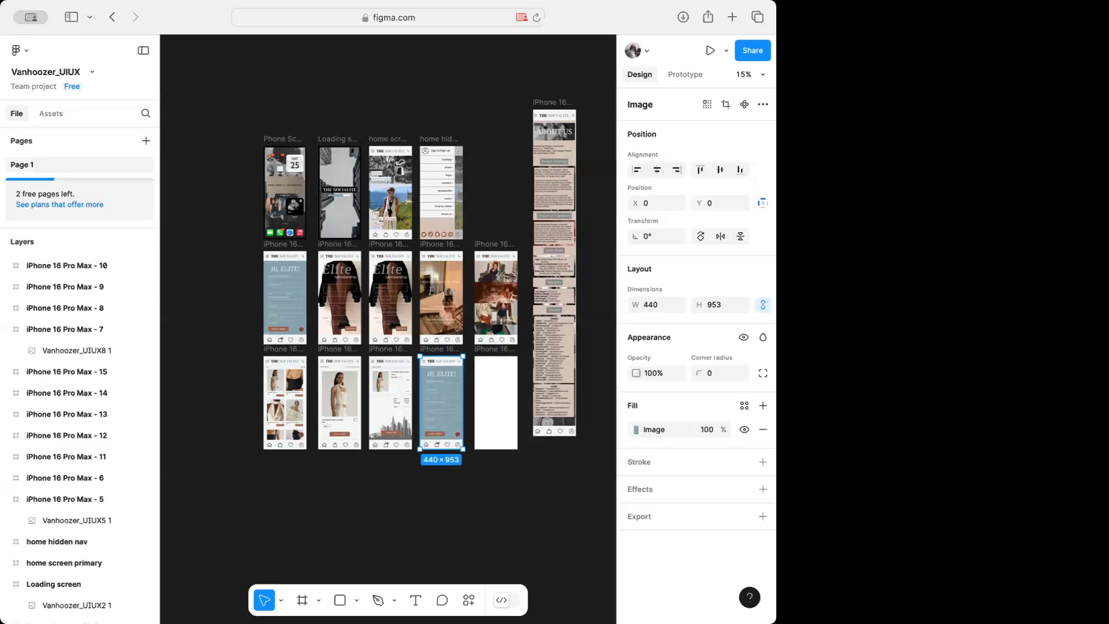
Place the filled-in "Hi, ELITE!" form page image in the third row's fifth frame and resize it to 440 × 956
key("super+v")
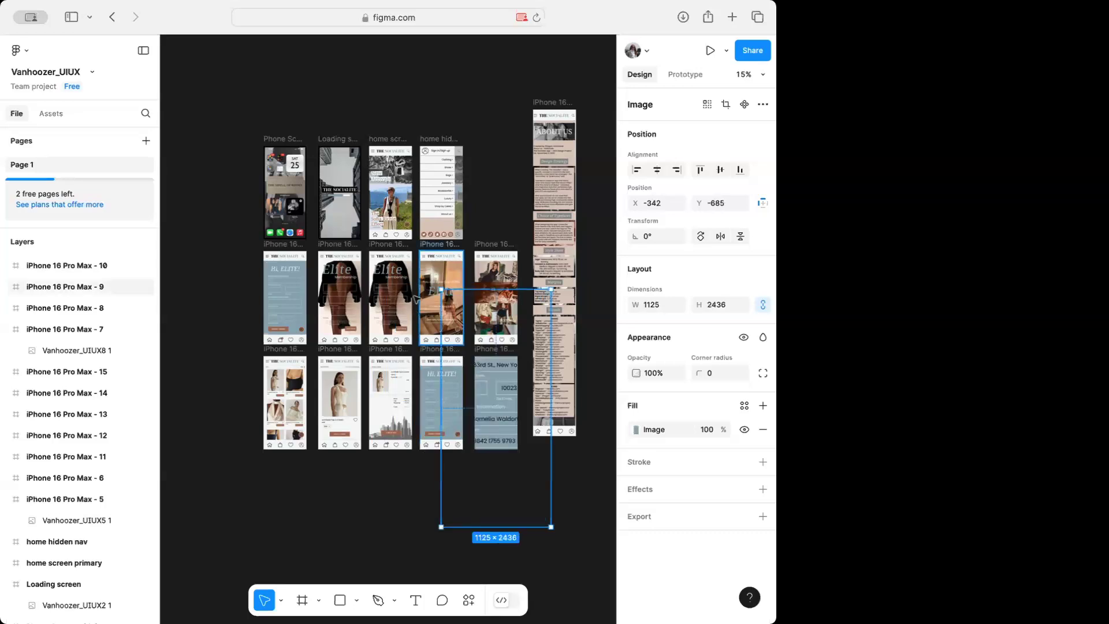
left_click_drag(440, 287, 474, 357)
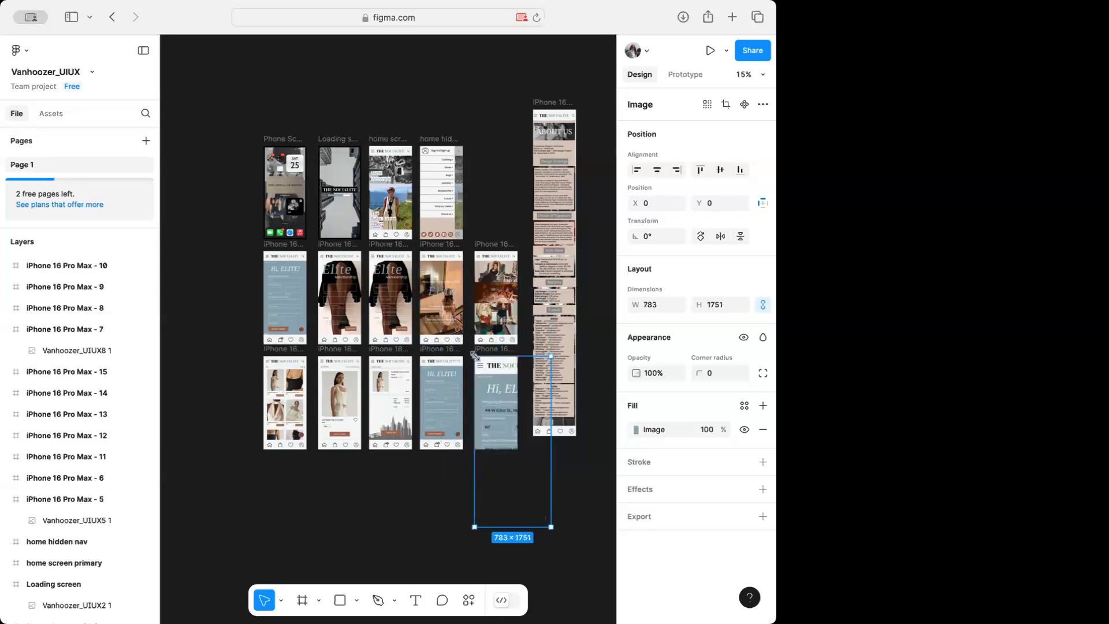
left_click_drag(550, 525, 517, 448)
Add a new iPhone 16 Pro Max frame and position it below the third row, under the fourth and fifth frames
left_click(301, 600)
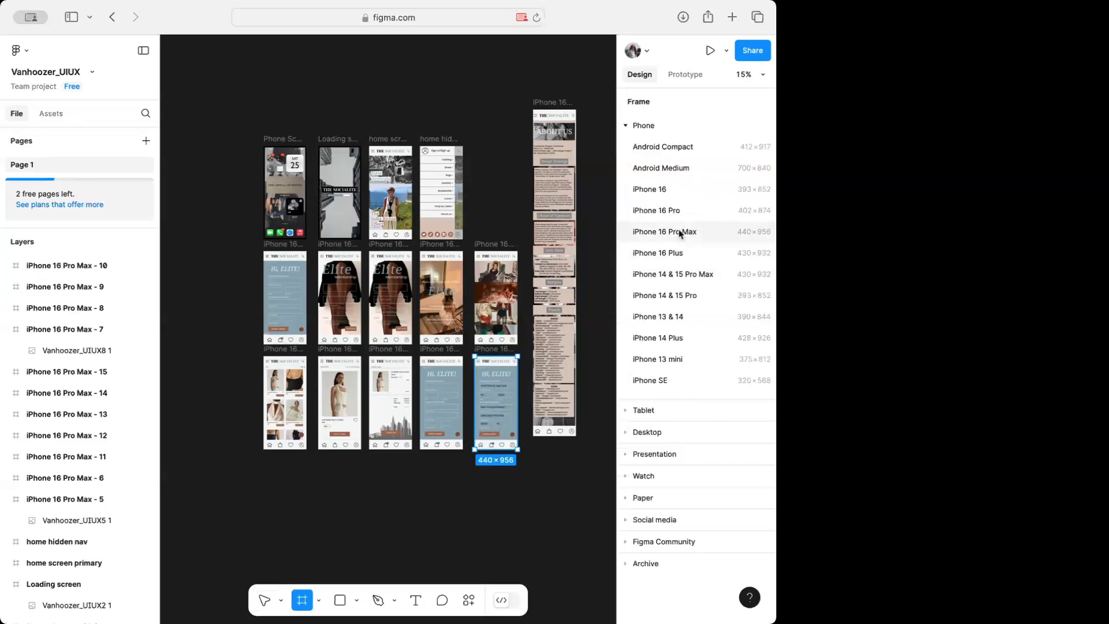
left_click(680, 232)
left_click_drag(584, 334, 444, 518)
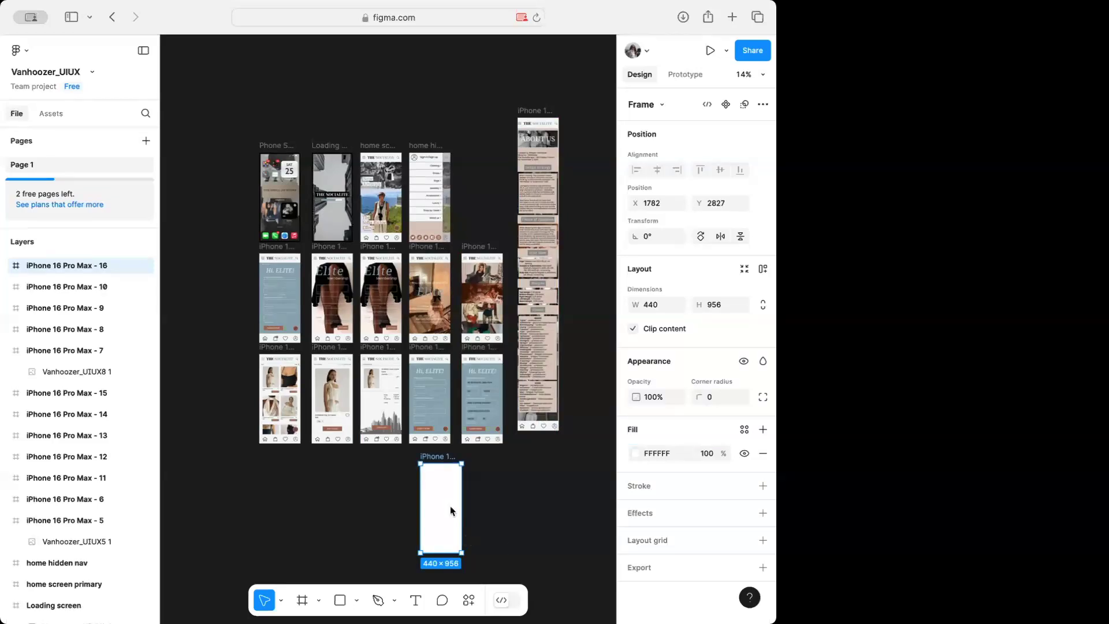
Place the order-received page image in the new bottom frame at X 0, Y 0 and scale it down to fit the frame
key("ctrl+v")
left_click_drag(394, 393, 421, 462)
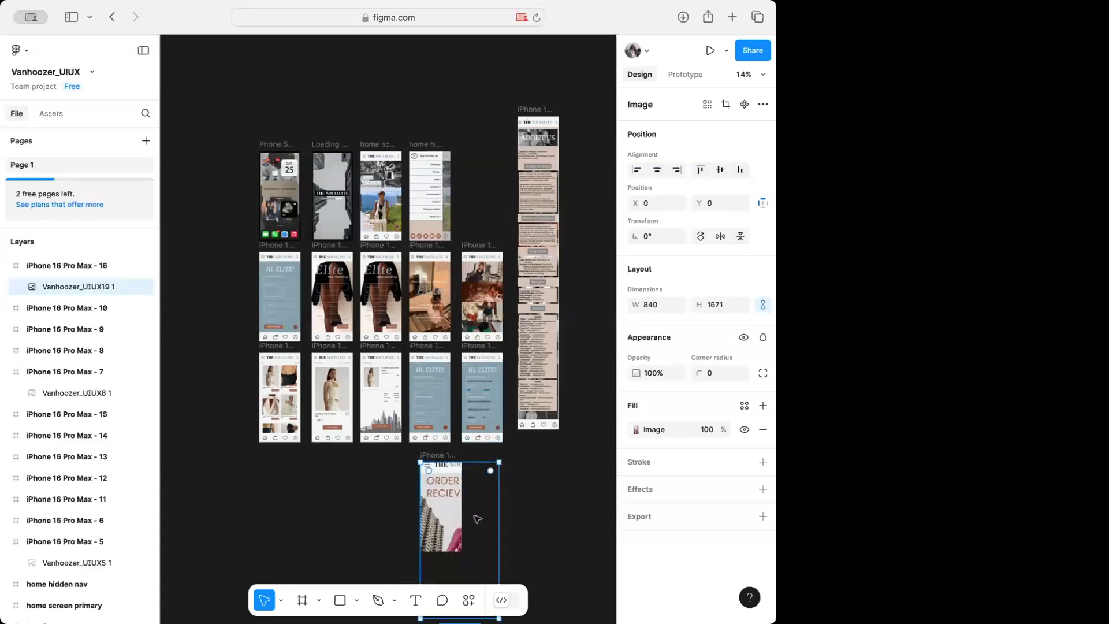
scroll(477, 518, "down", 5)
scroll(477, 518, "right", 2)
left_click_drag(449, 484, 404, 382)
left_click(314, 376)
scroll(314, 376, "up", 3)
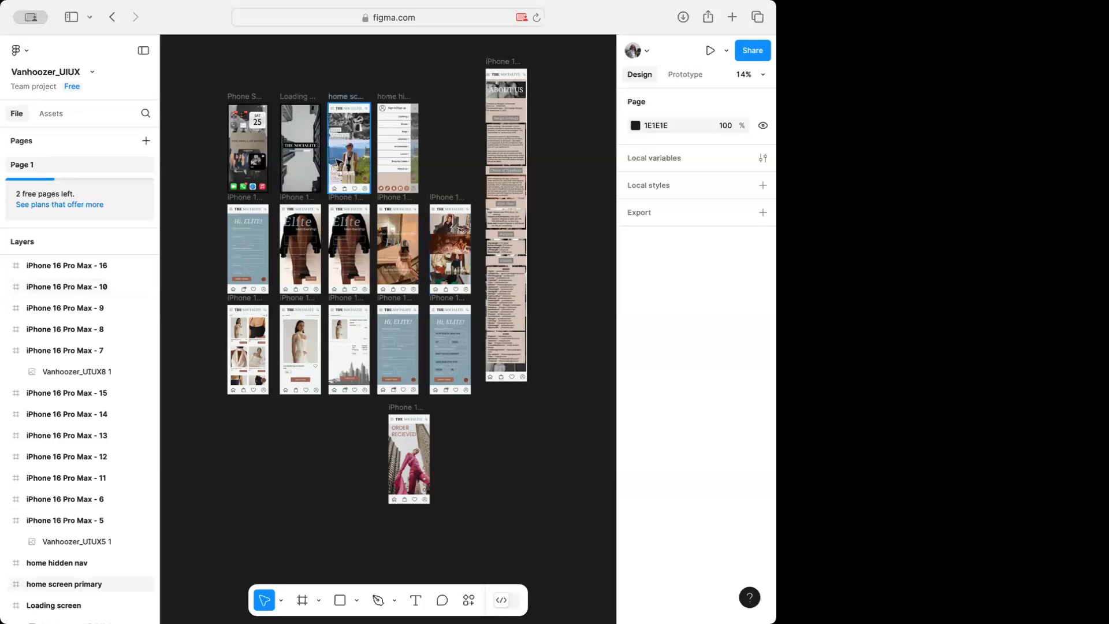
scroll(339, 162, "up", 5)
scroll(339, 162, "down", 3)
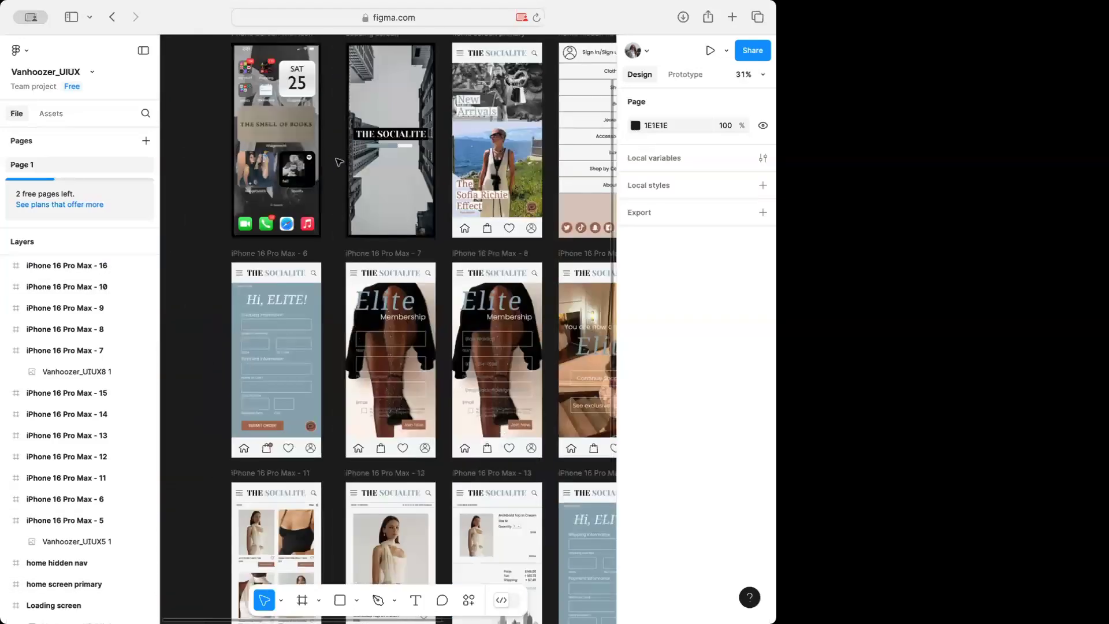
scroll(339, 162, "up", 4)
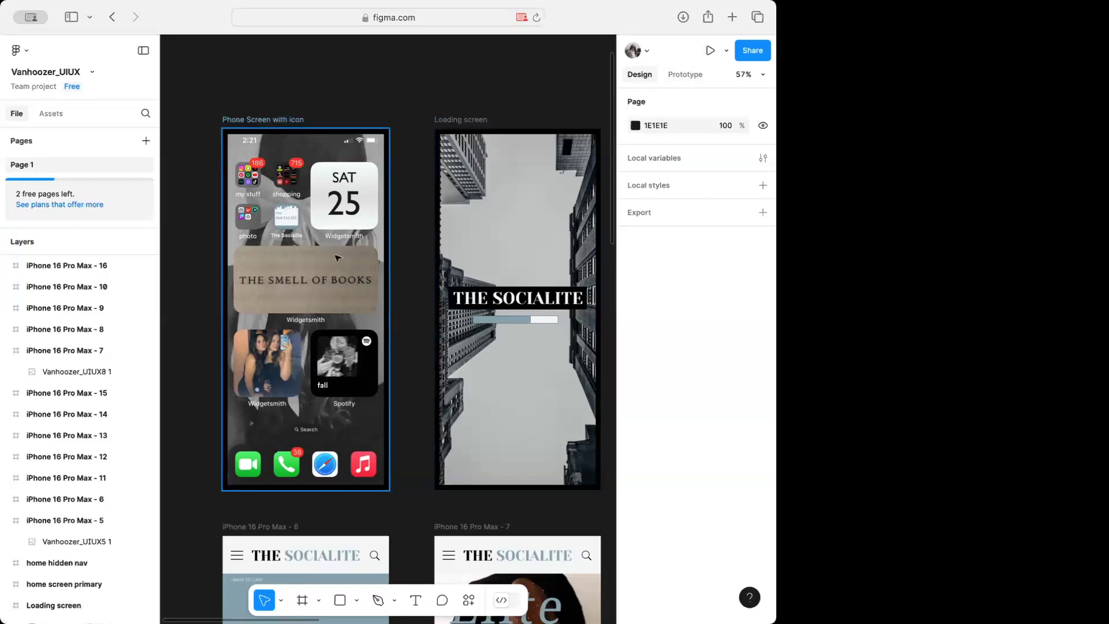
left_click(301, 600)
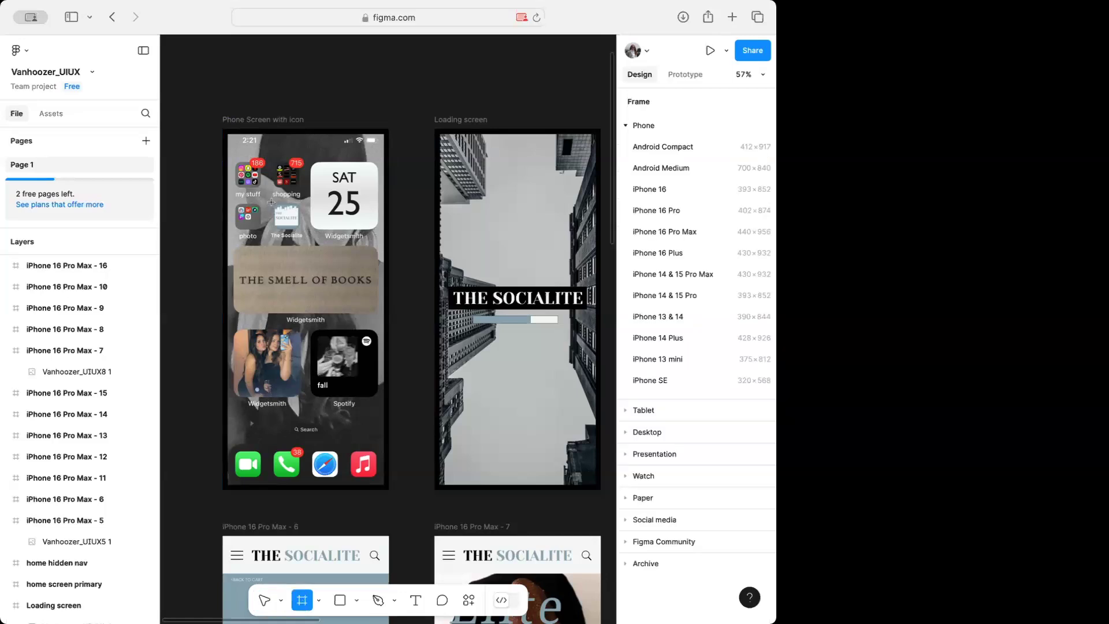
left_click_drag(271, 201, 300, 227)
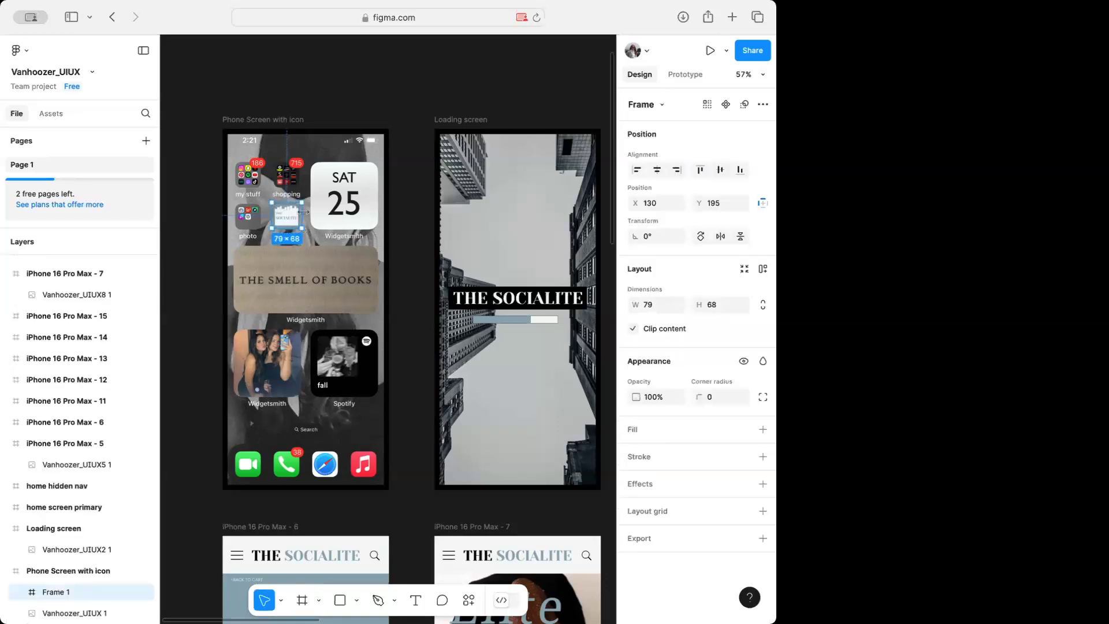
left_click(286, 251)
scroll(285, 251, "up", 10)
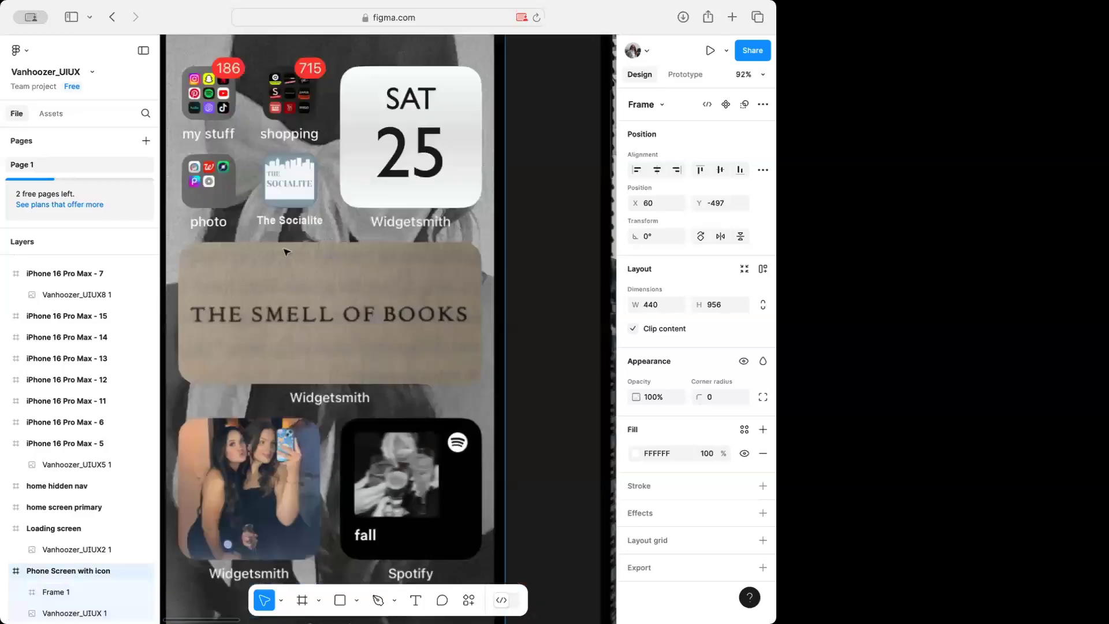
left_click(296, 125)
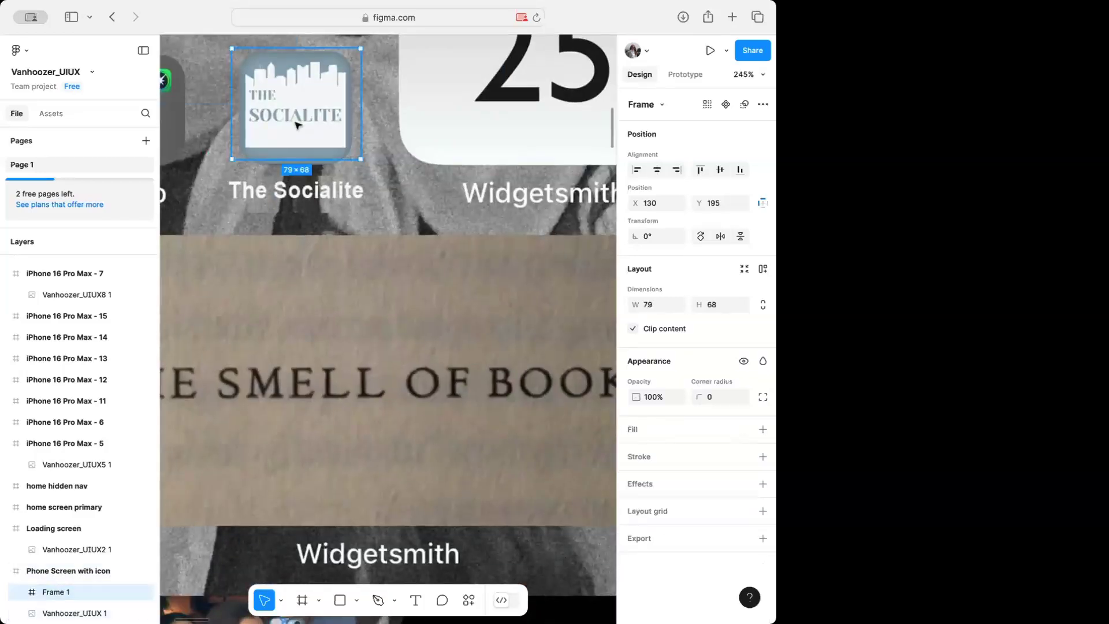
key("Delete")
Switch to prototyping and draw a 76 × 70 frame over The Socialite app icon on the phone screen
left_click(685, 74)
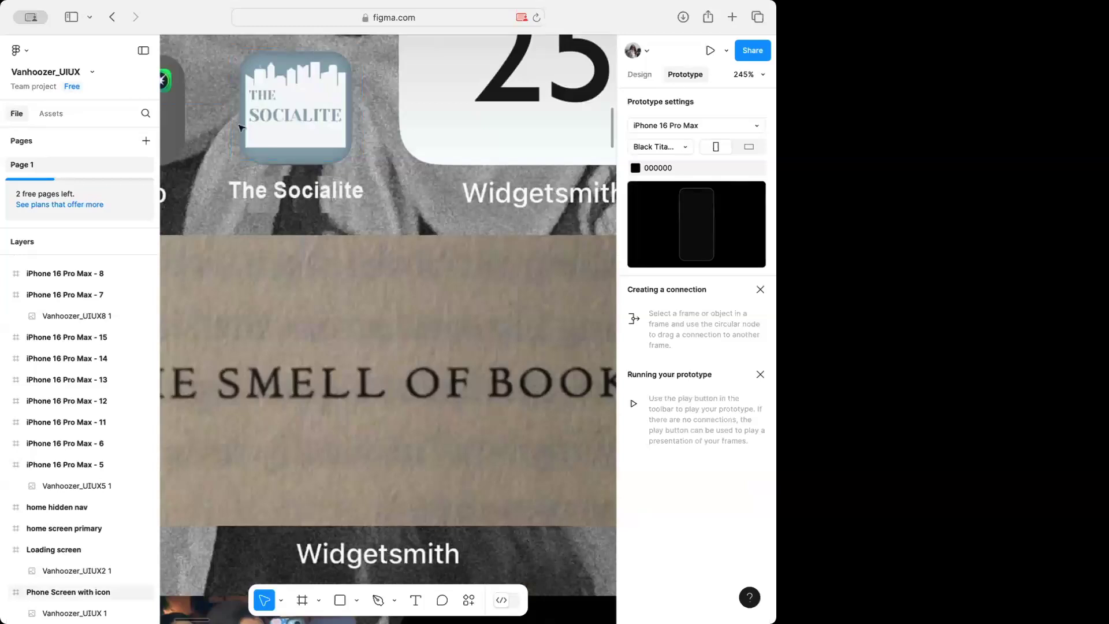
left_click(303, 601)
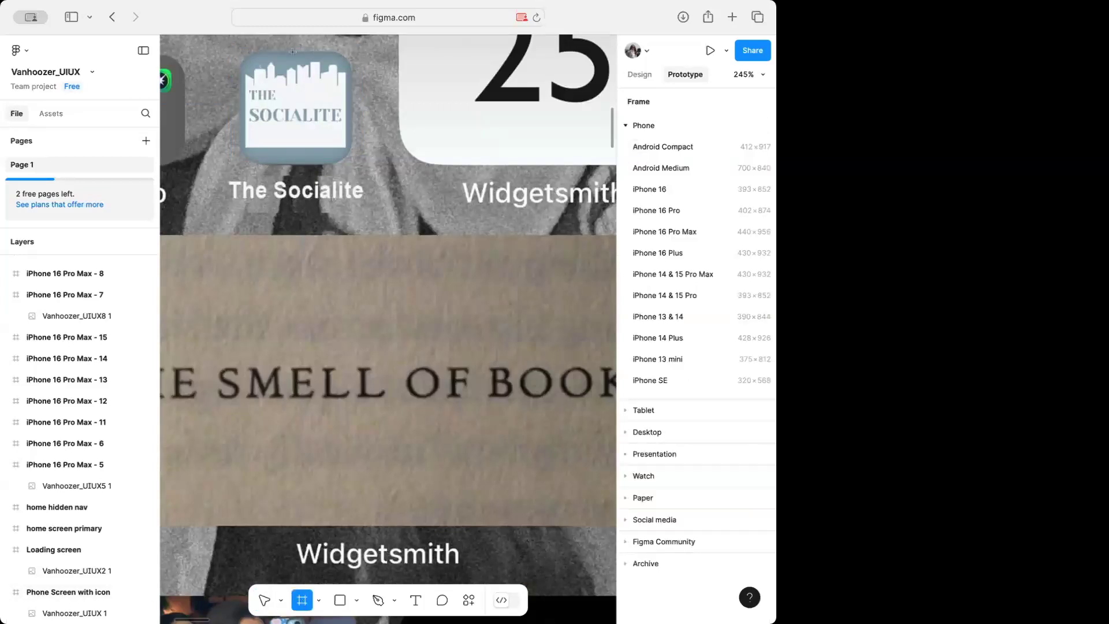
left_click_drag(234, 50, 356, 163)
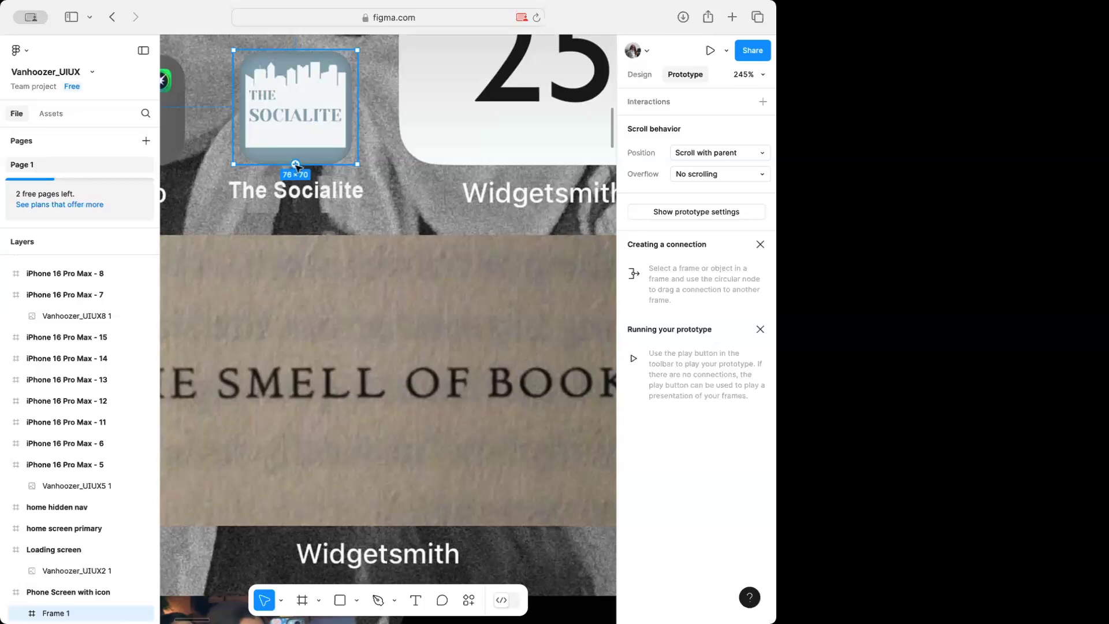
Connect the app icon's frame to the Loading screen frame with an On tap, Navigate to interaction
scroll(287, 184, "down", 5)
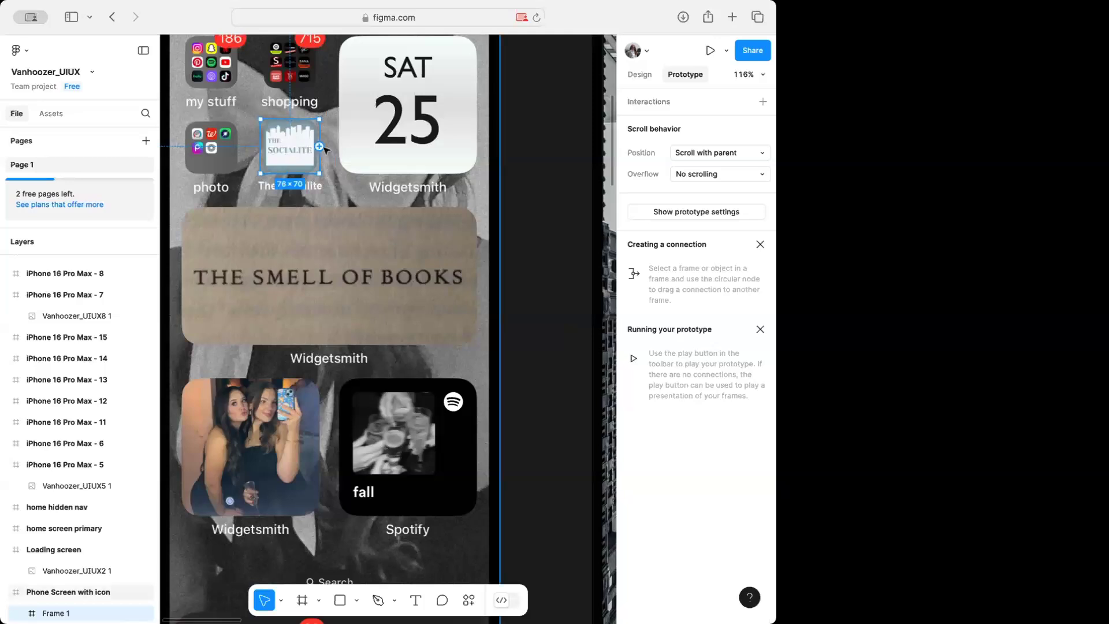
scroll(413, 257, "down", 1)
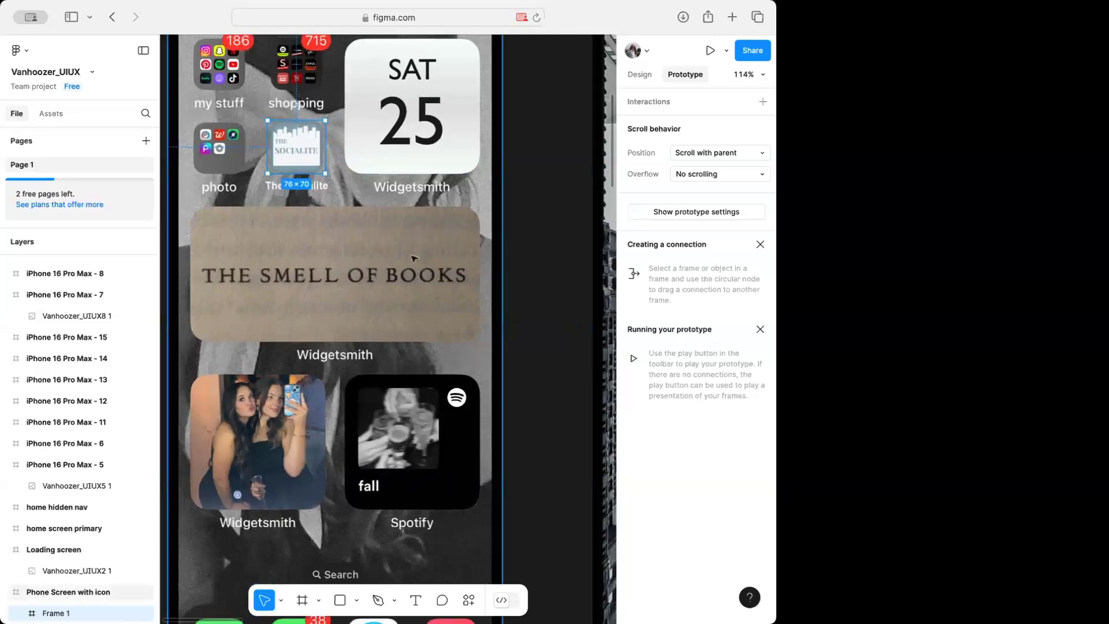
scroll(413, 257, "down", 5)
scroll(396, 261, "up", 2)
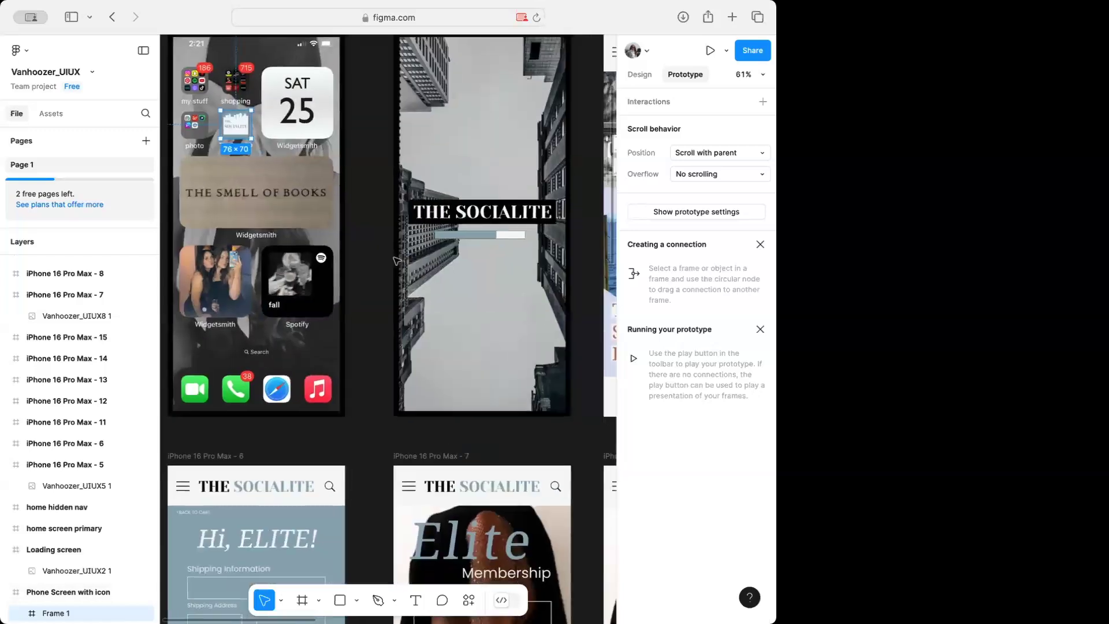
mouse_move(253, 131)
left_click_drag(251, 126, 410, 145)
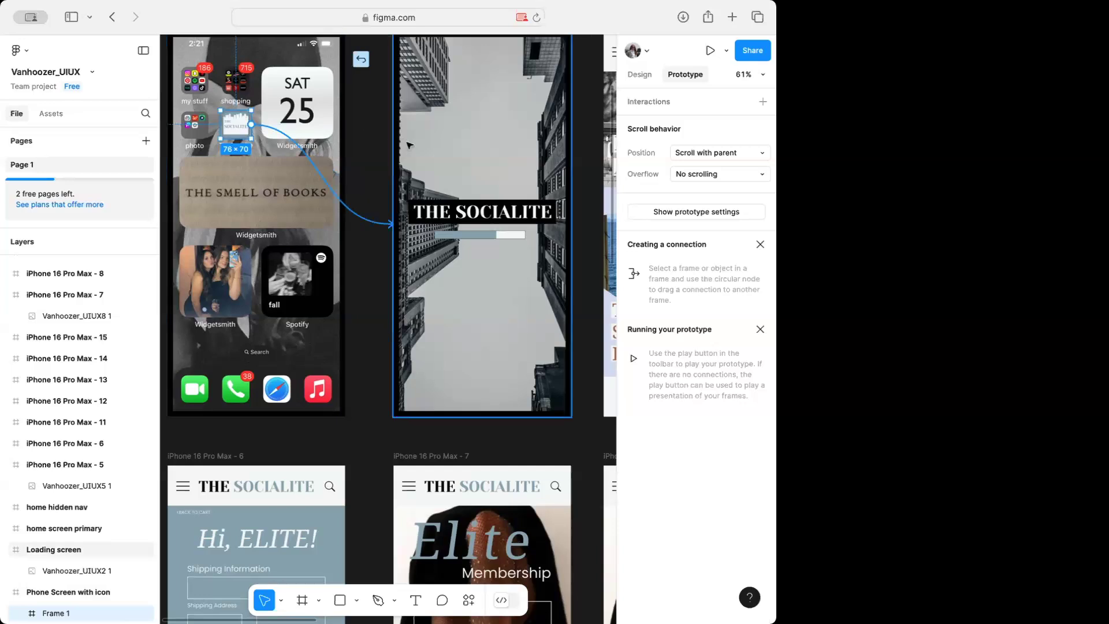
left_click_drag(407, 144, 406, 148)
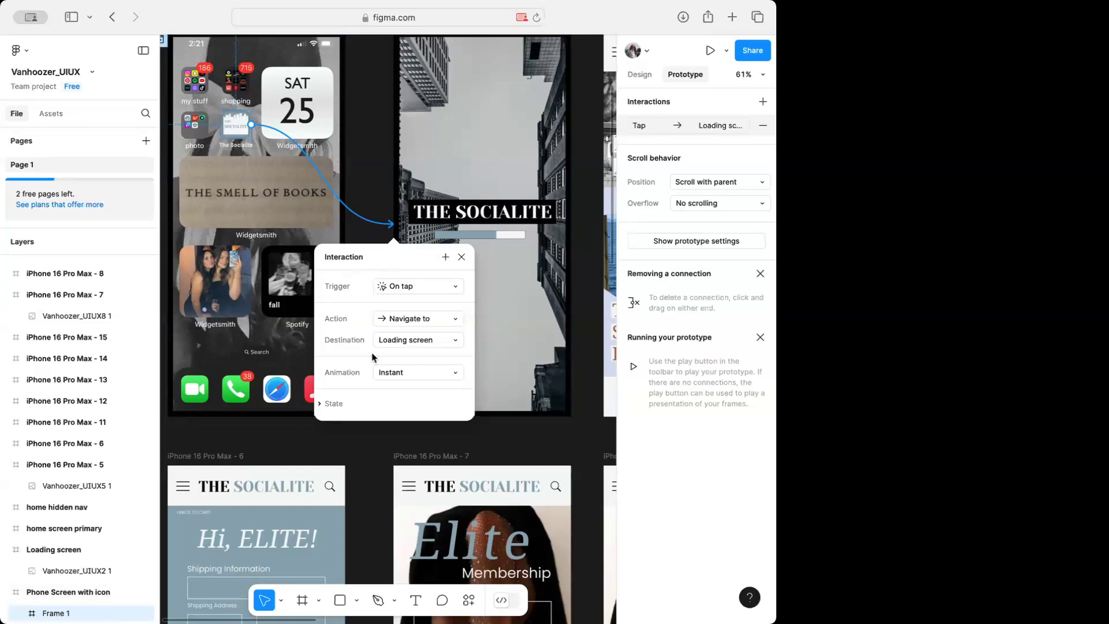
Examine the trigger, action and destination options of the interaction from the app icon to the Loading screen
left_click(455, 289)
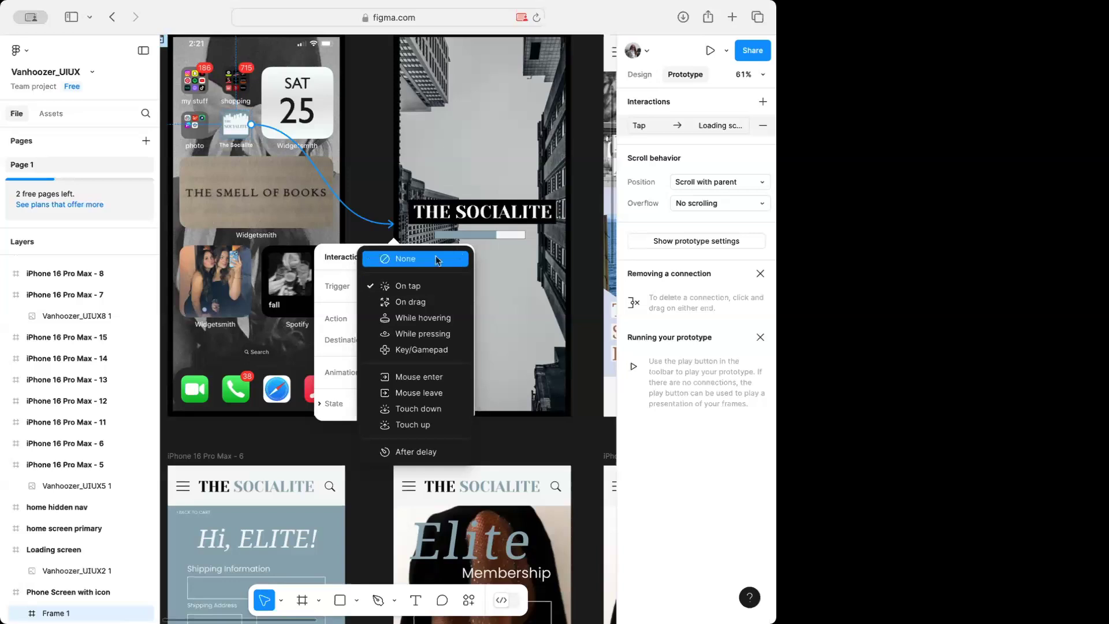
left_click(430, 287)
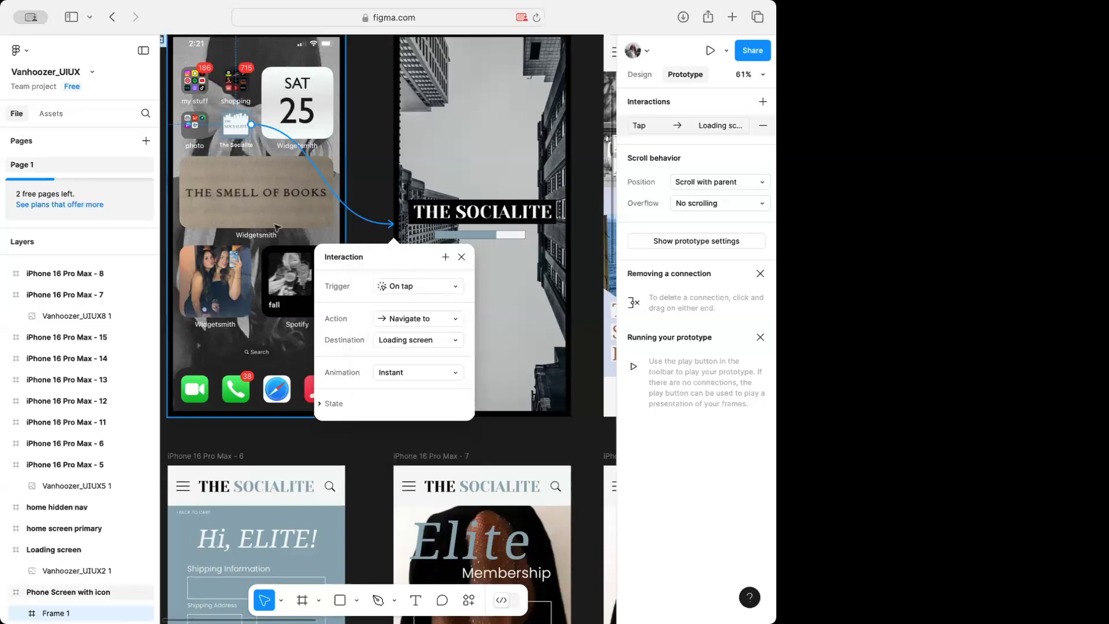
left_click(439, 319)
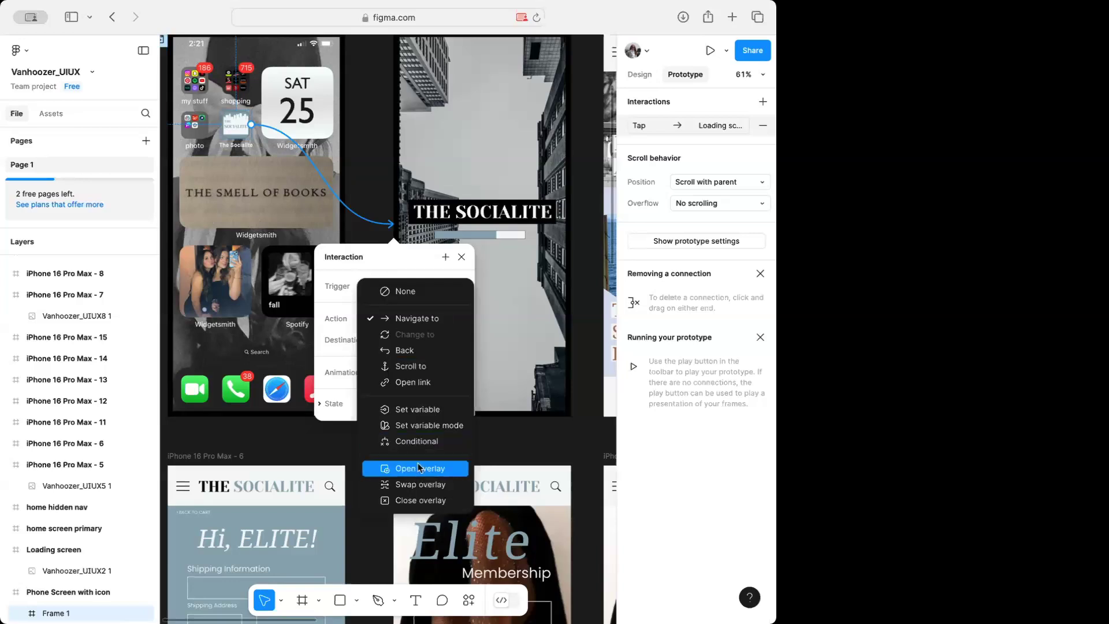
left_click(397, 256)
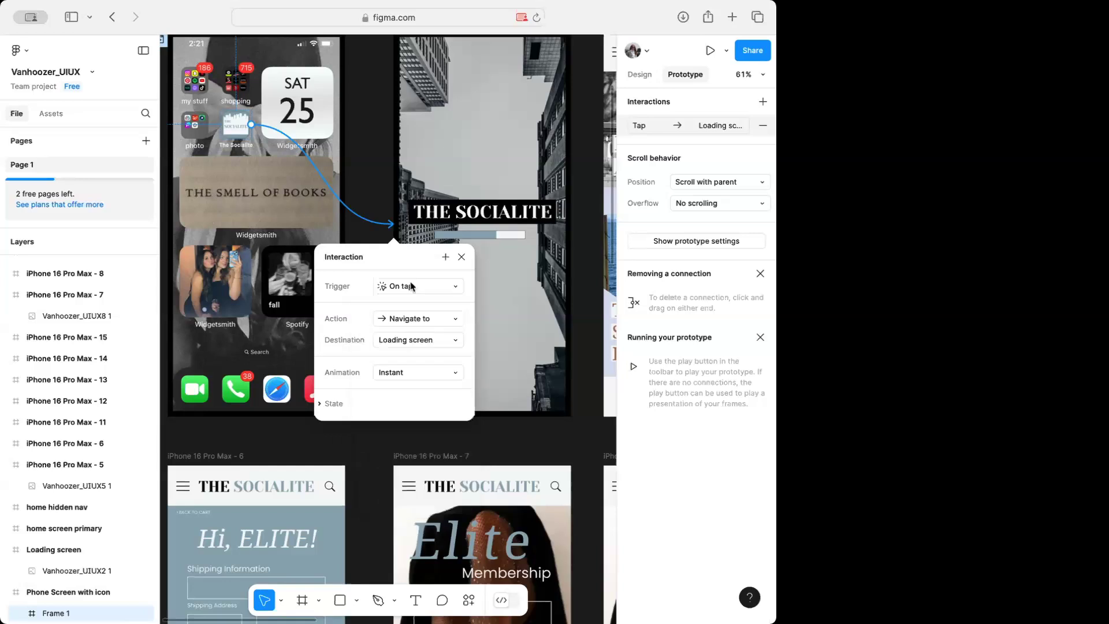
left_click(423, 340)
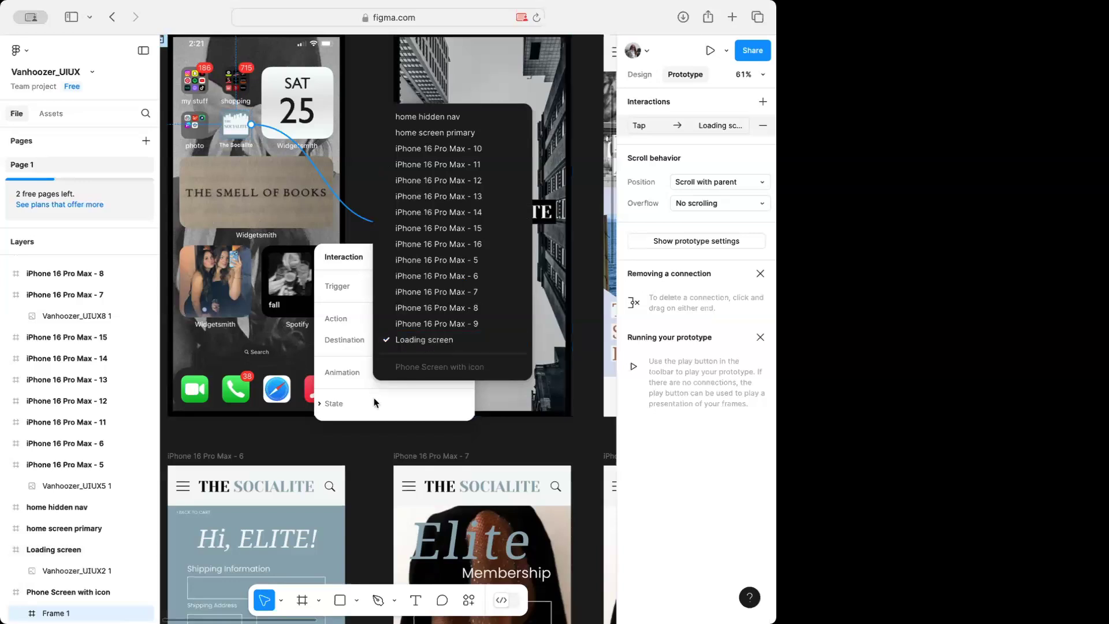
left_click(369, 364)
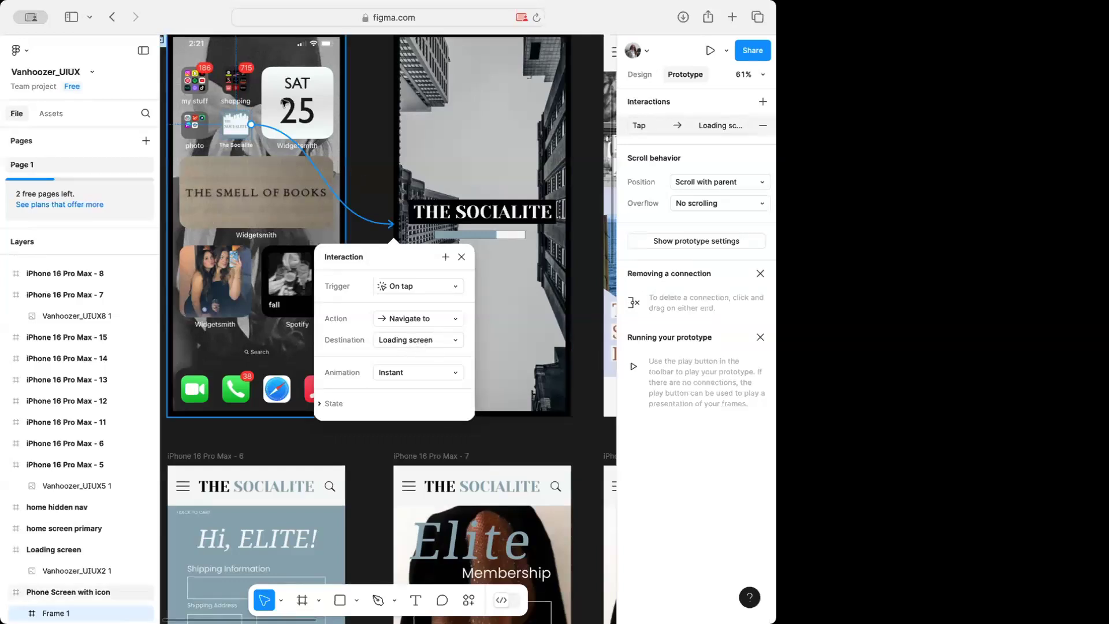
left_click(252, 128)
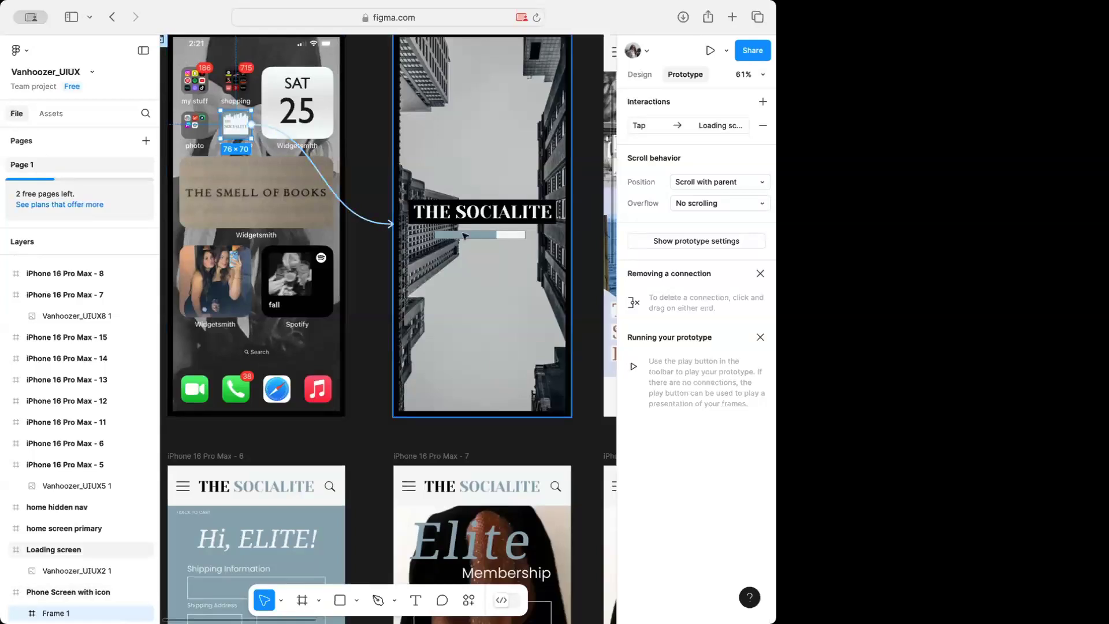
Connect the Loading screen frame to the home screen primary frame with a tap interaction
scroll(465, 236, "right", 5)
scroll(465, 235, "up", 2)
left_click(292, 184)
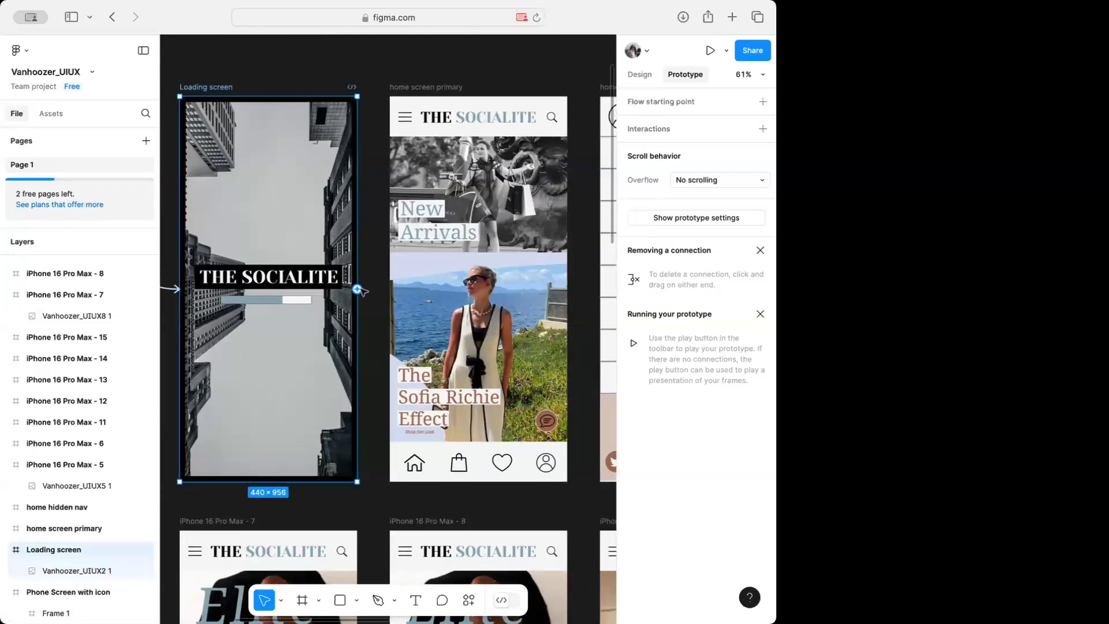
left_click_drag(356, 288, 398, 294)
left_click(460, 323)
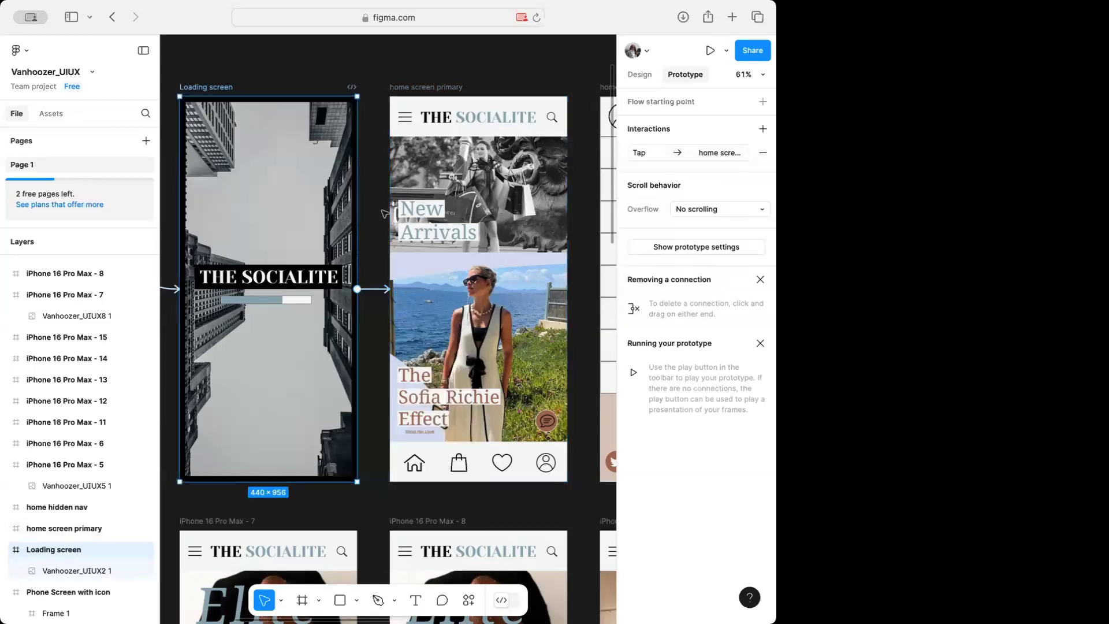
On home screen primary, draw a 44 × 47 frame over the hamburger menu icon and a 440 × 260 frame over the New Arrivals banner
scroll(512, 293, "right", 5)
scroll(512, 293, "up", 2)
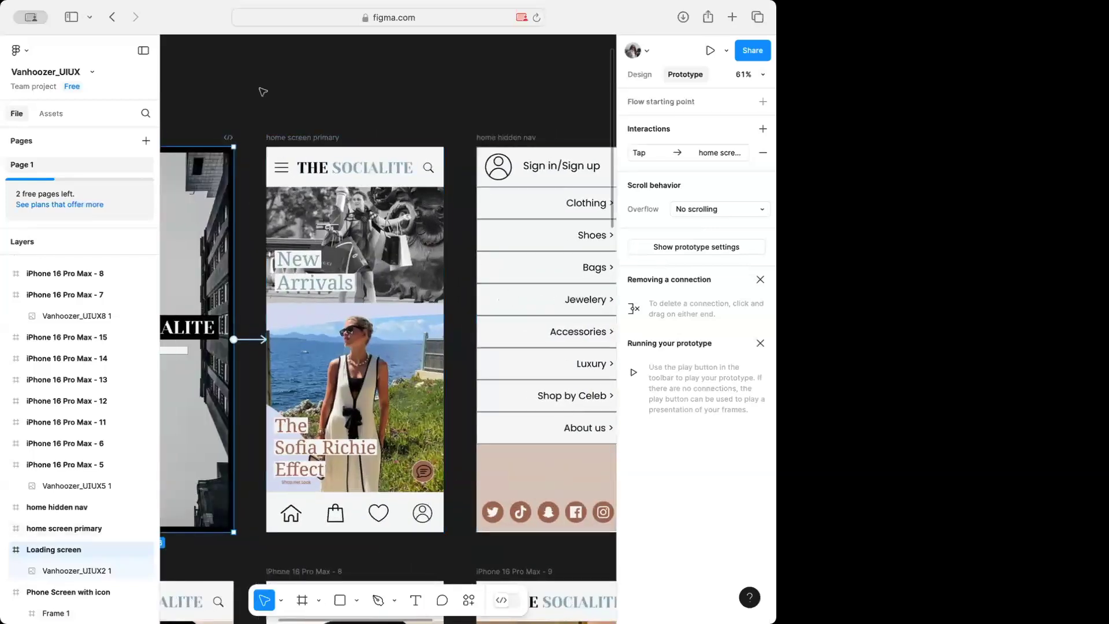
left_click(302, 590)
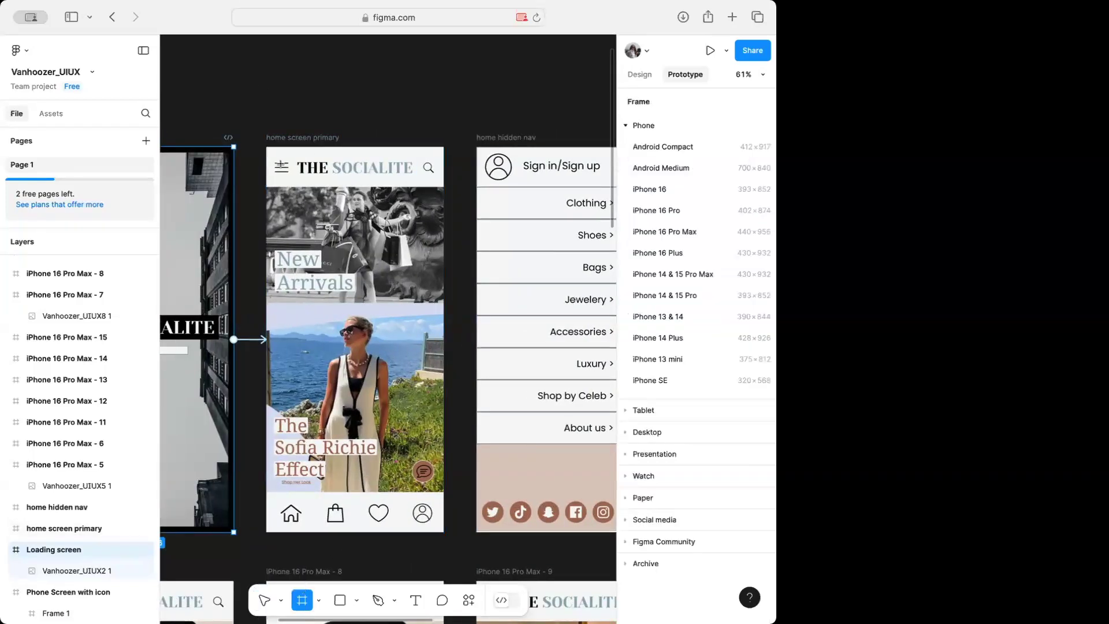
left_click_drag(270, 155, 293, 179)
left_click(305, 602)
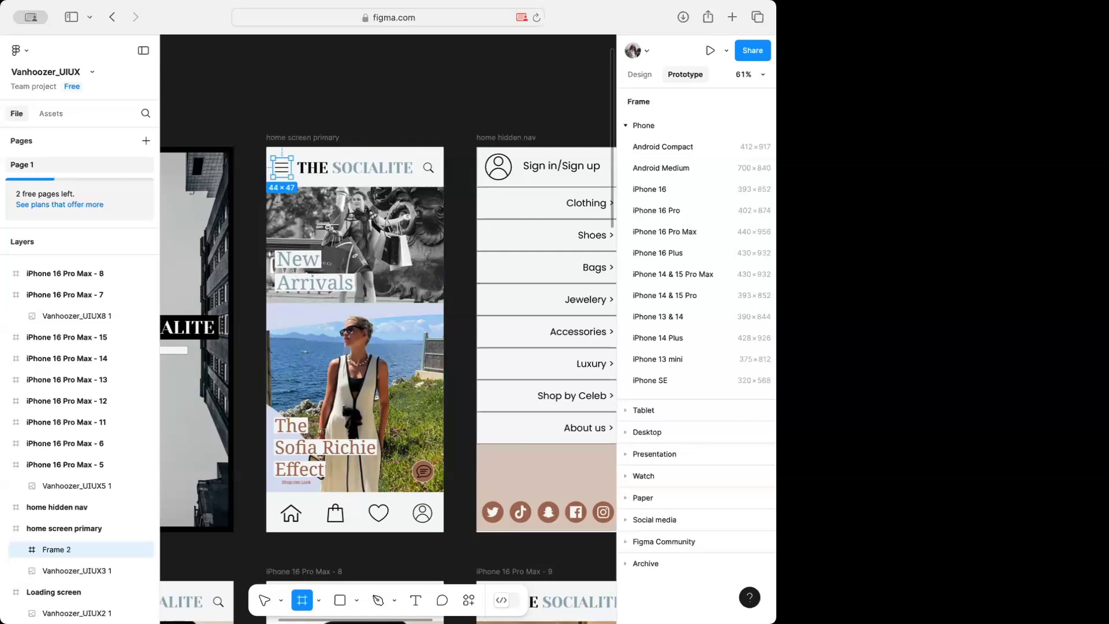
left_click_drag(266, 197, 443, 301)
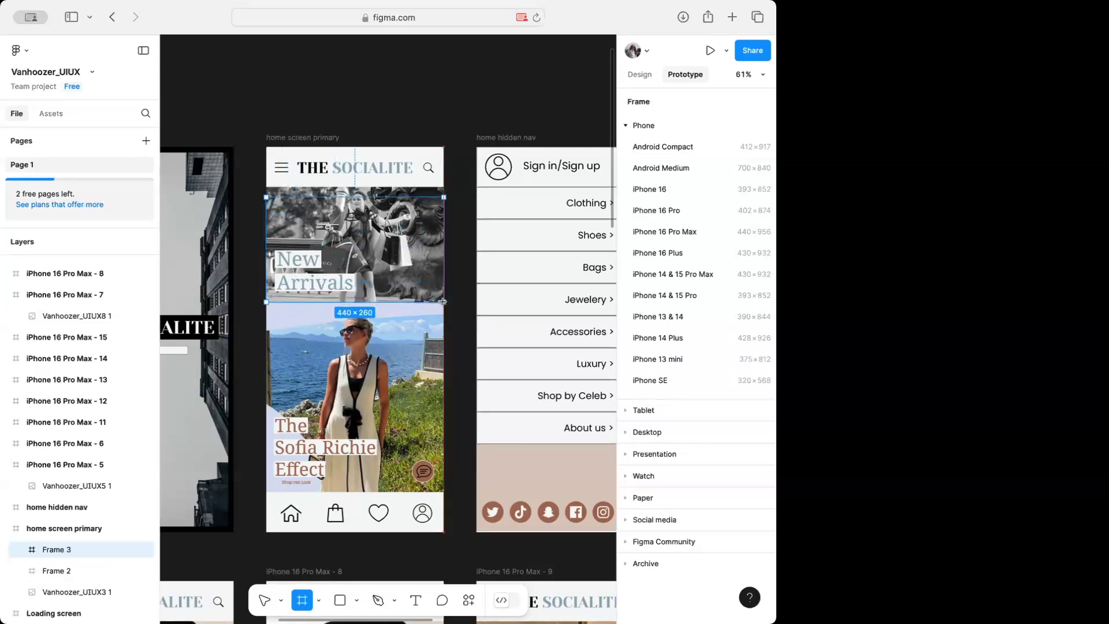
On home hidden nav, draw a 222 × 90 frame over the Sign in/Sign up text
scroll(546, 360, "right", 9)
scroll(546, 360, "up", 2)
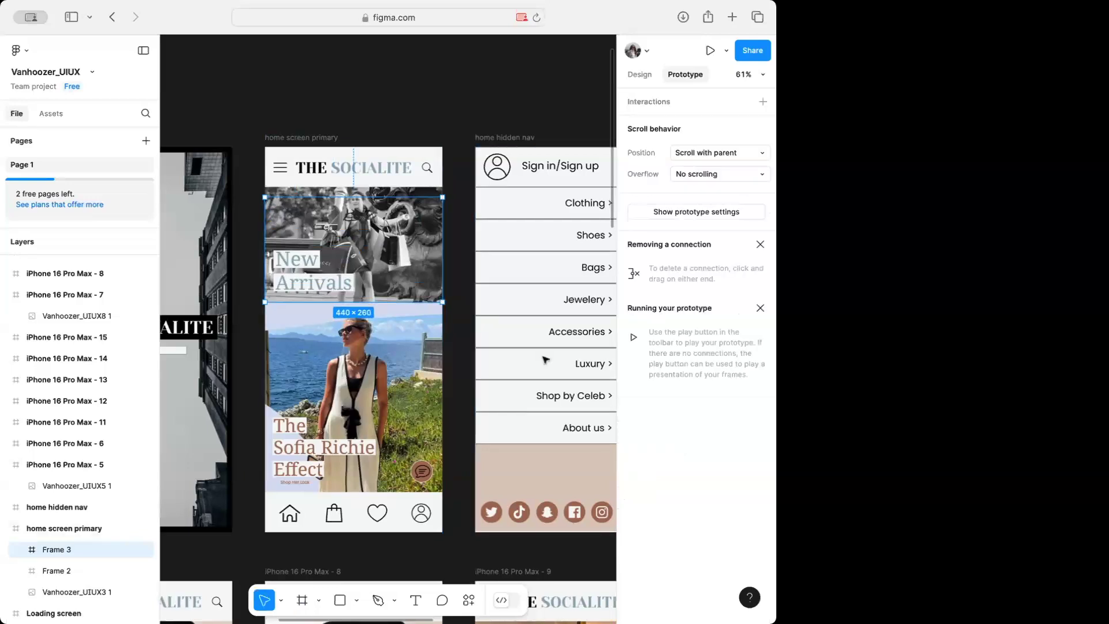
scroll(545, 360, "down", 1)
scroll(545, 360, "left", 5)
scroll(546, 360, "up", 2)
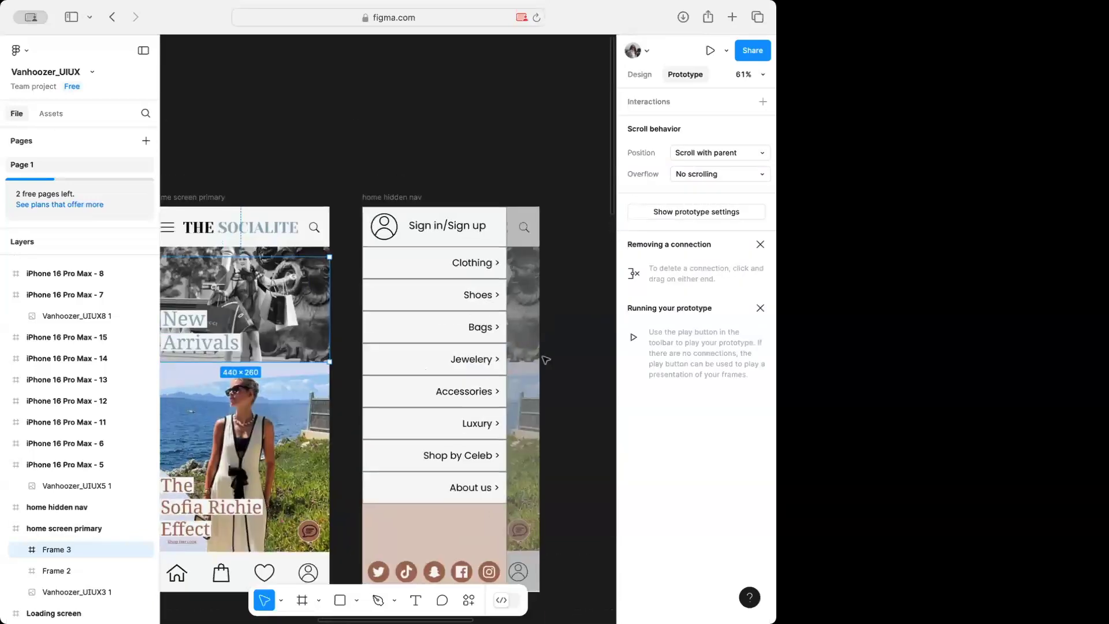
scroll(296, 310, "down", 4)
scroll(297, 311, "left", 5)
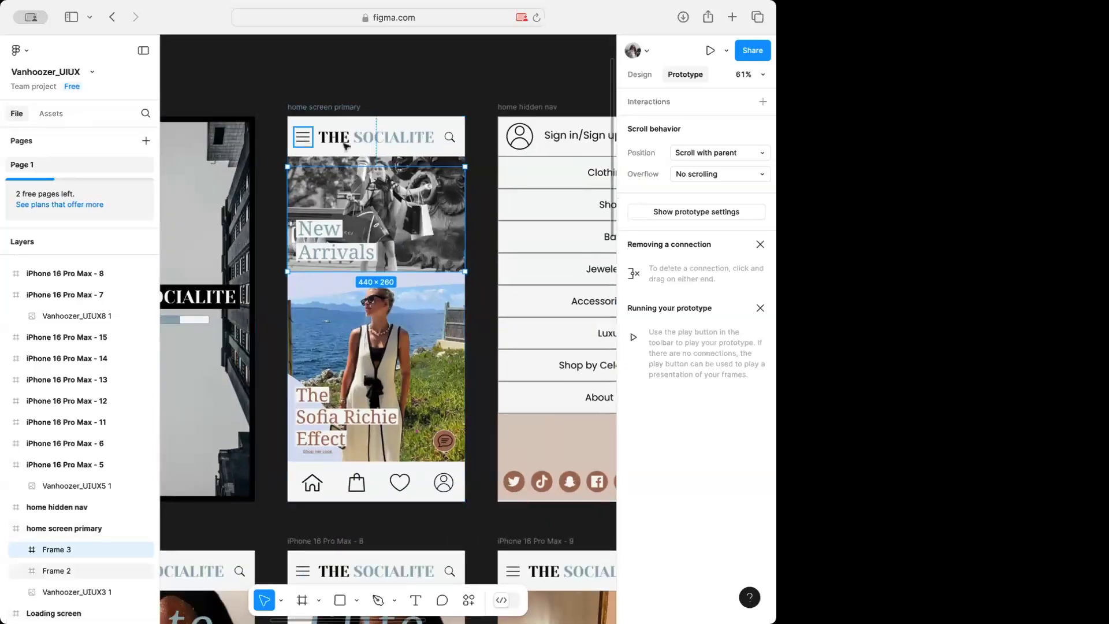
scroll(520, 352, "right", 8)
scroll(520, 351, "up", 1)
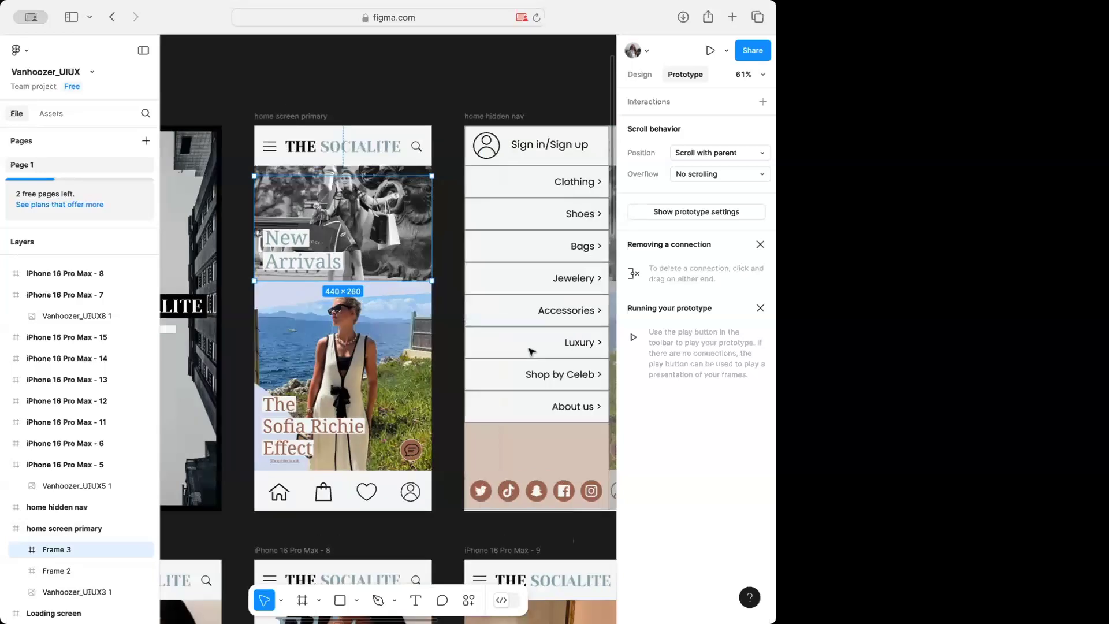
left_click(302, 600)
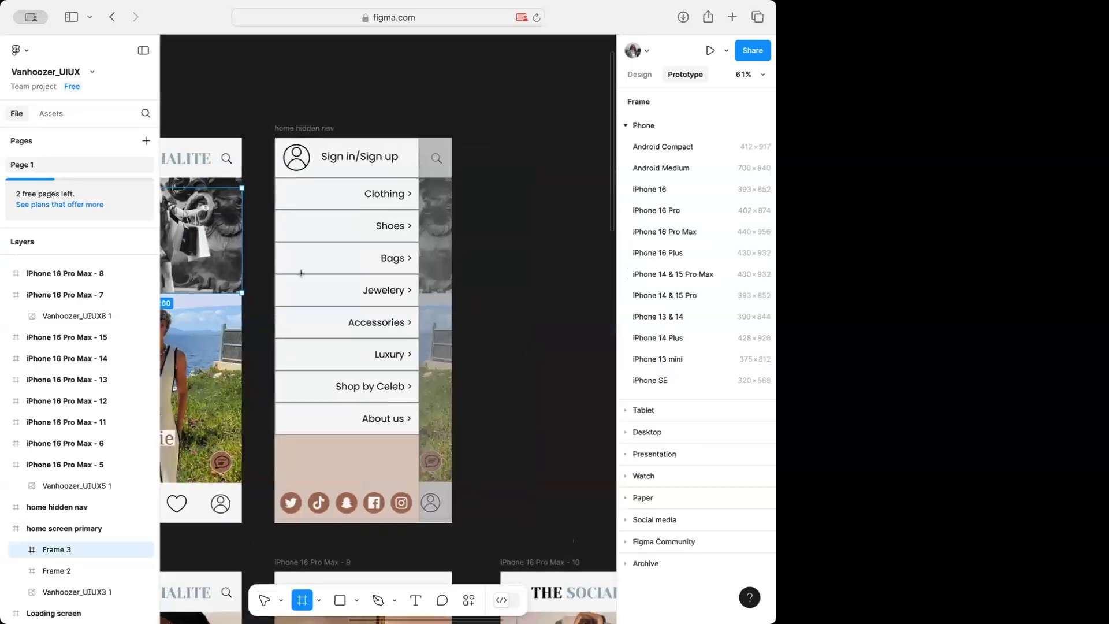
left_click_drag(317, 143, 406, 173)
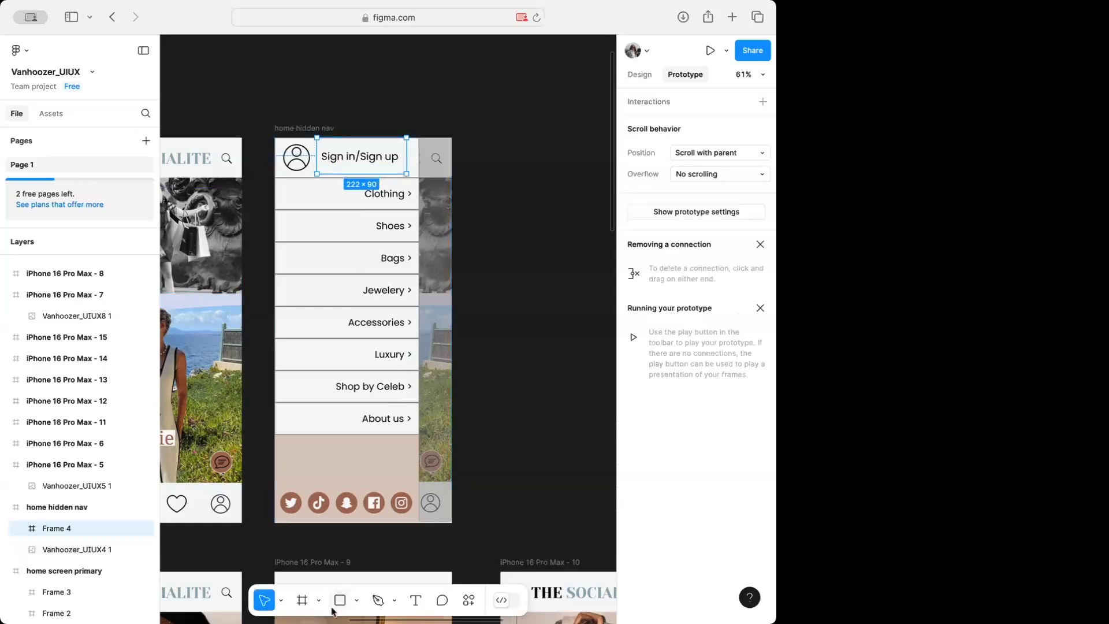
On home hidden nav, draw a 148 × 50 frame over the Clothing item and a 156 × 48 frame over the About us item
left_click(302, 601)
mouse_move(355, 185)
left_mouse_down()
mouse_move(405, 189)
mouse_move(415, 203)
left_mouse_up()
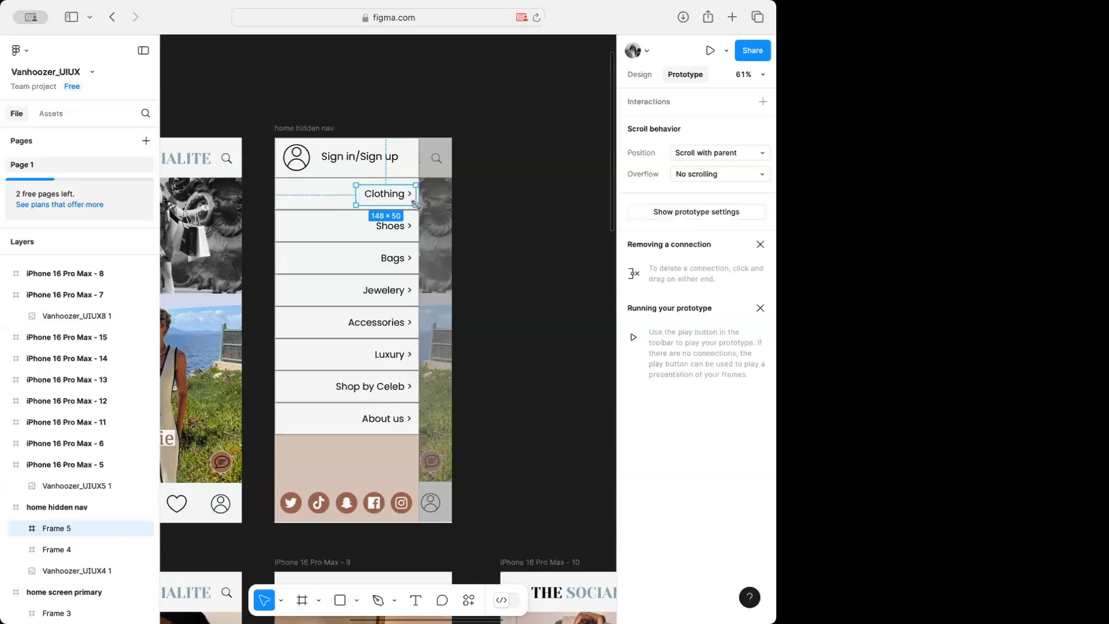
left_click(302, 600)
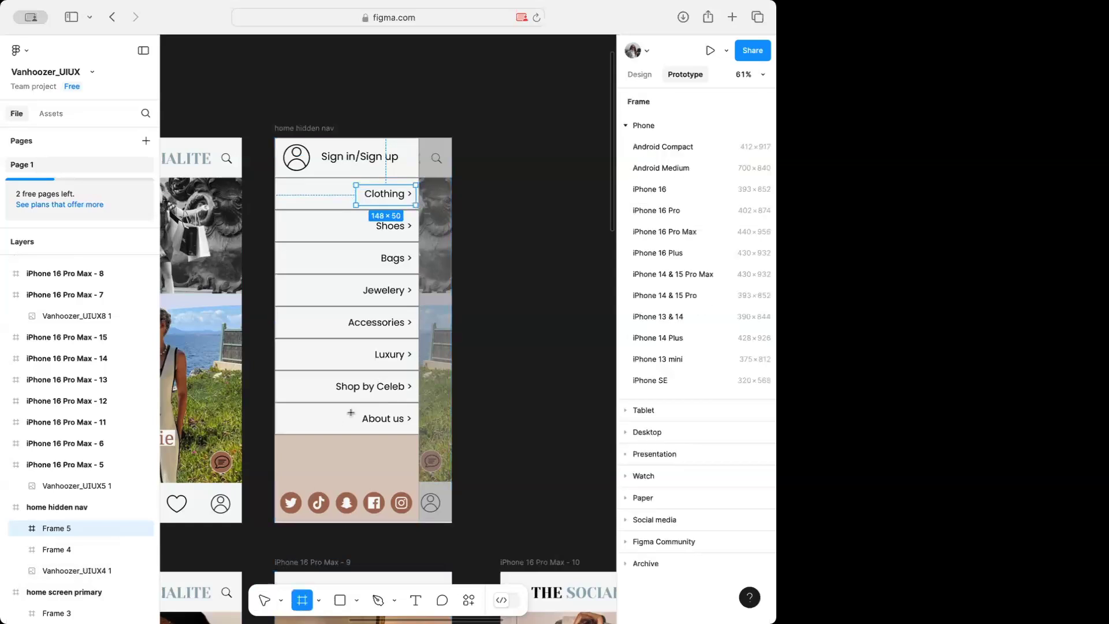
left_click_drag(352, 409, 414, 428)
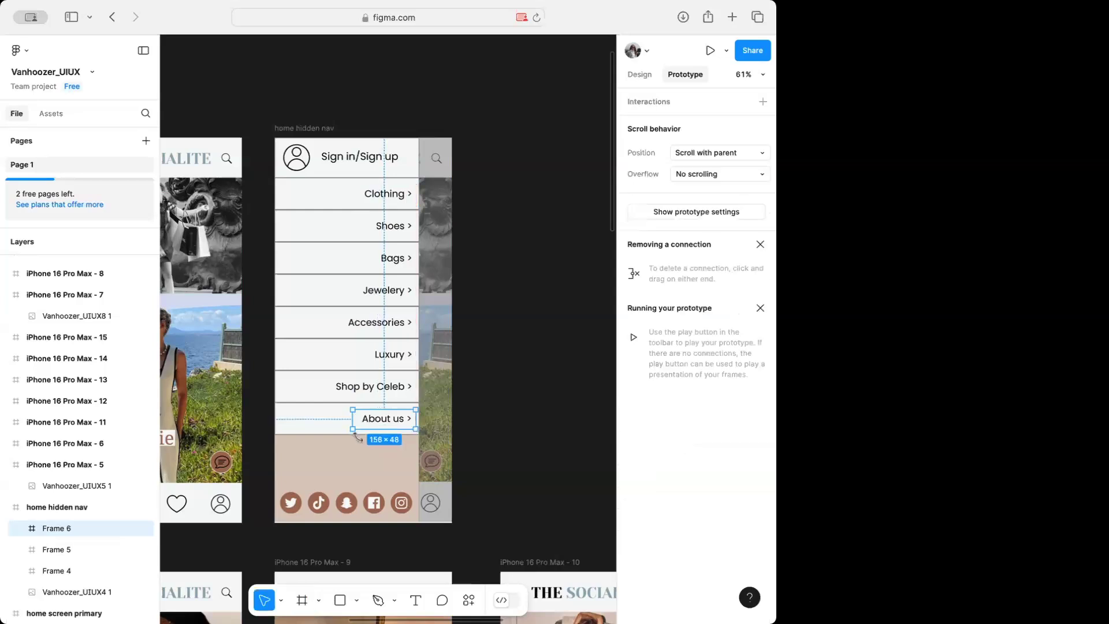
On iPhone 16 Pro Max - 5, draw a 52 × 58 frame over the hamburger menu icon and a 312 × 59 frame over THE SOCIALITE logo
scroll(359, 440, "left", 5)
scroll(359, 441, "down", 3)
scroll(359, 441, "left", 3)
scroll(360, 440, "right", 5)
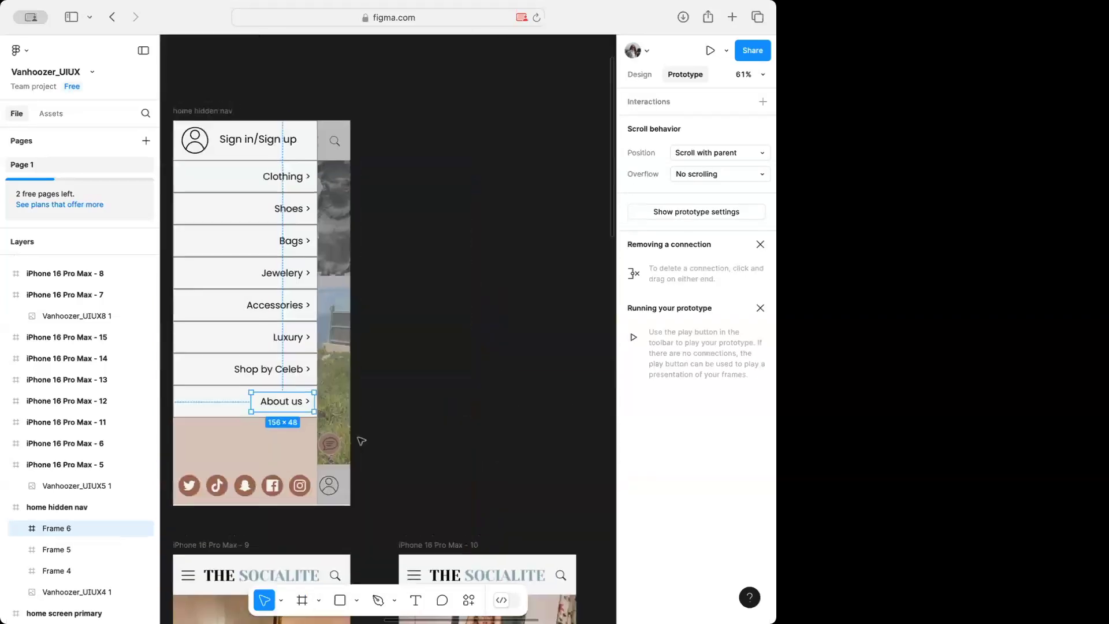
scroll(359, 441, "left", 10)
scroll(359, 441, "up", 3)
scroll(359, 441, "left", 2)
key("f")
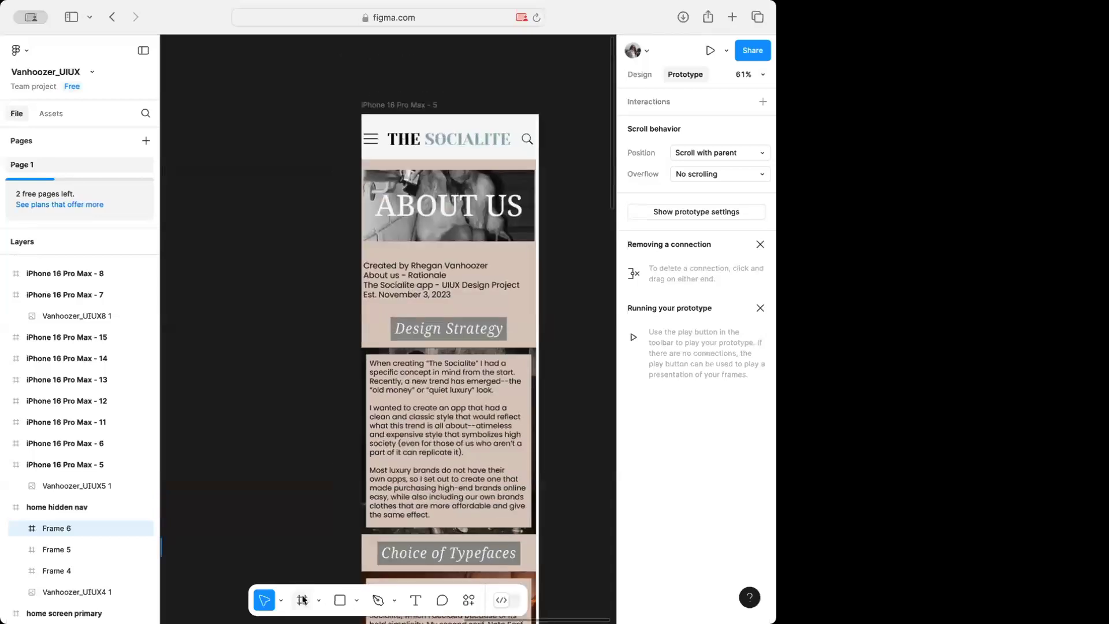
left_click_drag(363, 125, 380, 151)
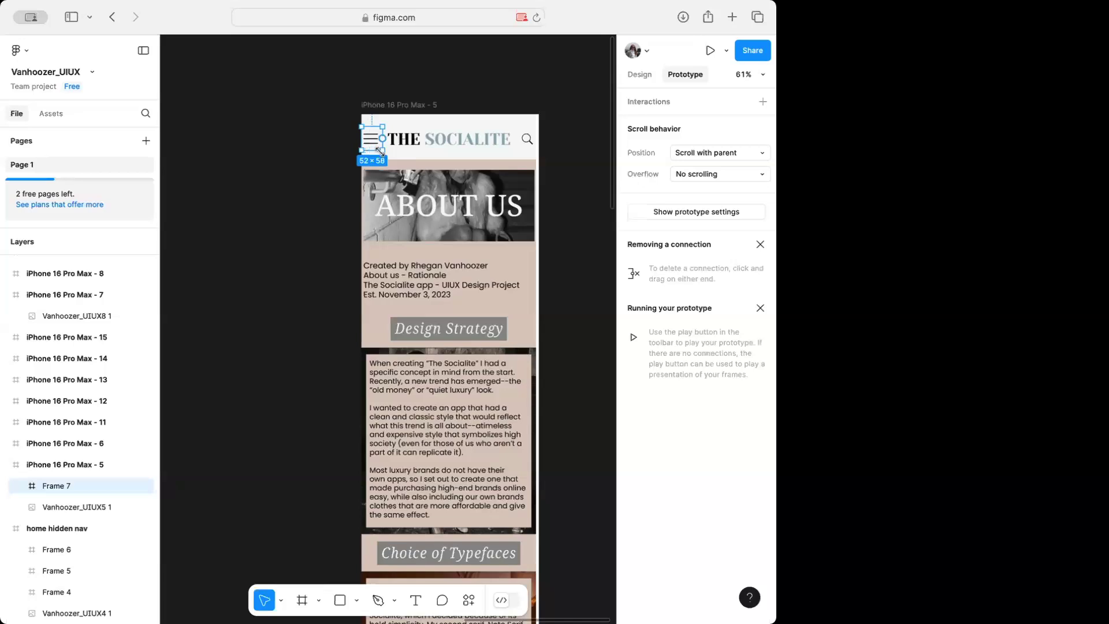
left_click(303, 606)
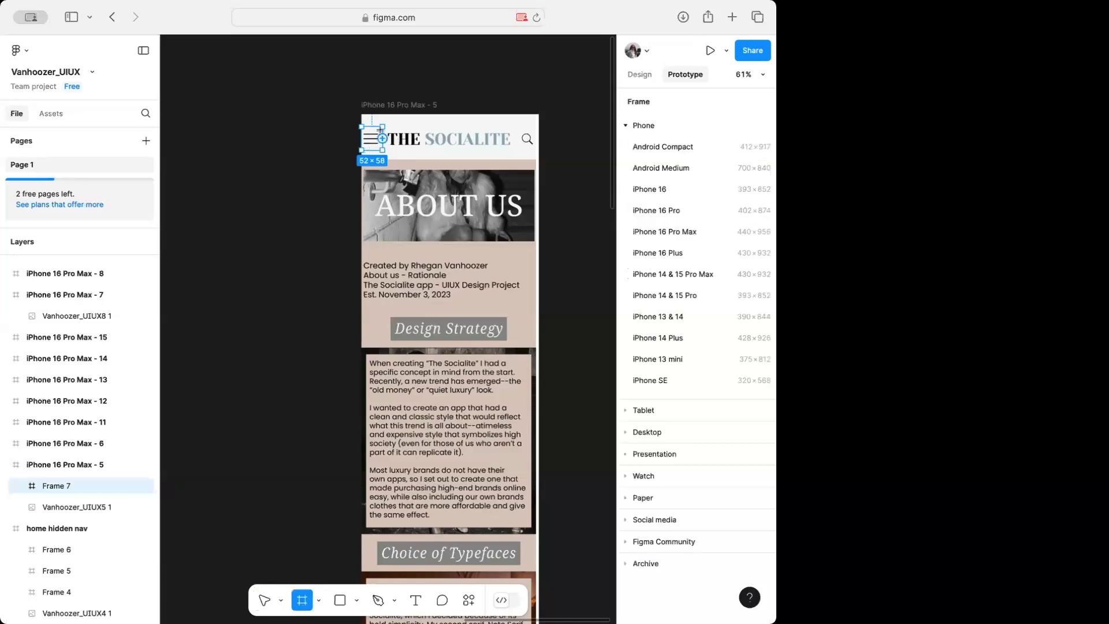
left_click_drag(387, 126, 513, 151)
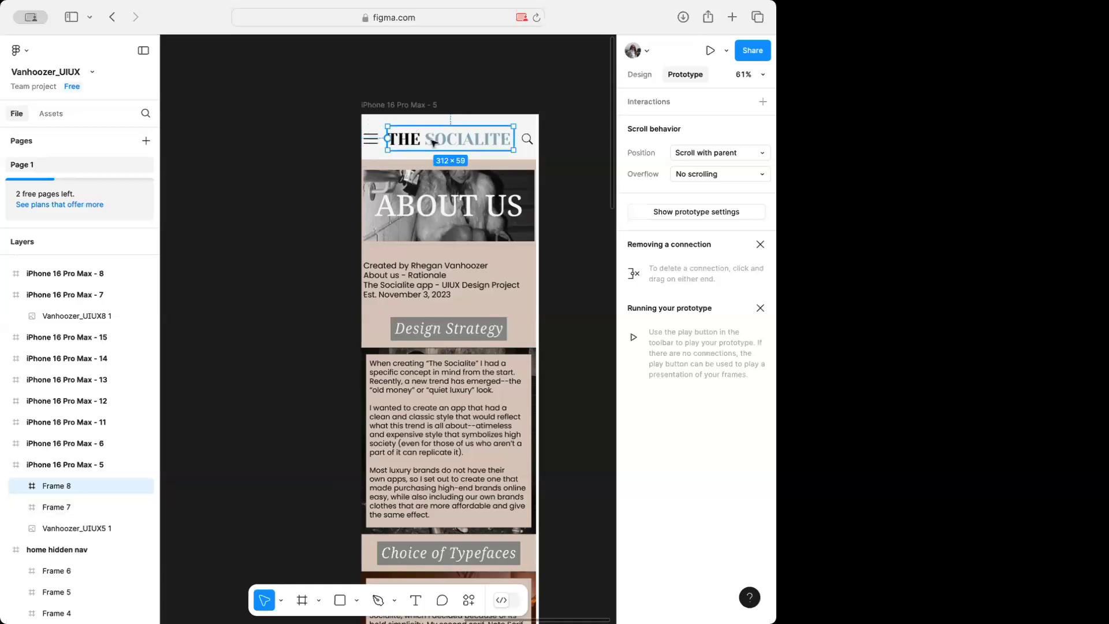
On iPhone 16 Pro Max - 6, draw a frame over the hamburger menu icon and a 287 × 60 frame over THE SOCIALITE logo
scroll(448, 366, "right", 5)
scroll(447, 367, "down", 15)
scroll(448, 367, "left", 5)
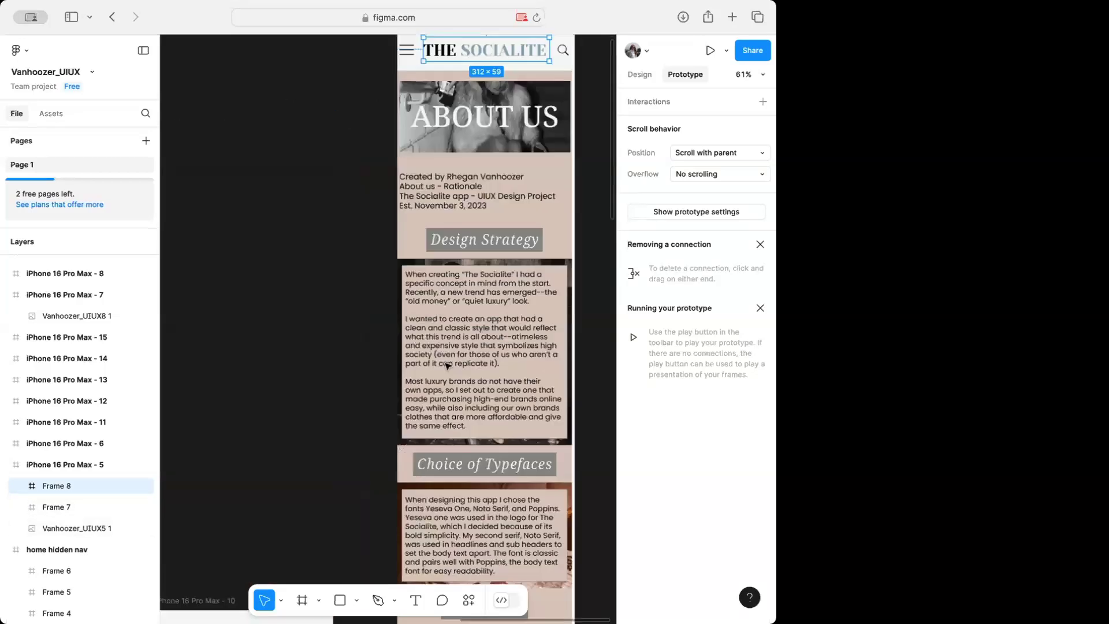
scroll(448, 366, "left", 10)
scroll(448, 367, "down", 2)
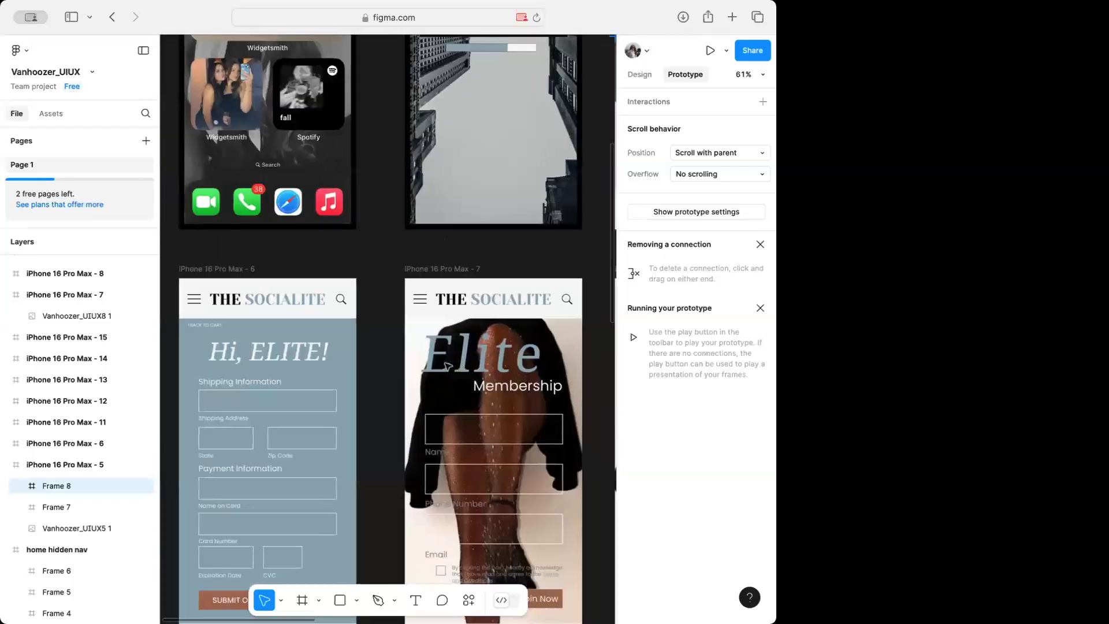
left_click(303, 600)
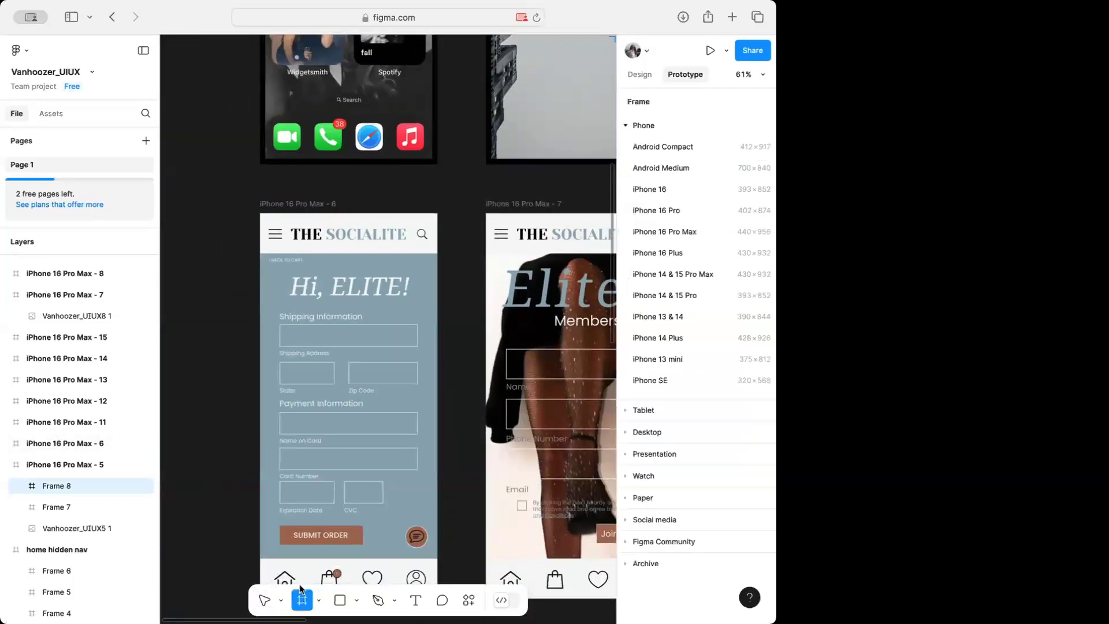
left_click_drag(265, 225, 407, 247)
left_click(302, 598)
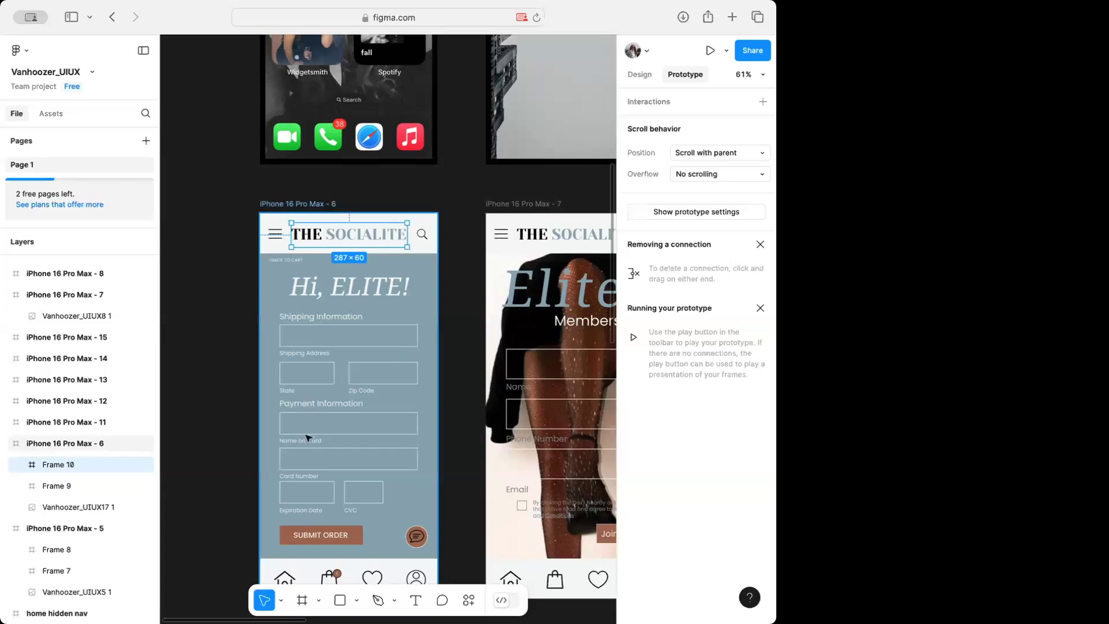
On iPhone 16 Pro Max - 6, draw a 352 × 64 frame over the Shipping Address field and a 215 × 48 frame over SUBMIT ORDER
left_click(303, 600)
left_click_drag(277, 322, 420, 348)
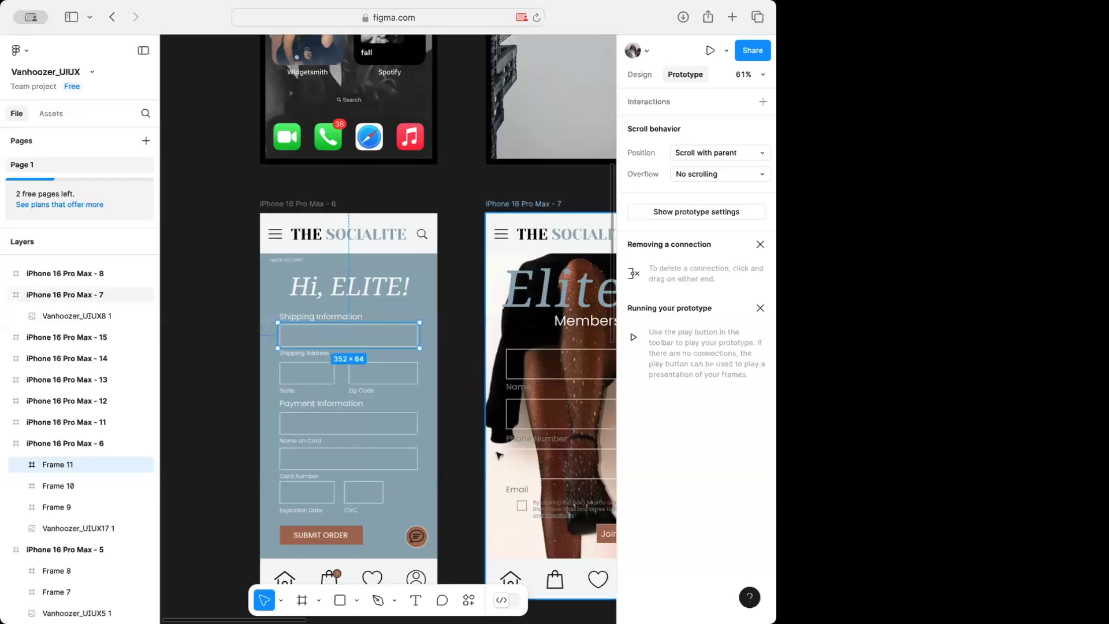
scroll(500, 455, "down", 5)
scroll(500, 455, "right", 3)
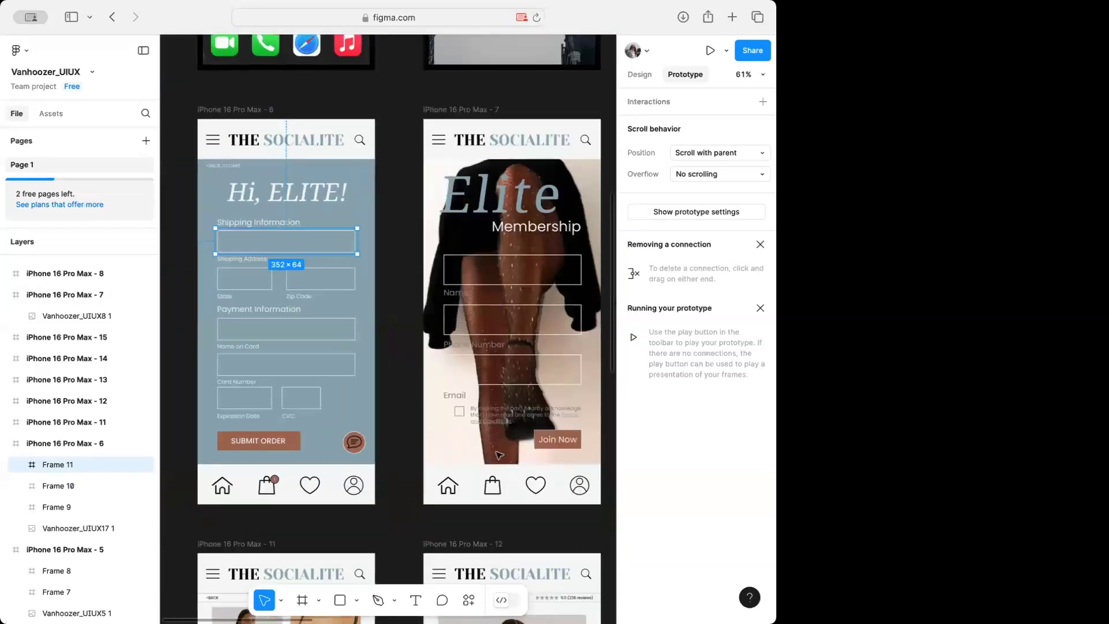
scroll(499, 455, "up", 1)
scroll(499, 455, "right", 2)
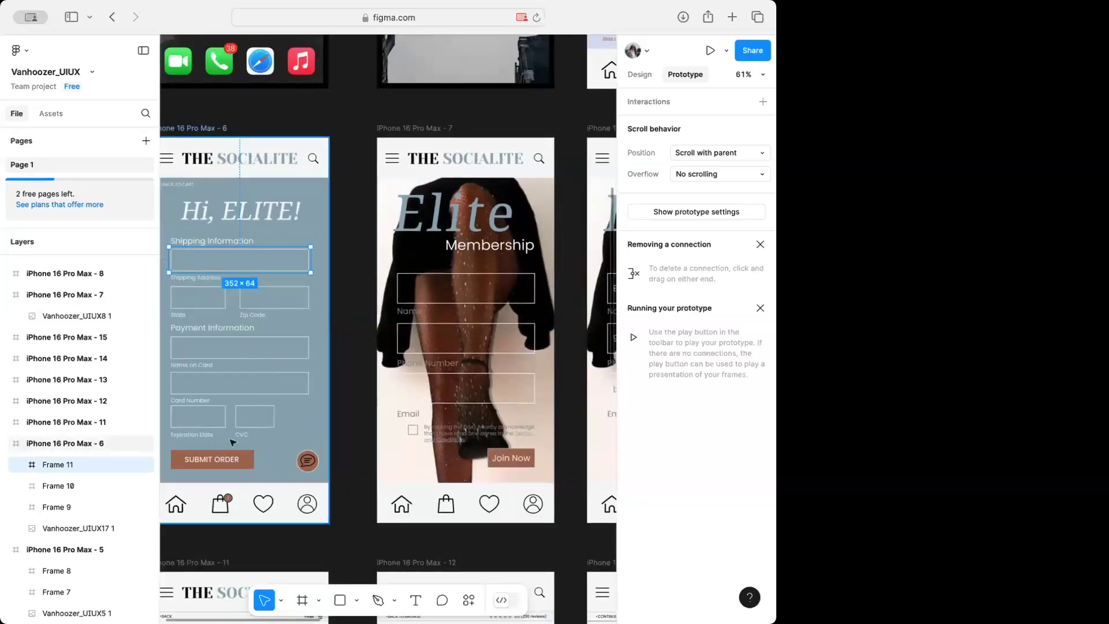
left_click(303, 601)
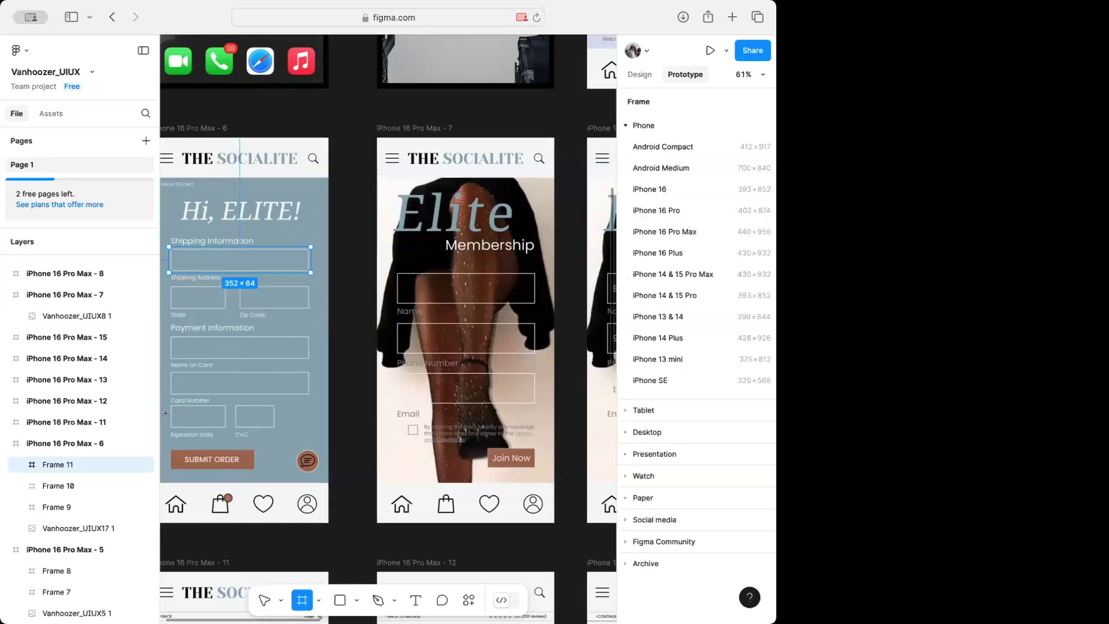
mouse_move(168, 449)
left_mouse_down()
mouse_move(203, 467)
mouse_move(255, 468)
left_mouse_up()
On iPhone 16 Pro Max - 7, draw frames over the hamburger icon (49 × 51), THE SOCIALITE logo (299 × 58) and the Name field (346 × 84)
left_click(302, 601)
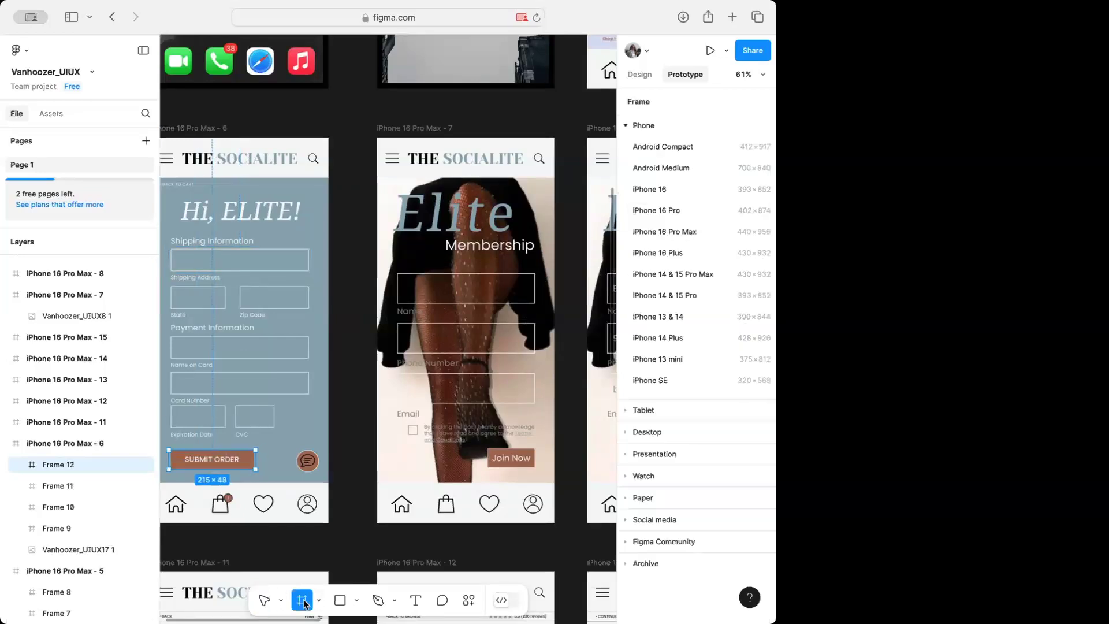
left_click_drag(381, 146, 403, 170)
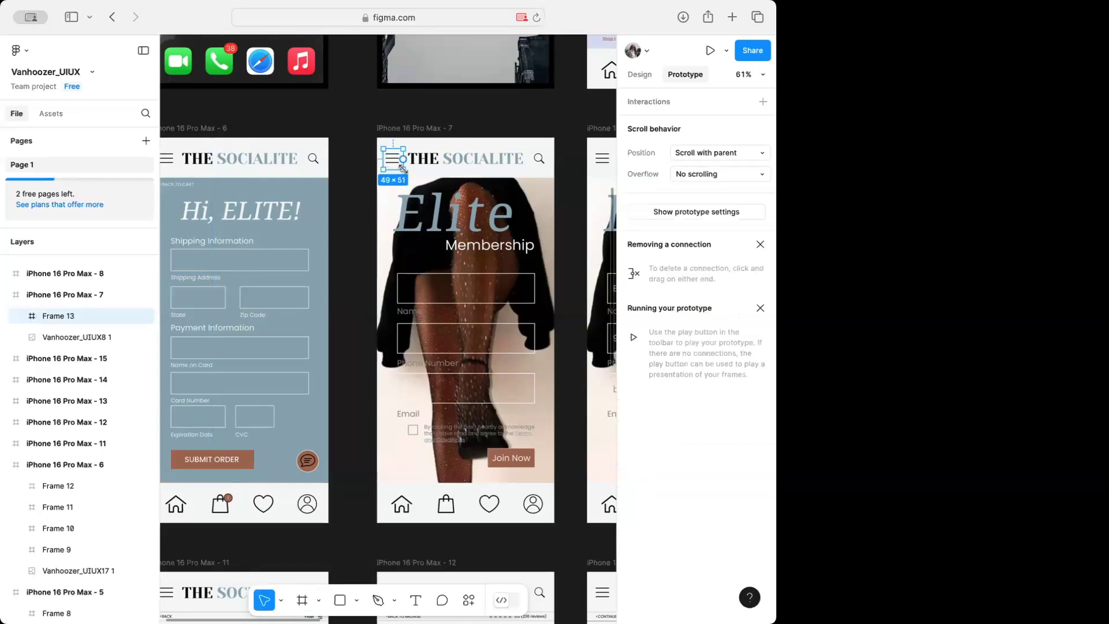
left_click(299, 604)
left_click_drag(407, 146, 529, 169)
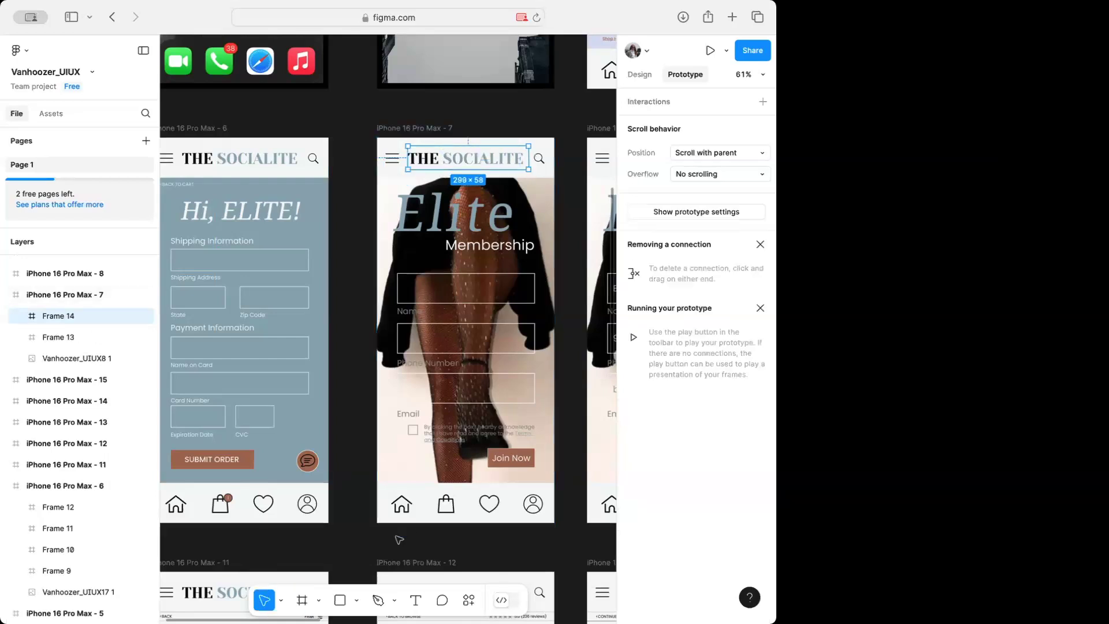
left_click(300, 601)
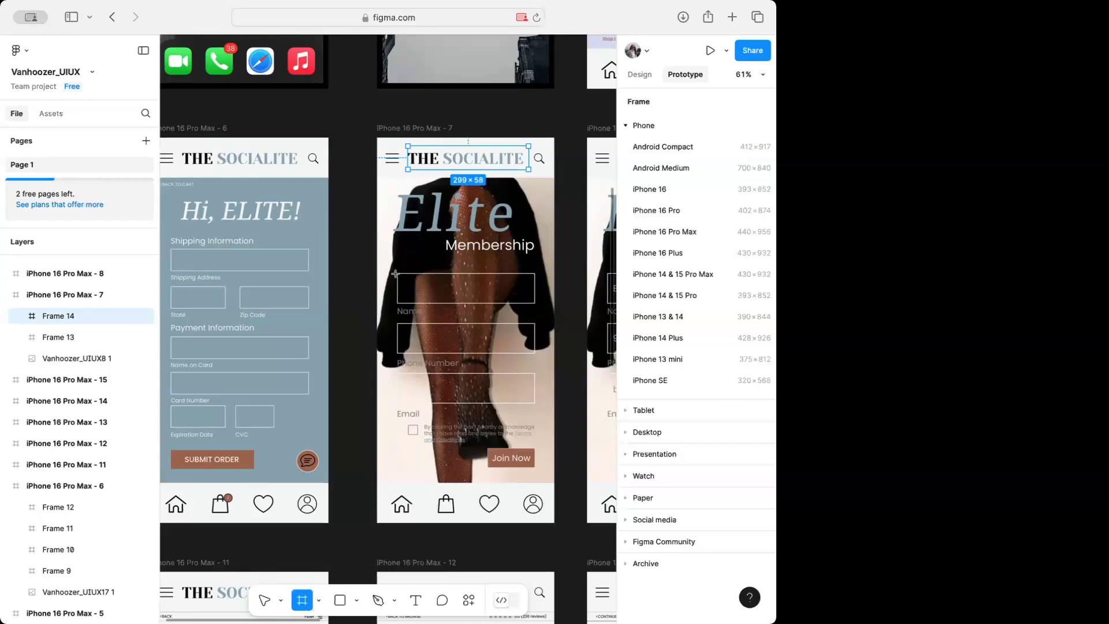
left_click_drag(396, 271, 535, 304)
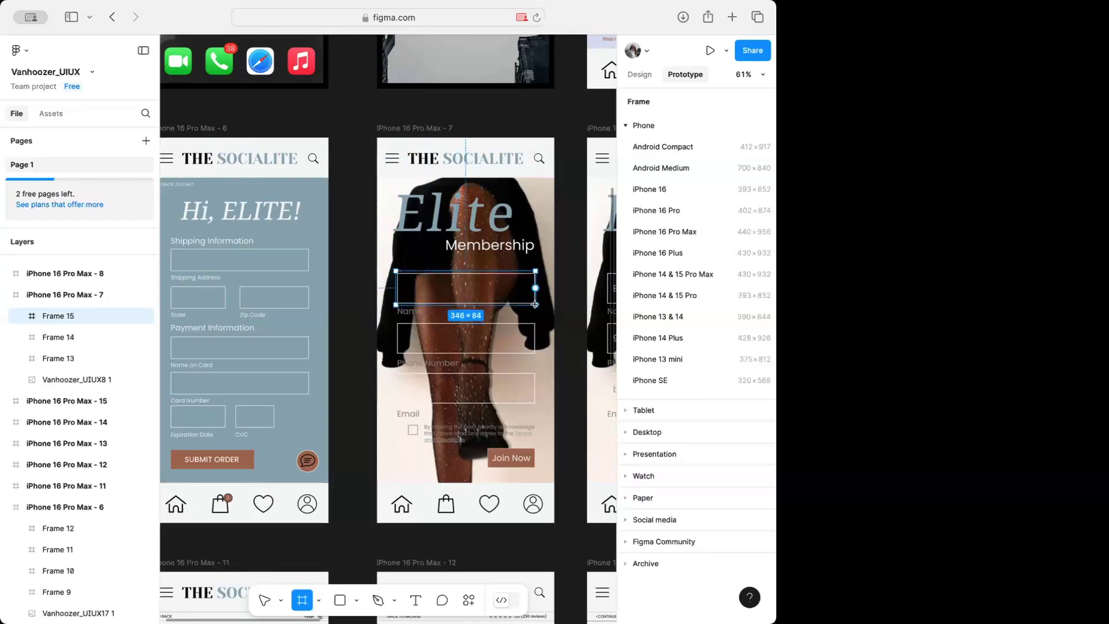
On iPhone 16 Pro Max - 8, draw frames over the hamburger icon (45 × 51), THE SOCIALITE logo (294 × 54) and Join Now (127 × 61)
scroll(356, 498, "right", 6)
scroll(357, 498, "down", 1)
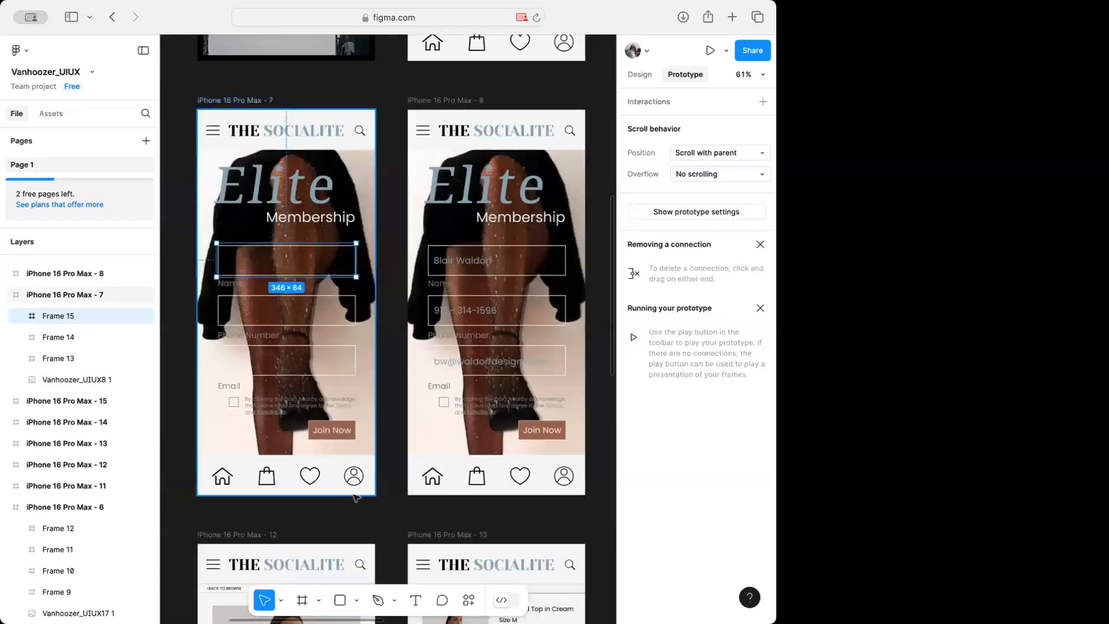
left_click(301, 600)
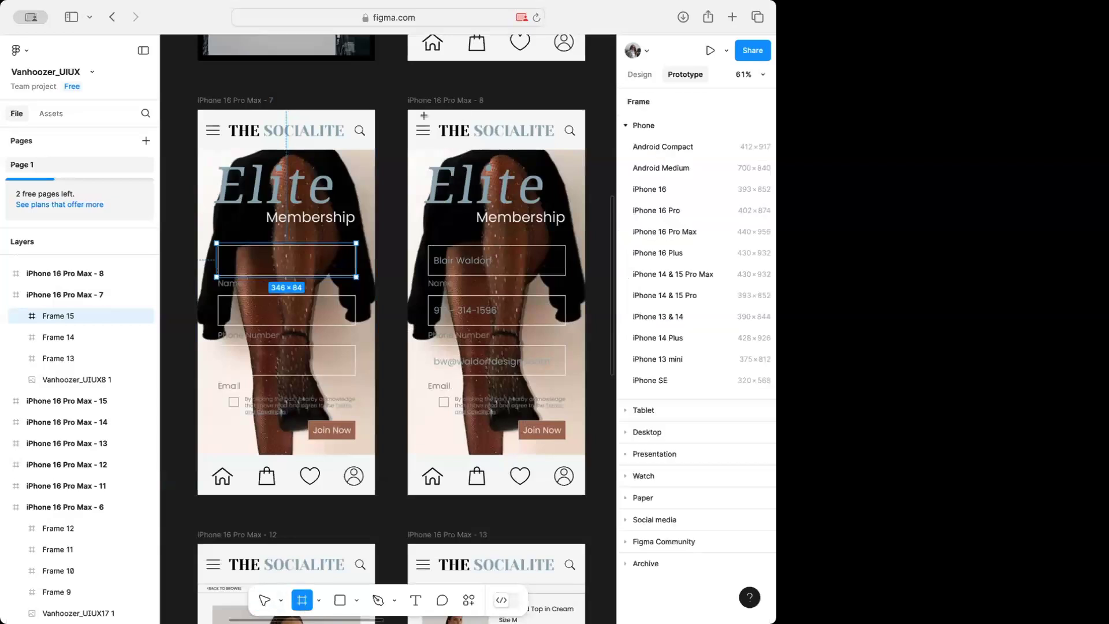
left_click_drag(412, 119, 435, 142)
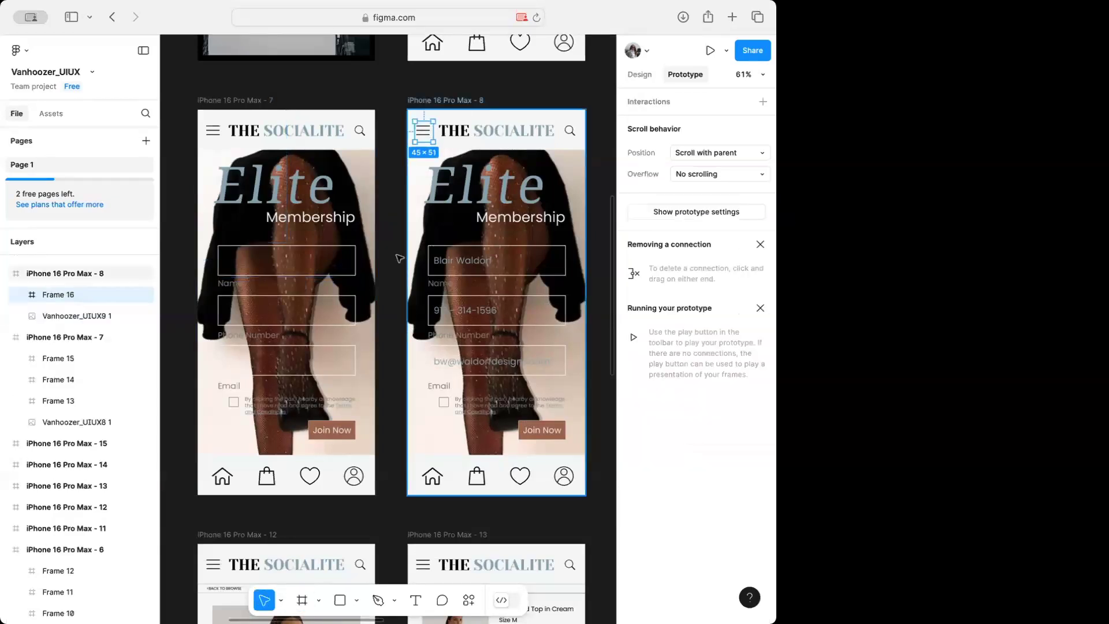
left_click(301, 602)
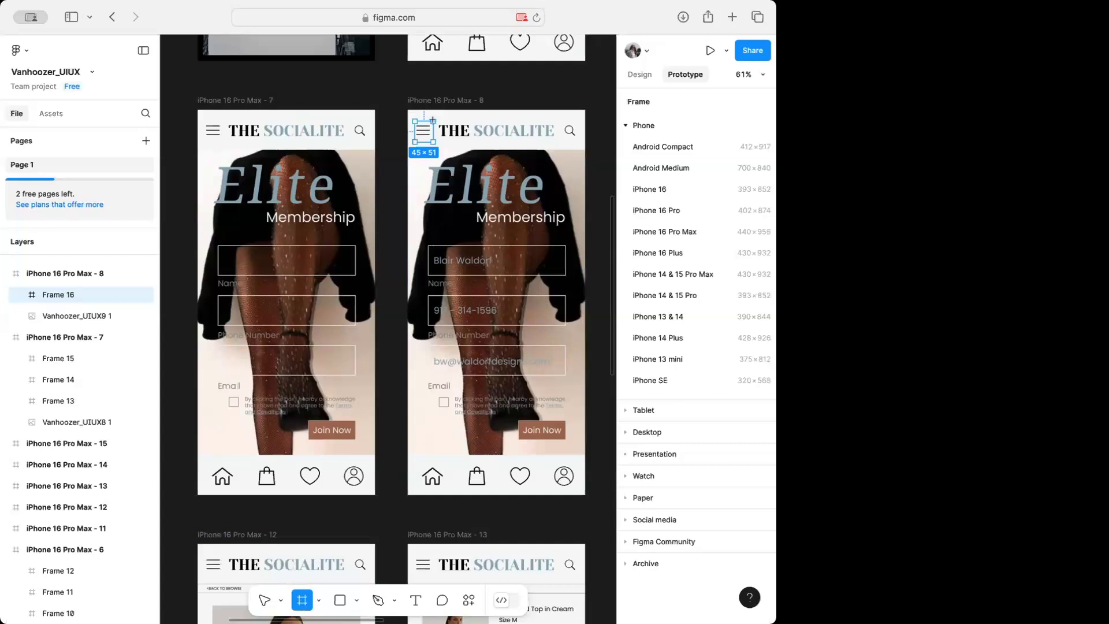
left_click_drag(440, 120, 556, 141)
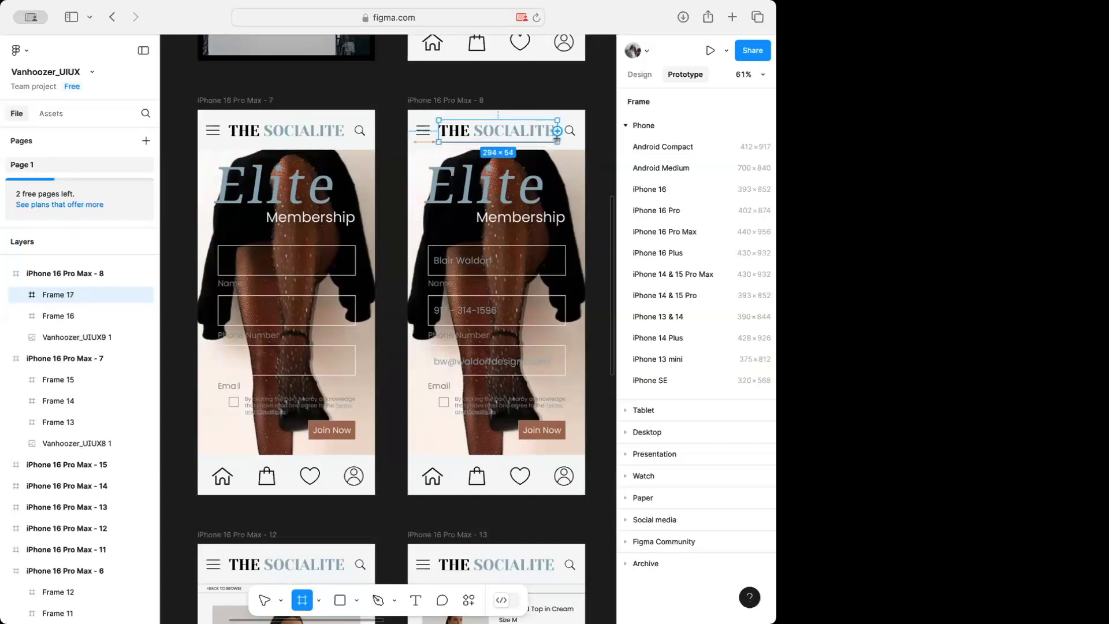
left_click(302, 600)
left_click_drag(517, 418, 569, 443)
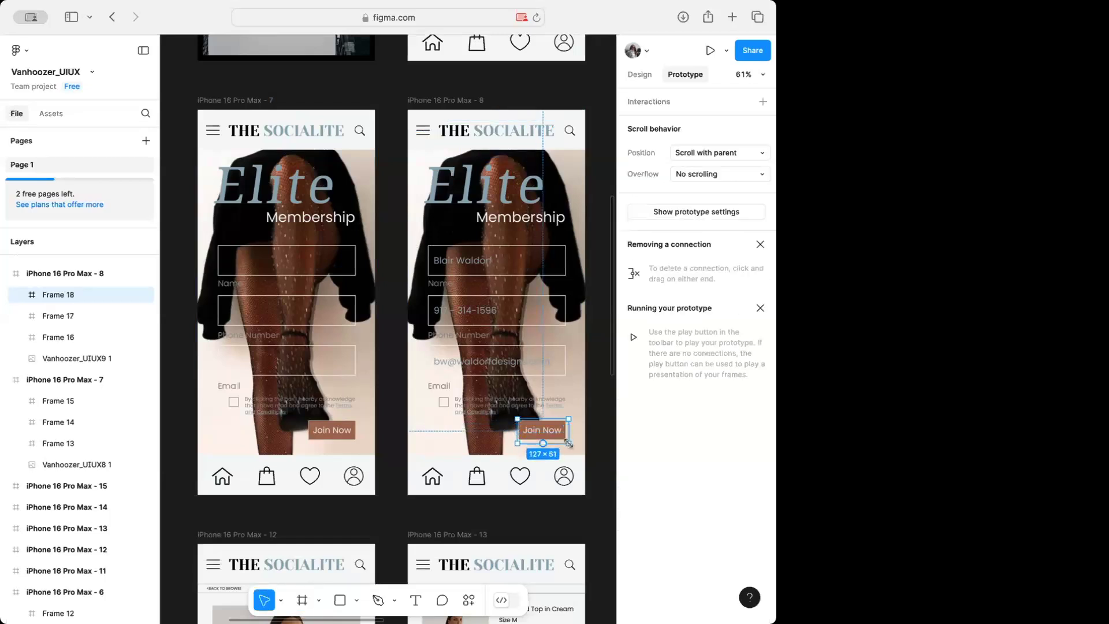
On iPhone 16 Pro Max - 9, draw frames over Continue Shopping (about 337 × 83), the hamburger icon (67 × 49) and THE SOCIALITE logo (288 × 51)
scroll(569, 443, "right", 5)
left_click(303, 600)
left_click_drag(335, 355, 468, 388)
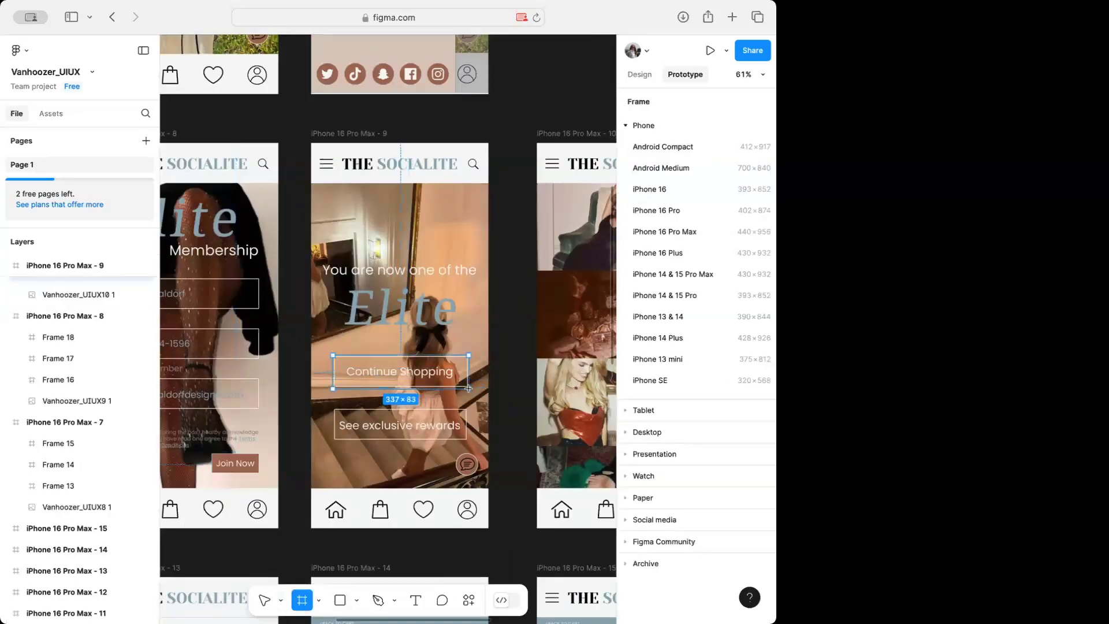
left_click(302, 600)
left_click_drag(312, 154, 337, 173)
left_click(309, 602)
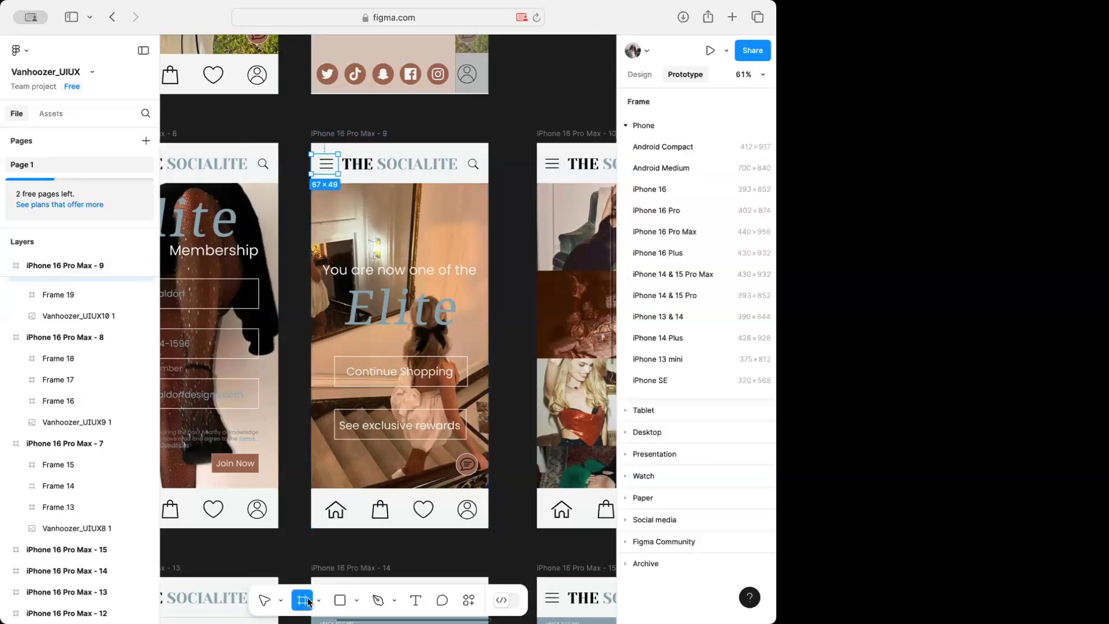
left_click_drag(343, 154, 459, 173)
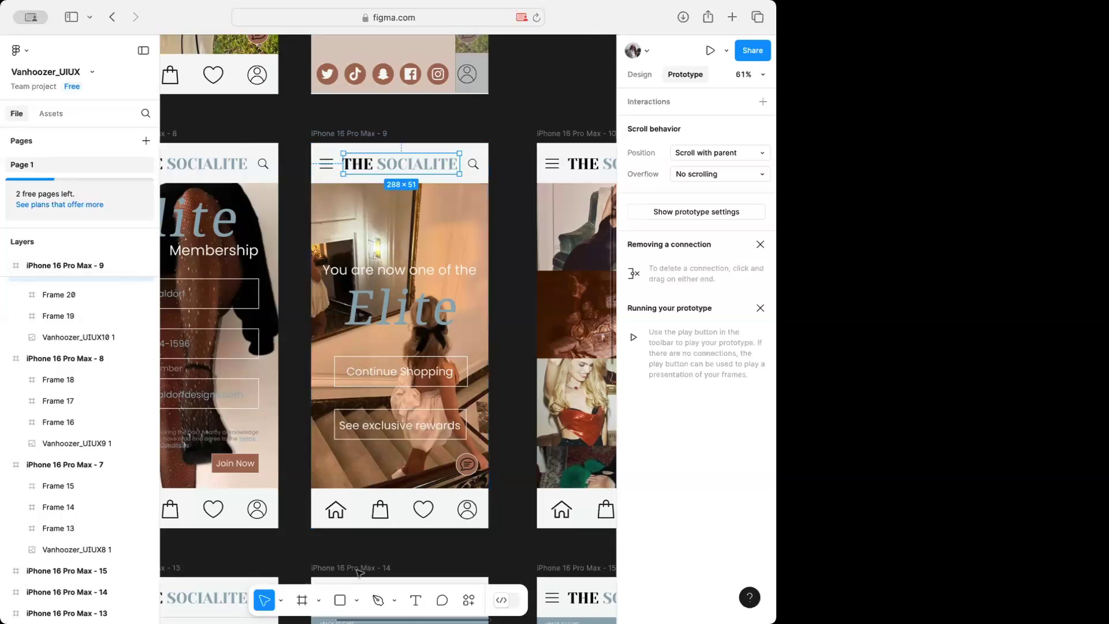
On iPhone 16 Pro Max - 10, draw frames over the hamburger icon (about 43 × 46) and THE SOCIALITE logo (about 308 × 46)
left_click(302, 600)
scroll(540, 305, "right", 5)
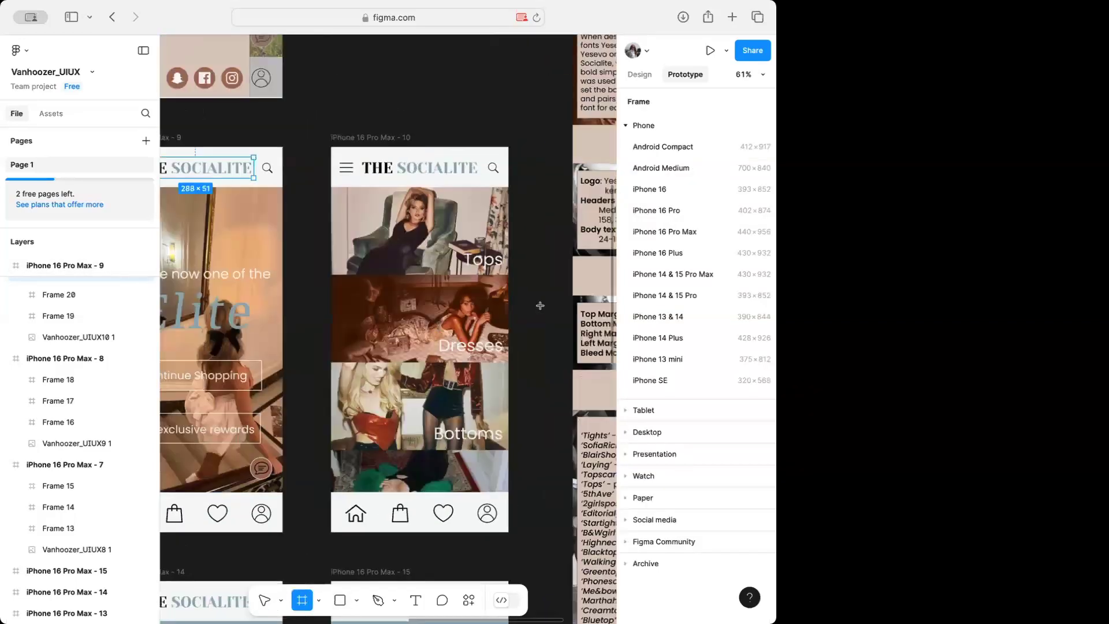
left_click_drag(306, 161, 326, 188)
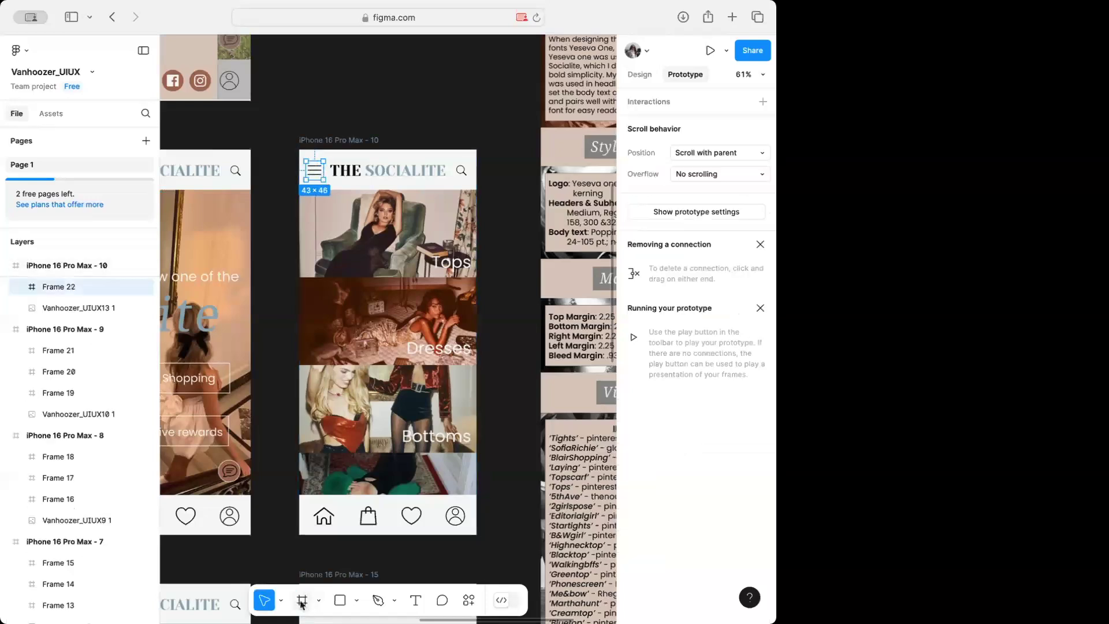
left_click(301, 602)
left_click_drag(329, 161, 453, 179)
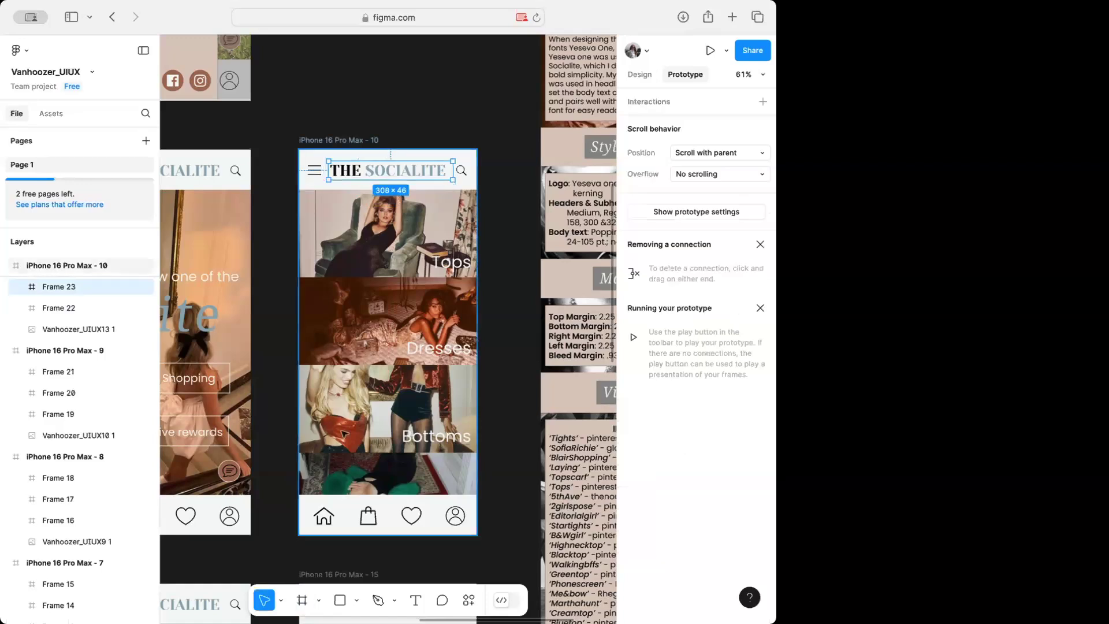
On iPhone 16 Pro Max - 10, draw a frame over the Tops label and enlarge it to 440 × 221 to cover the whole Tops image
left_click(302, 600)
left_click_drag(416, 239, 477, 279)
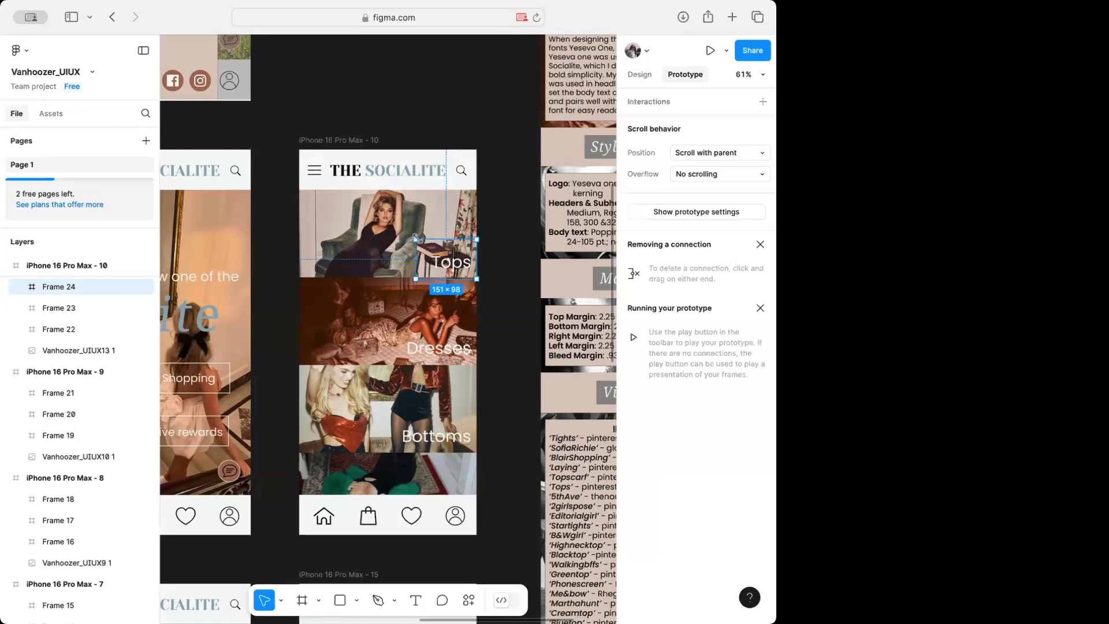
left_click_drag(416, 239, 316, 205)
left_click_drag(305, 186, 299, 190)
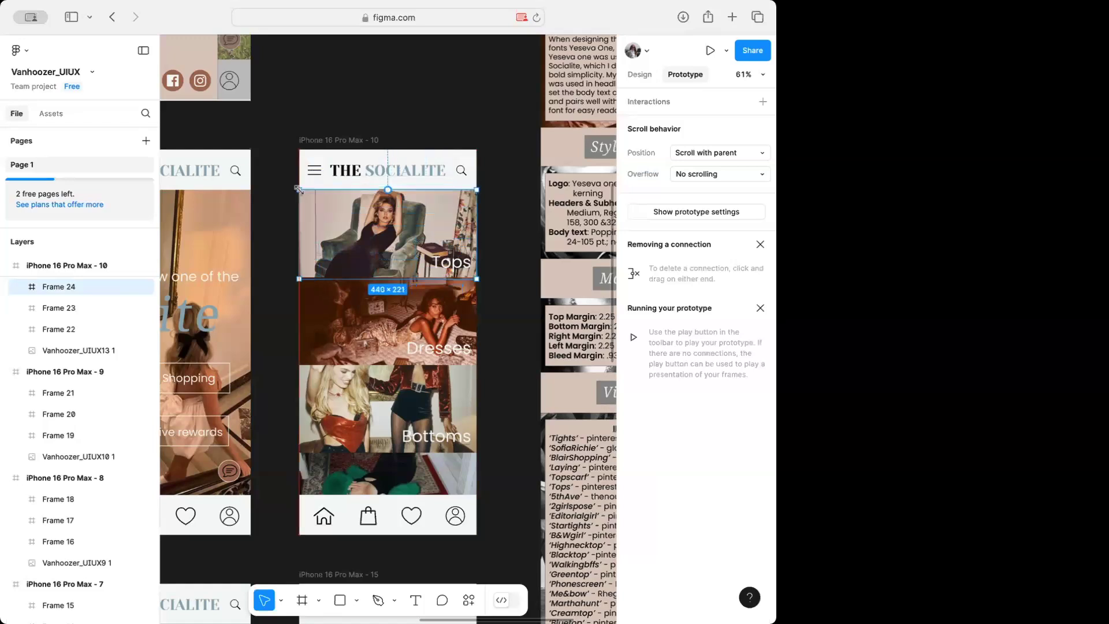
On iPhone 16 Pro Max - 11, draw frames over the Archibald Cream Top product (about 178 × 267), the hamburger icon (47 × 52) and the logo (289 × 52)
scroll(277, 445, "down", 10)
scroll(275, 448, "left", 5)
scroll(276, 448, "down", 3)
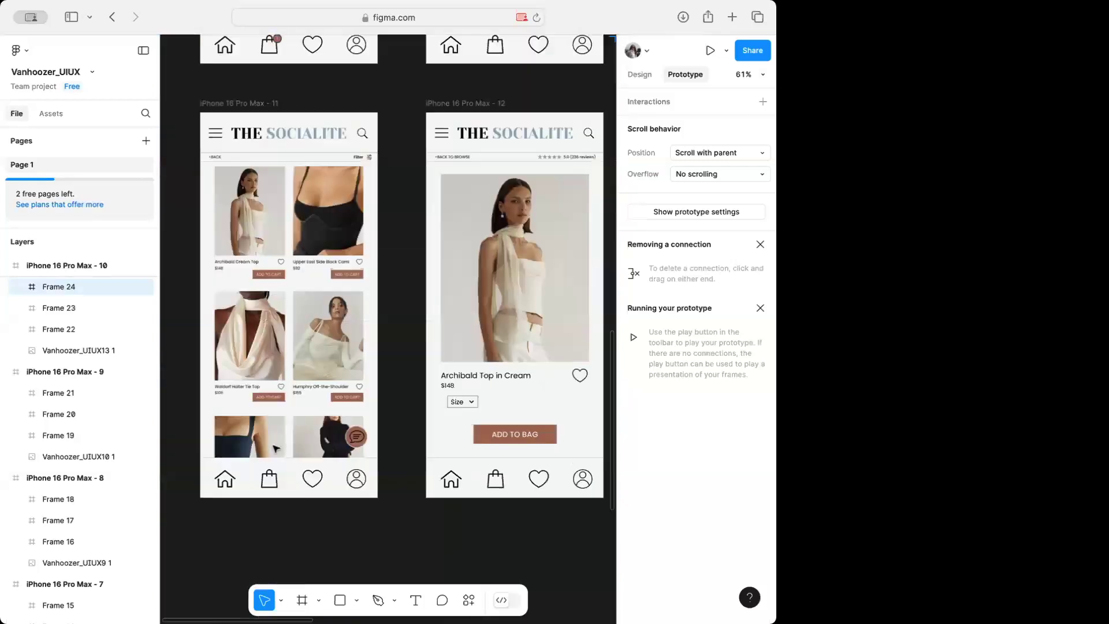
left_click(301, 600)
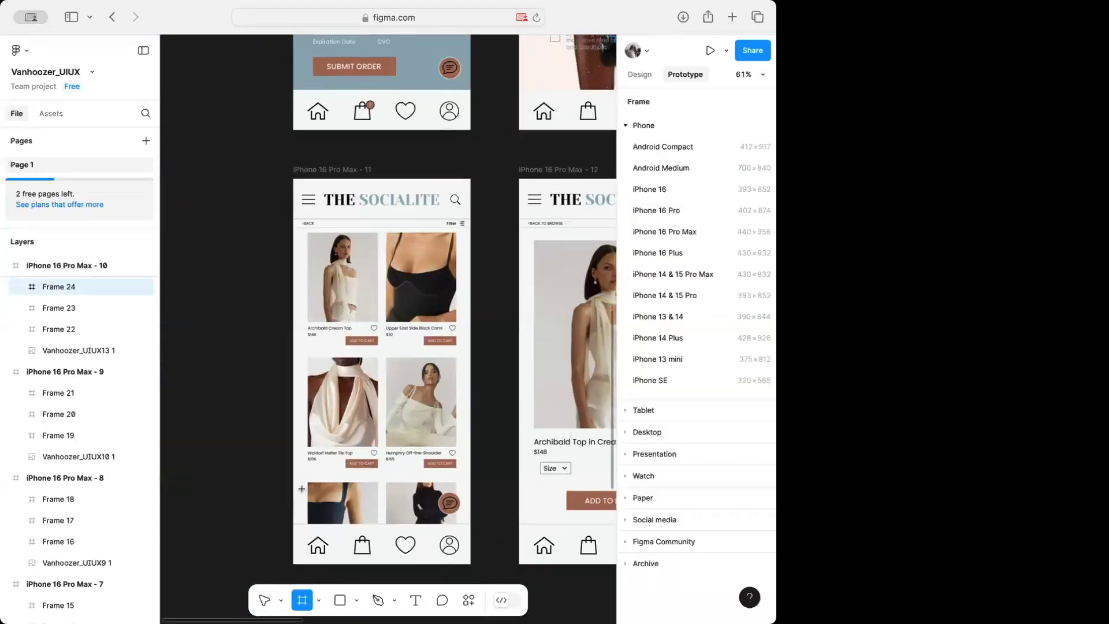
left_click_drag(306, 227, 378, 335)
left_click(298, 600)
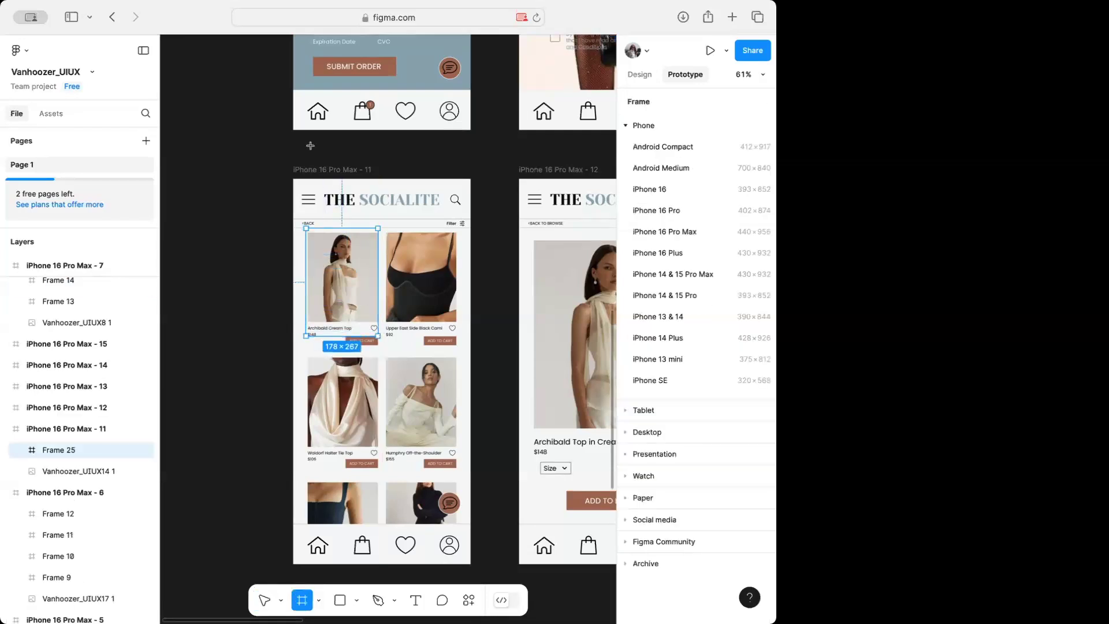
left_click_drag(297, 187, 321, 213)
left_click(302, 600)
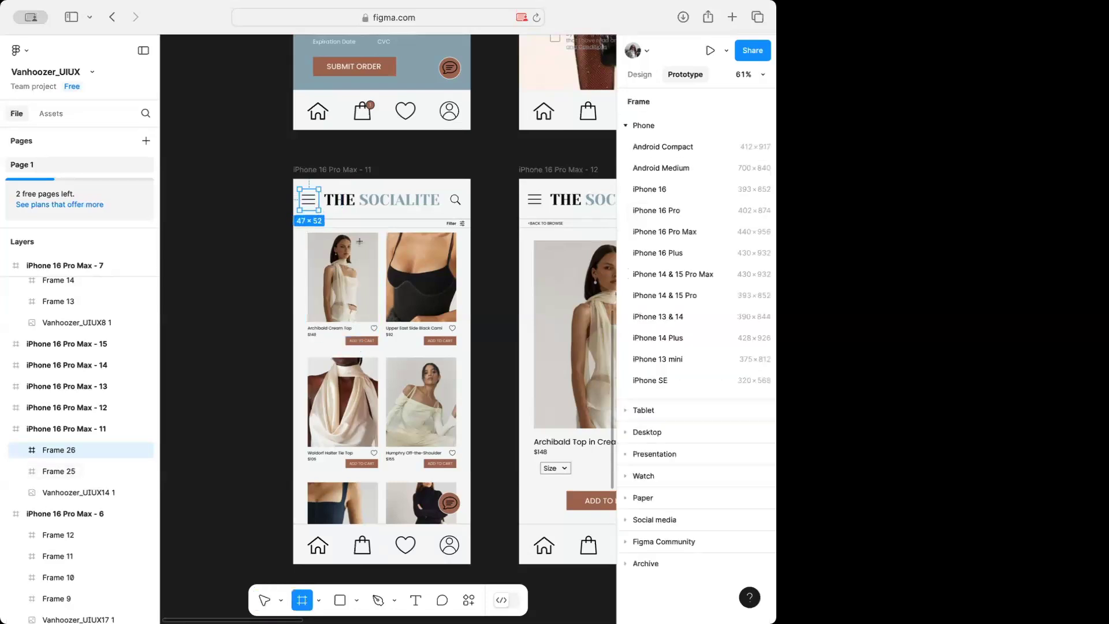
left_click_drag(324, 189, 441, 211)
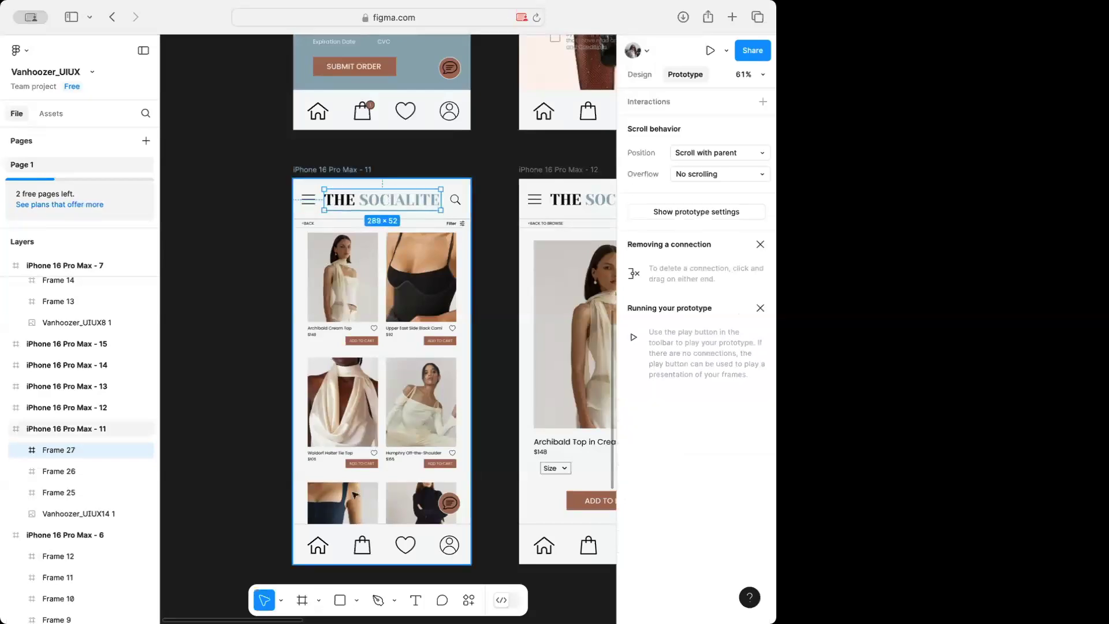
On iPhone 16 Pro Max - 12, draw frames over the hamburger icon, ADD TO BAG (about 228 × 44) and THE SOCIALITE logo (about 293 × 52)
left_click(302, 600)
scroll(488, 468, "right", 5)
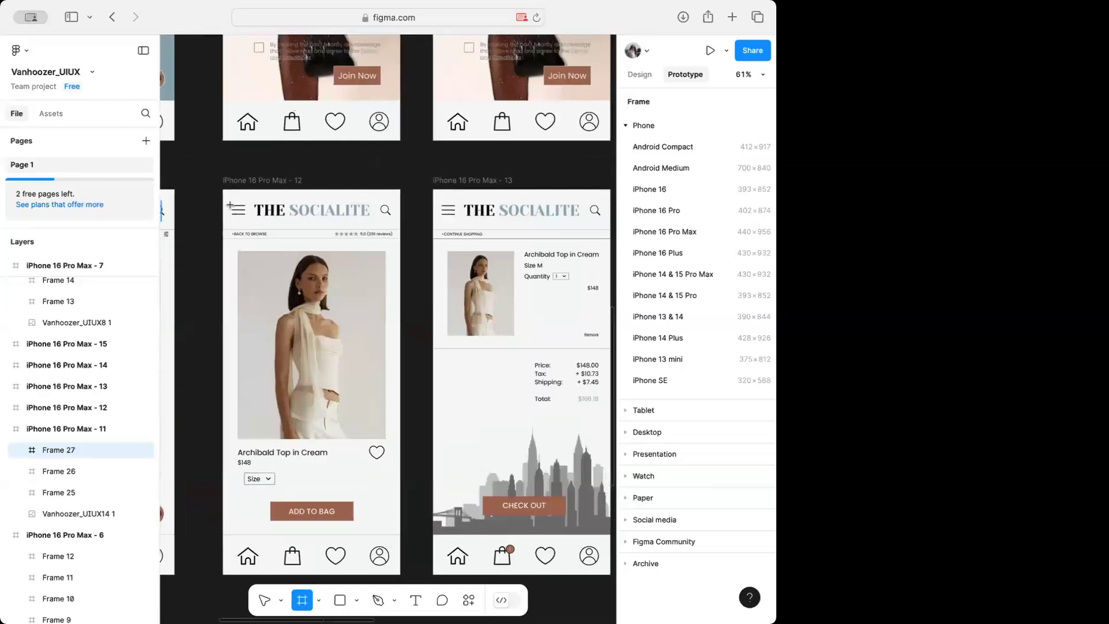
left_click_drag(227, 200, 250, 221)
left_click(302, 600)
left_click_drag(266, 501, 358, 520)
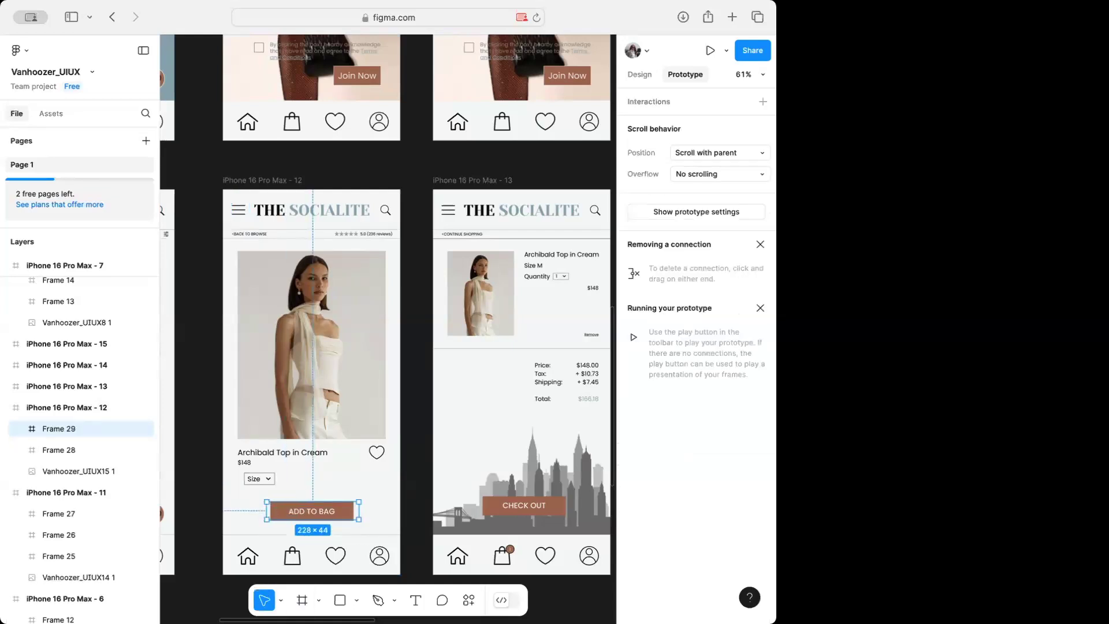
left_click(306, 603)
left_click_drag(251, 200, 370, 221)
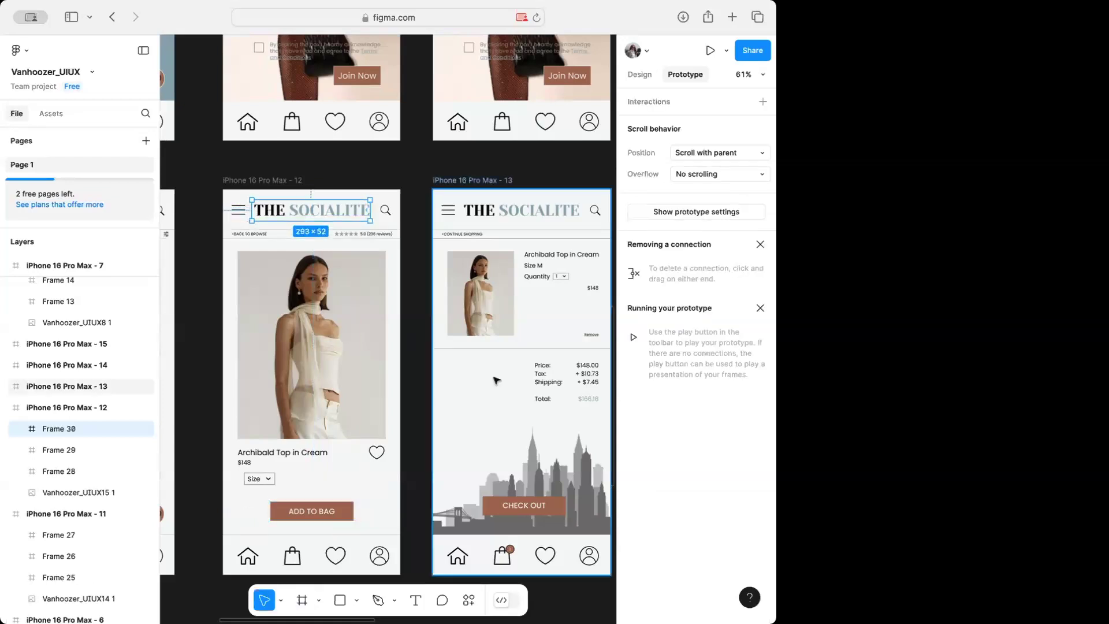
On iPhone 16 Pro Max - 13, draw a frame of about 216 × 61 over CHECK OUT
scroll(496, 380, "right", 5)
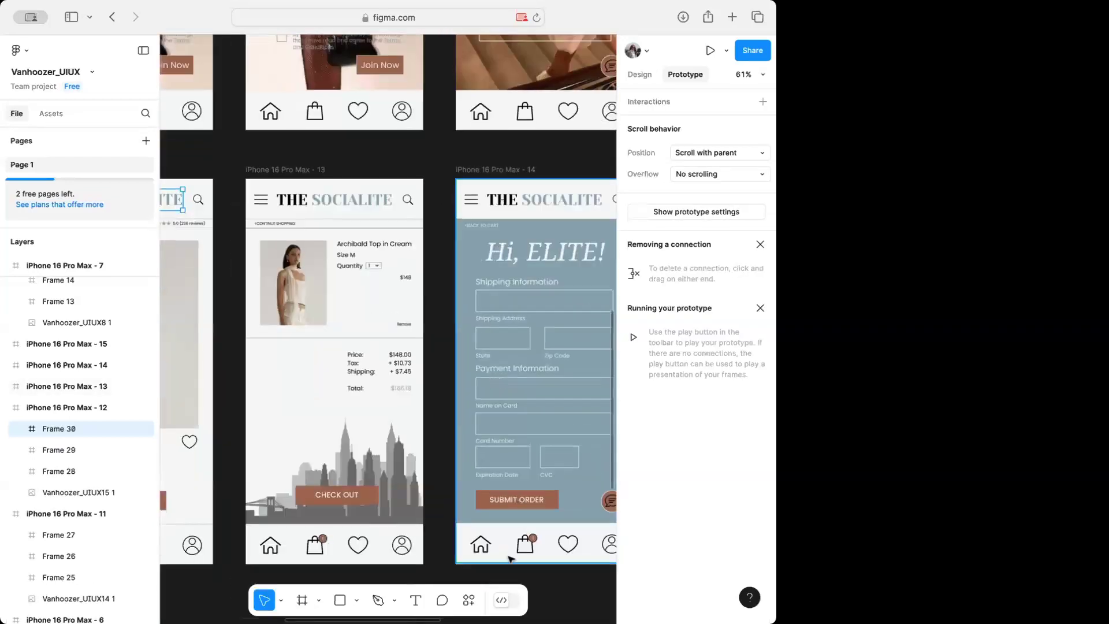
left_click(301, 605)
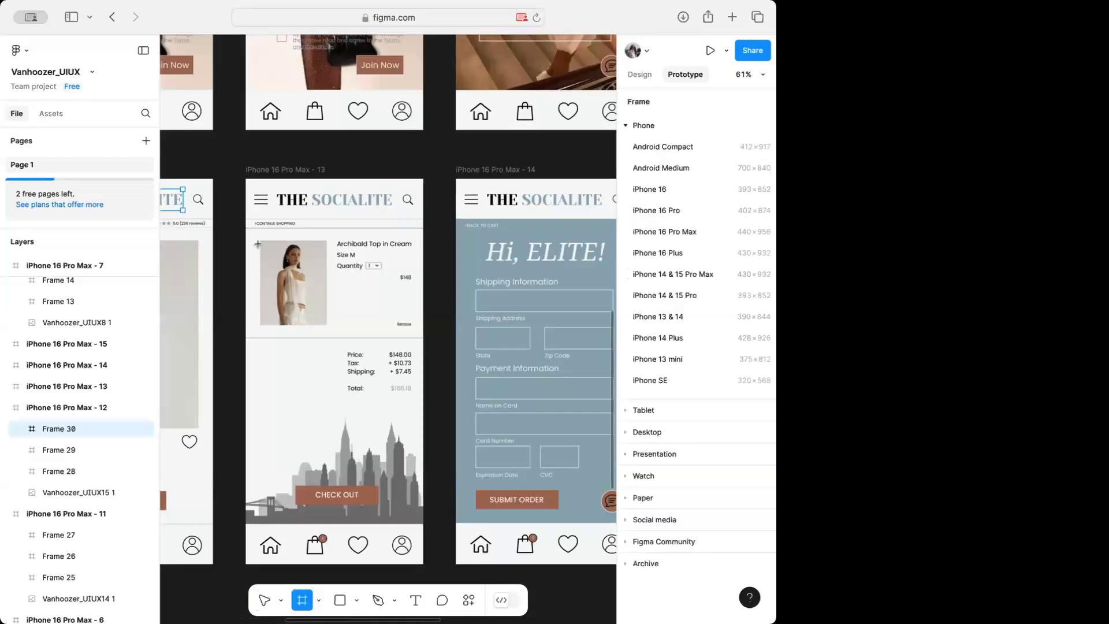
left_click_drag(296, 482, 383, 507)
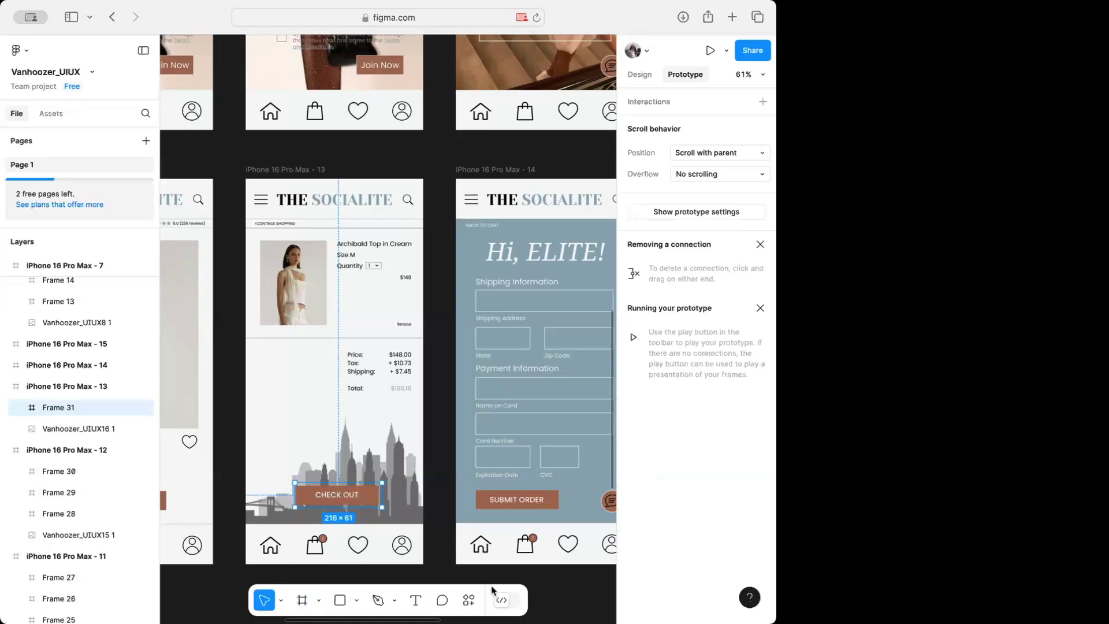
On iPhone 16 Pro Max - 14, draw frames over the hamburger icon (about 40 × 39), the logo (288 × 57) and the Shipping Address field (343 × 64)
left_click(301, 601)
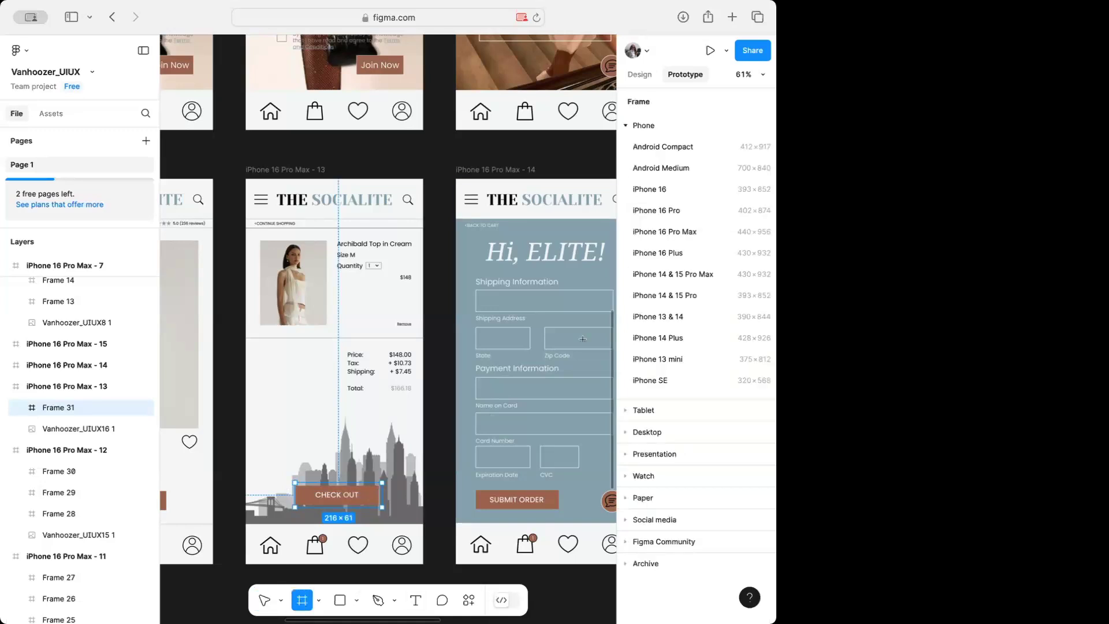
scroll(583, 339, "right", 5)
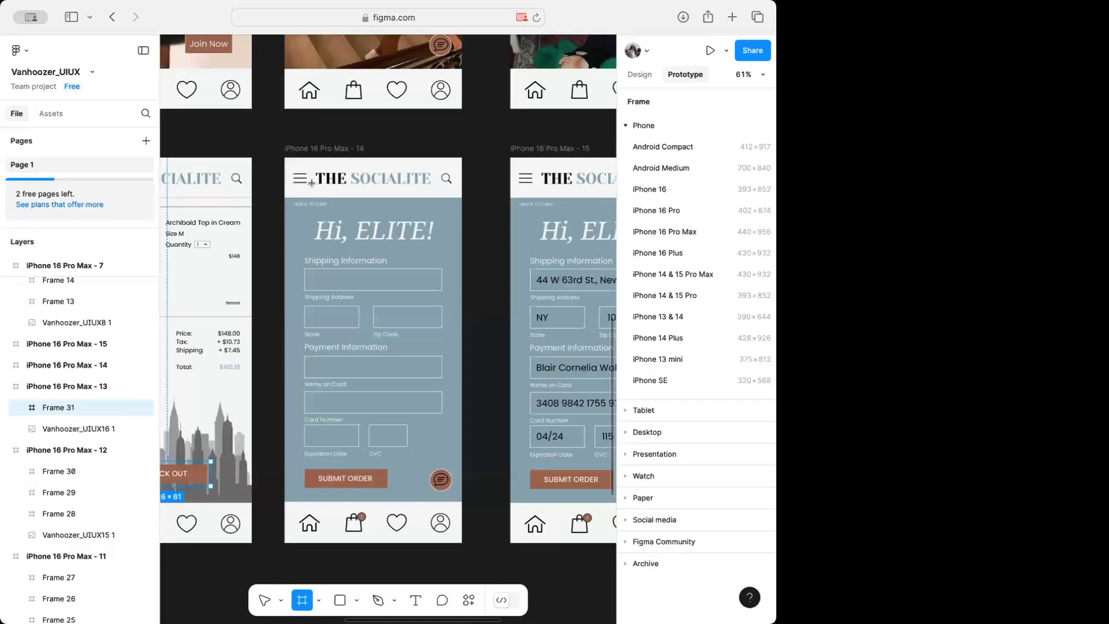
left_click_drag(290, 168, 311, 188)
left_click(303, 606)
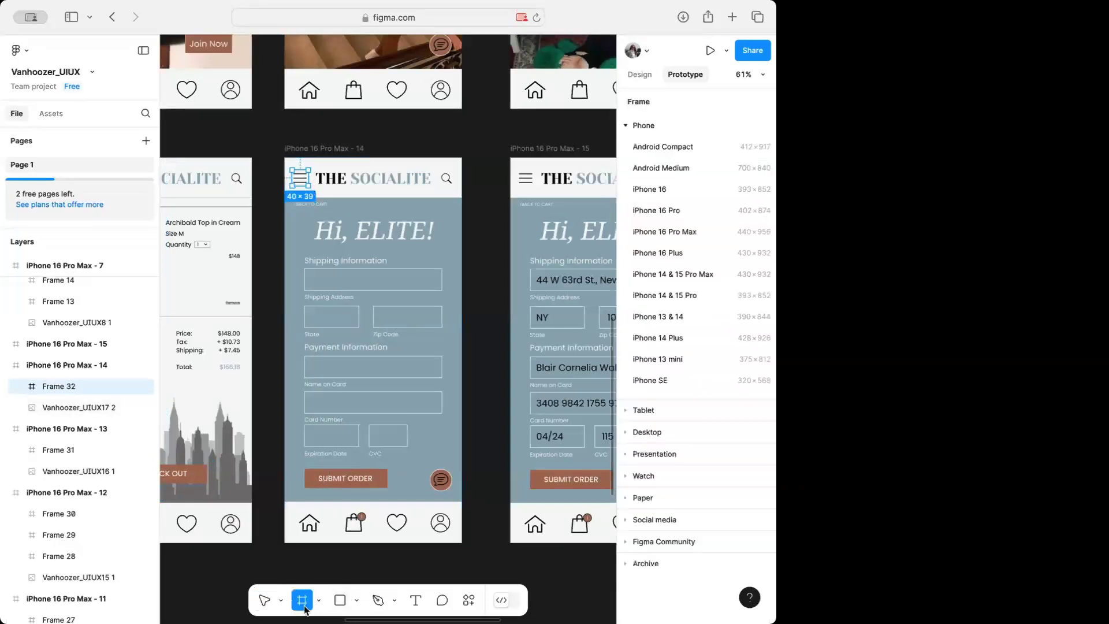
left_click_drag(315, 167, 432, 191)
left_click(302, 602)
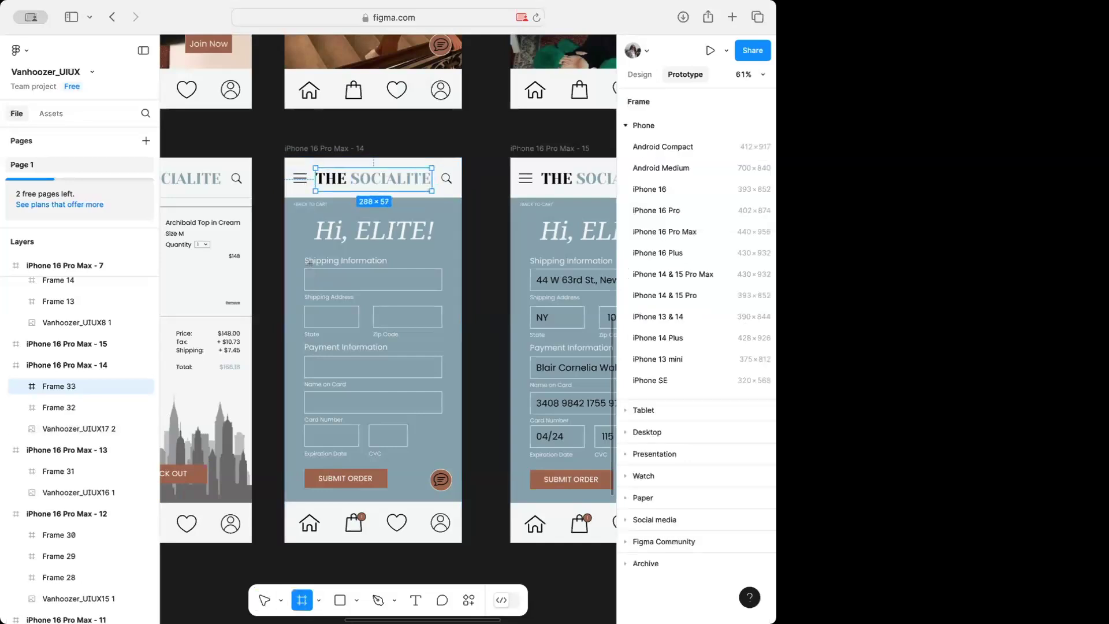
left_click_drag(303, 266, 442, 293)
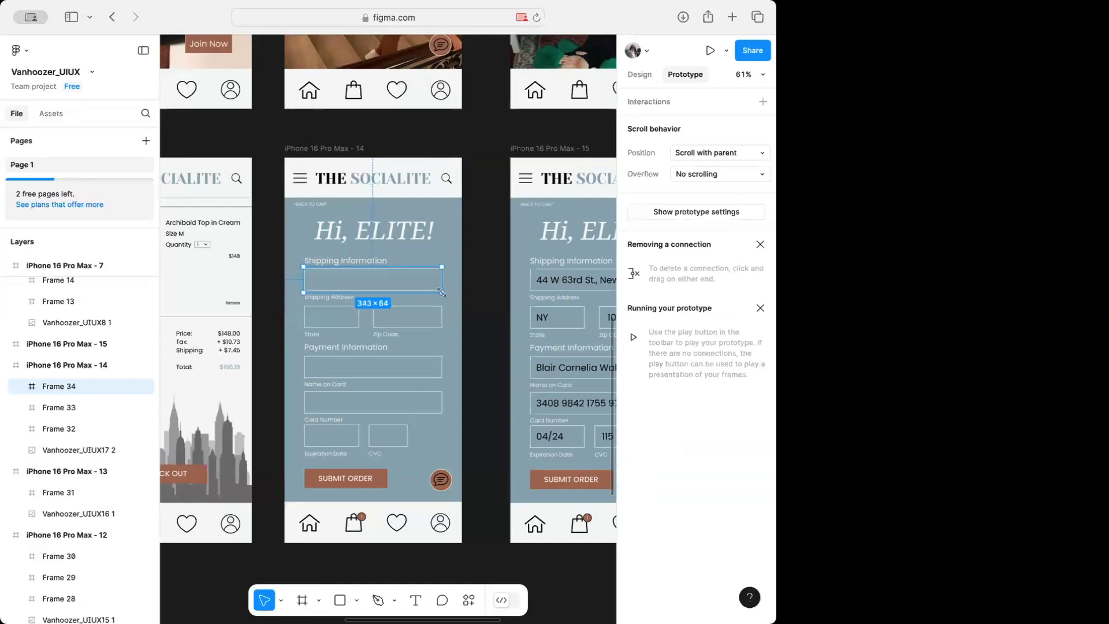
On iPhone 16 Pro Max - 15, draw frames over the hamburger icon (about 41 × 45), THE SOCIALITE logo (about 303 × 62) and SUBMIT ORDER
left_click(302, 602)
scroll(539, 346, "right", 5)
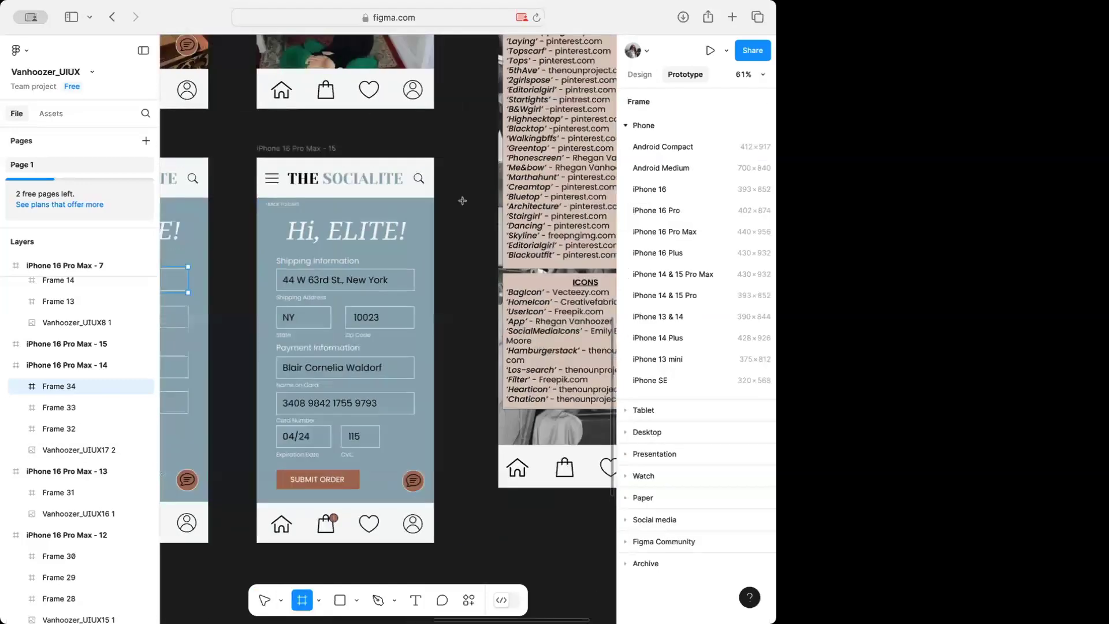
left_click_drag(263, 168, 283, 190)
left_click(302, 601)
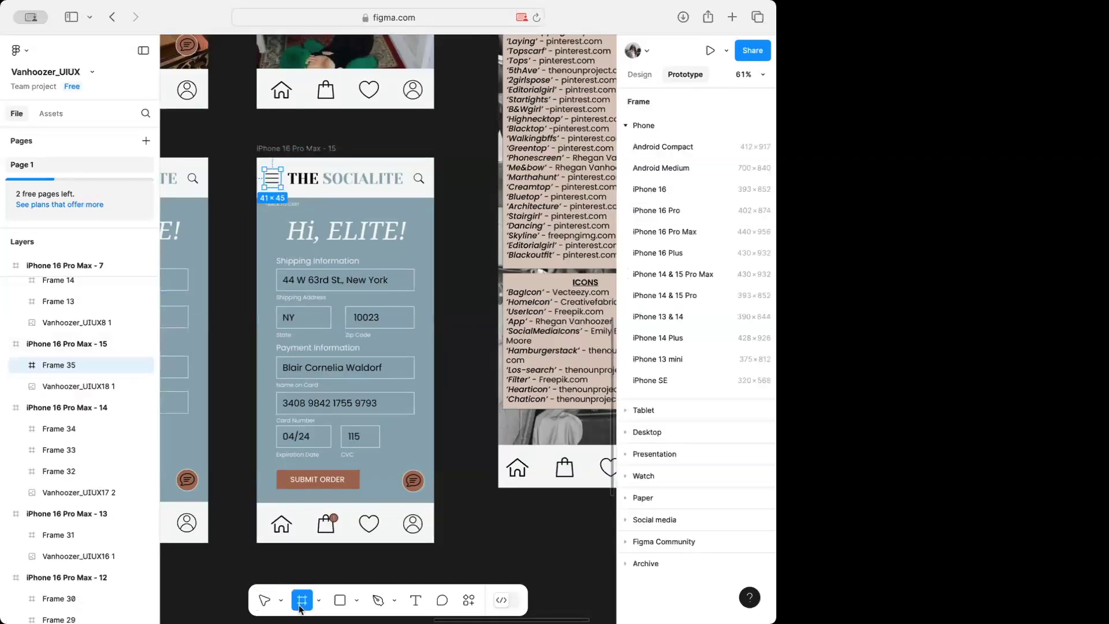
left_click_drag(286, 168, 408, 192)
left_click(301, 601)
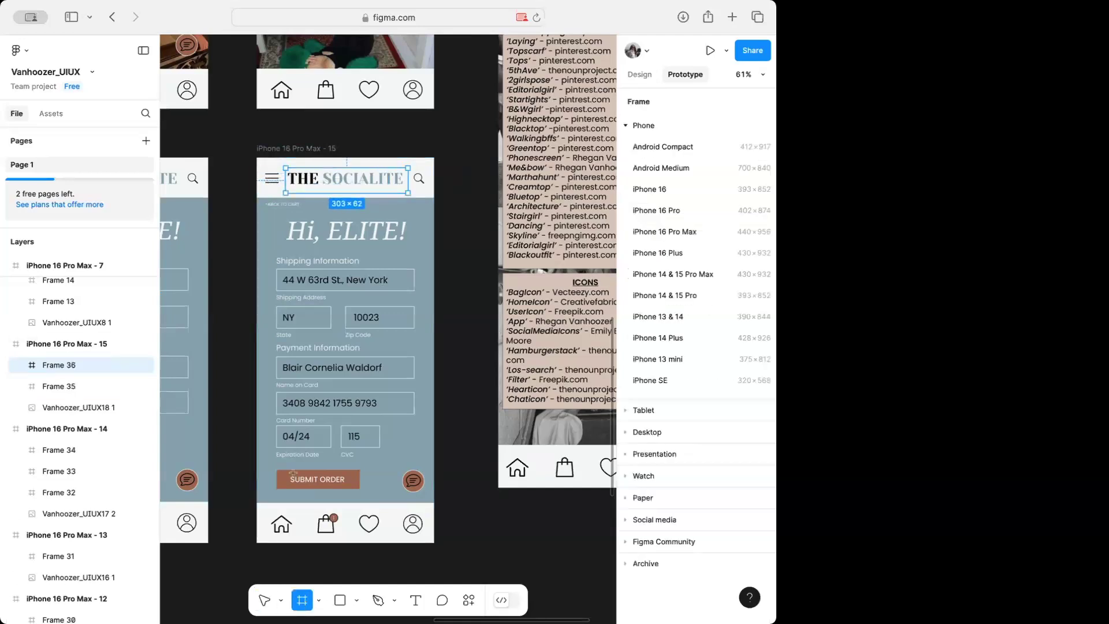
left_click_drag(273, 466, 365, 491)
On iPhone 16 Pro Max - 16, draw a frame over the hamburger icon and one of about 290 × 50 over THE SOCIALITE logo
scroll(288, 491, "down", 15)
scroll(288, 492, "left", 5)
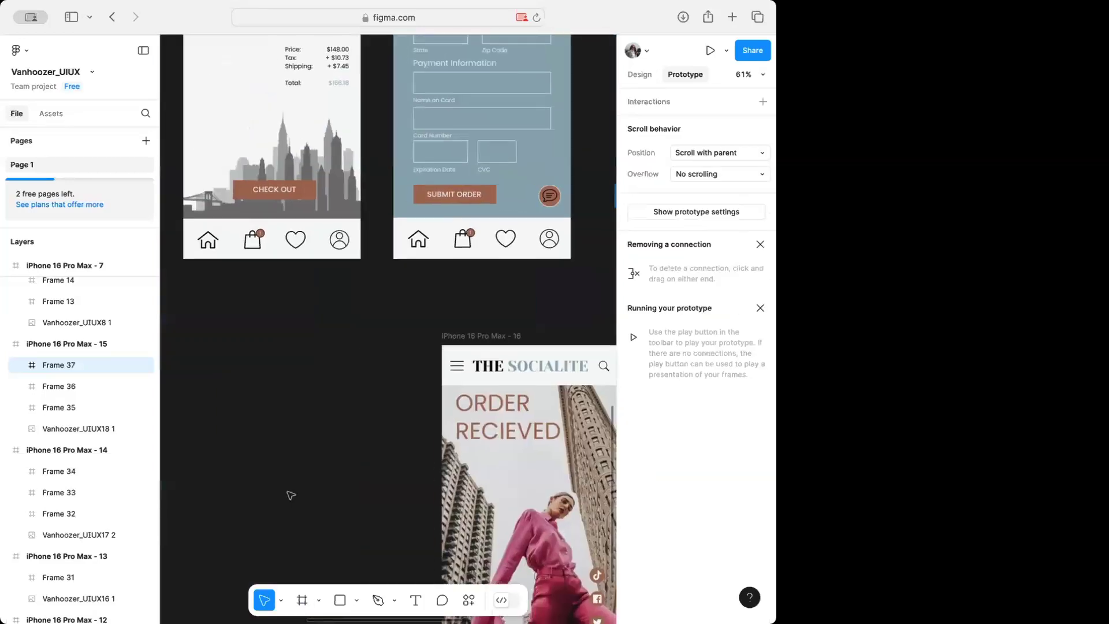
left_click(305, 606)
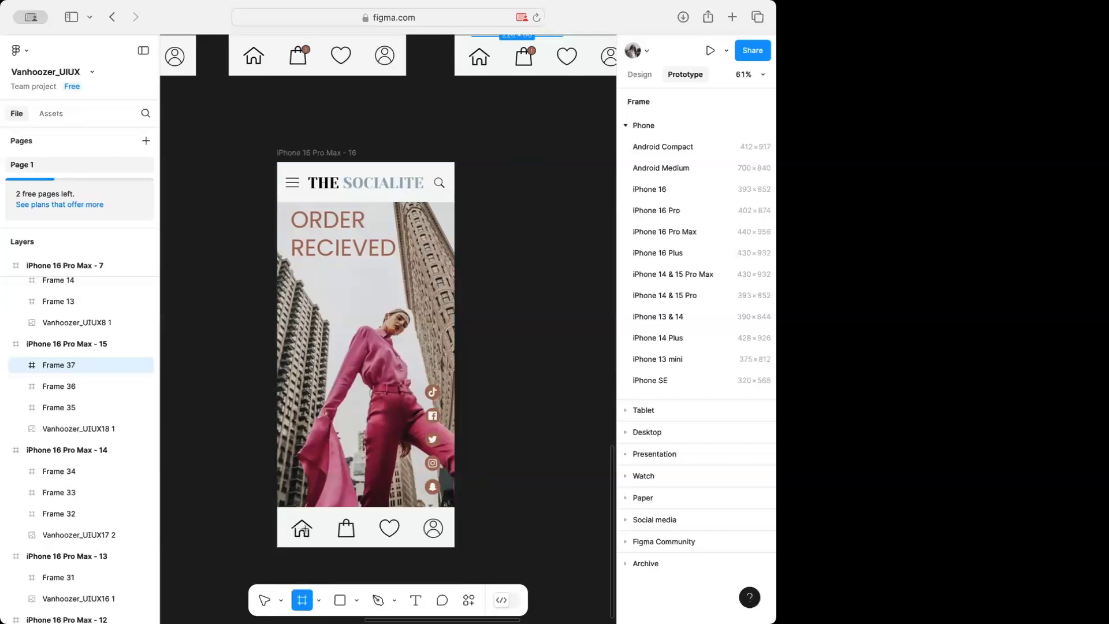
left_click_drag(283, 174, 304, 198)
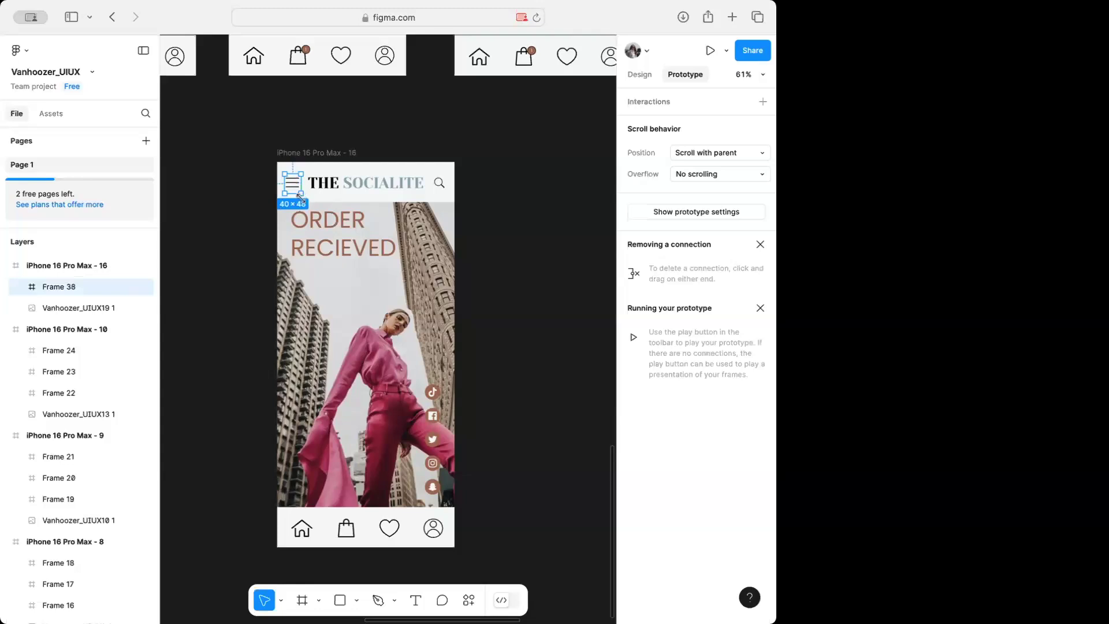
left_click(305, 601)
left_click_drag(307, 174, 425, 194)
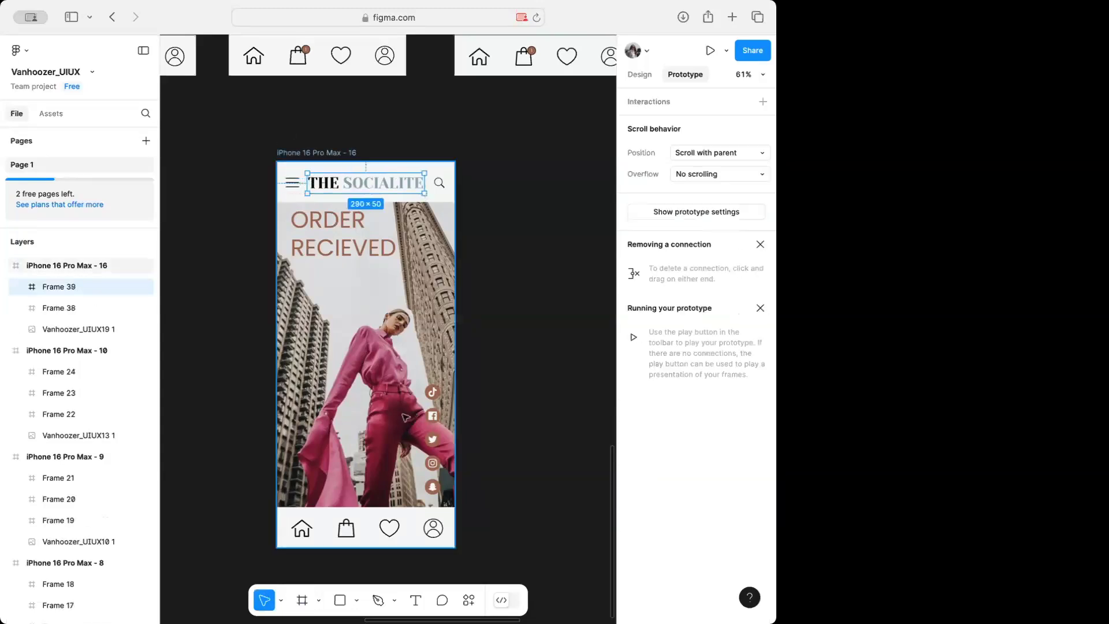
On iPhone 16 Pro Max - 13, draw frames over the hamburger icon (about 46 × 43), the logo (about 289 × 44) and CHECK OUT (about 218 × 55)
scroll(404, 417, "up", 10)
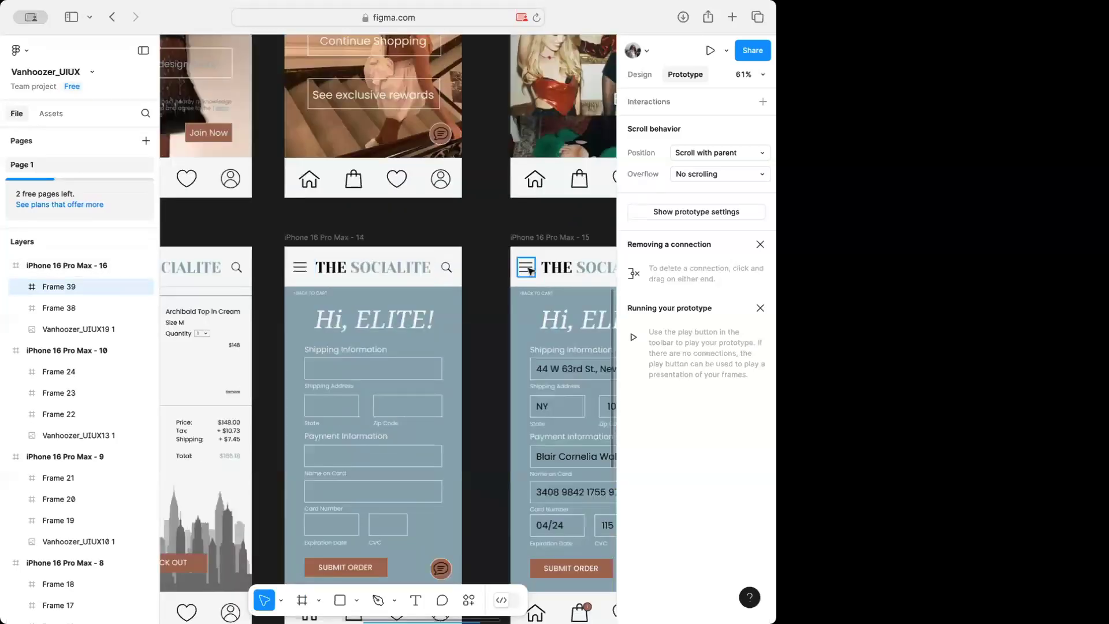
scroll(430, 428, "left", 5)
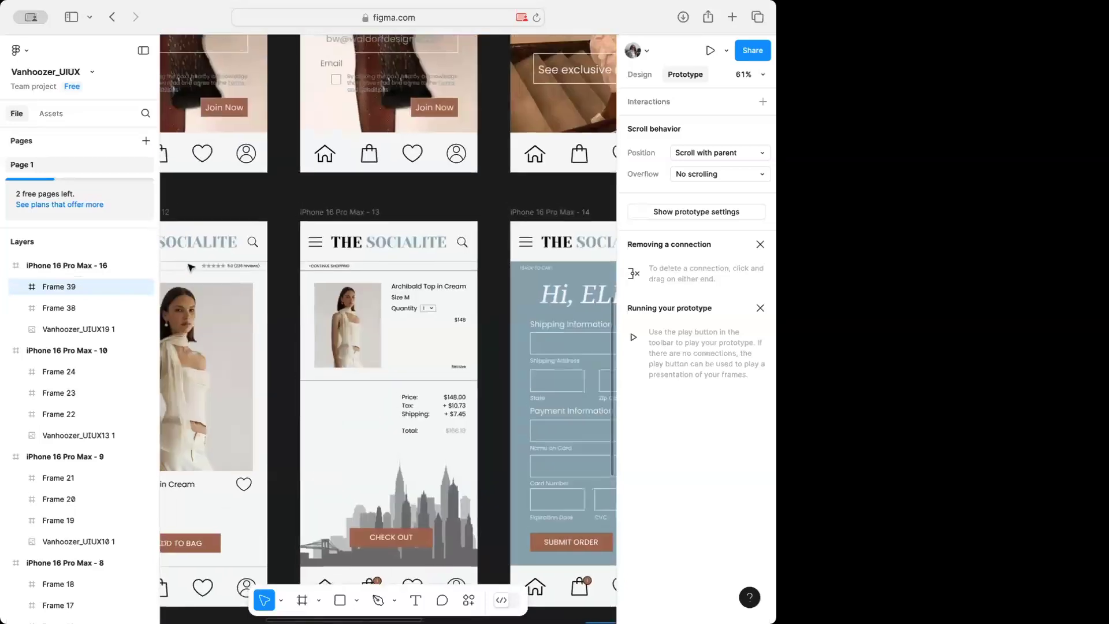
left_click(301, 601)
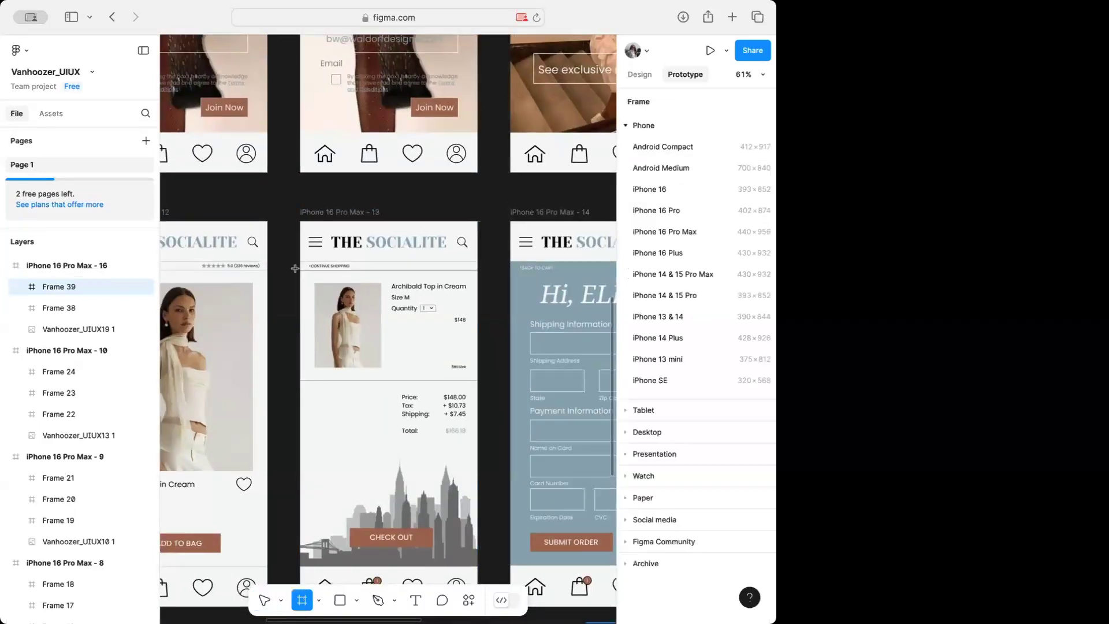
left_click_drag(306, 234, 328, 254)
left_click(302, 601)
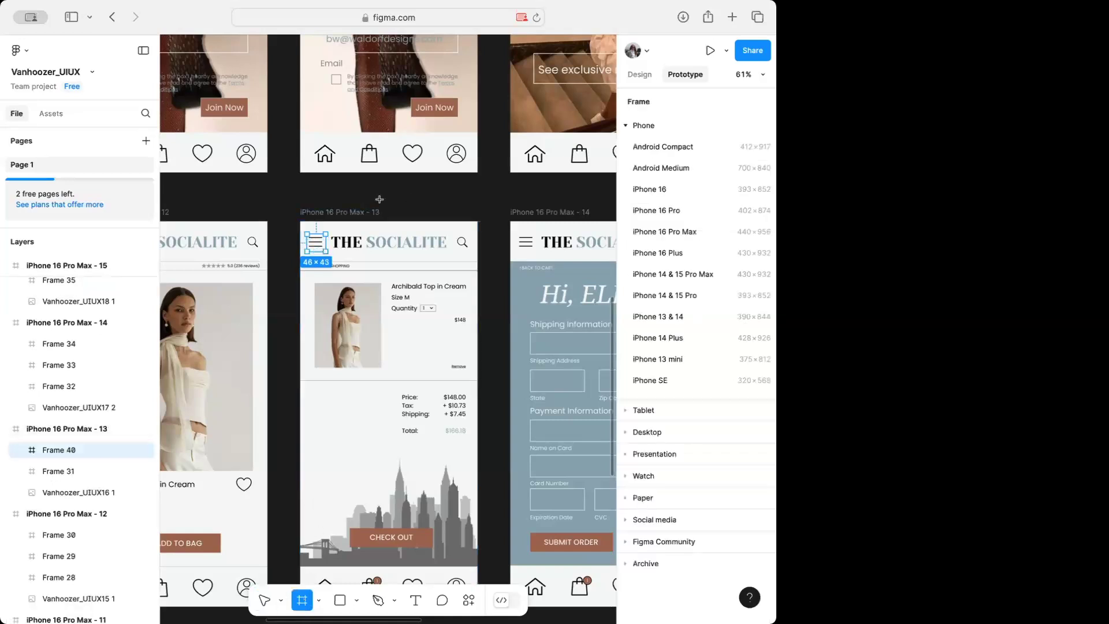
left_click_drag(330, 233, 447, 253)
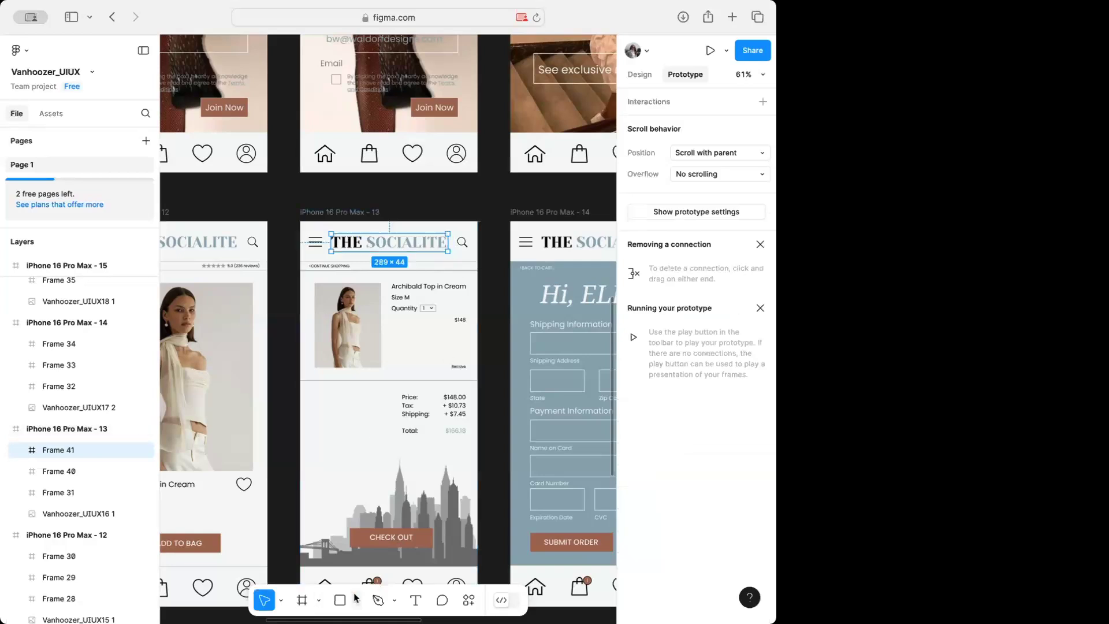
left_click(302, 599)
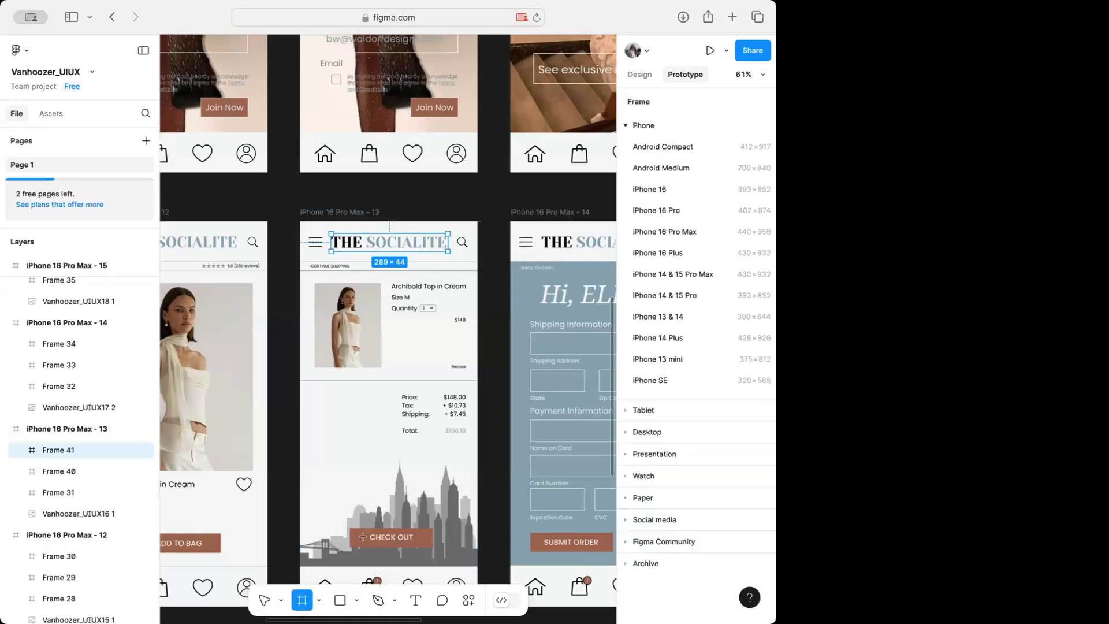
left_click_drag(348, 528, 437, 549)
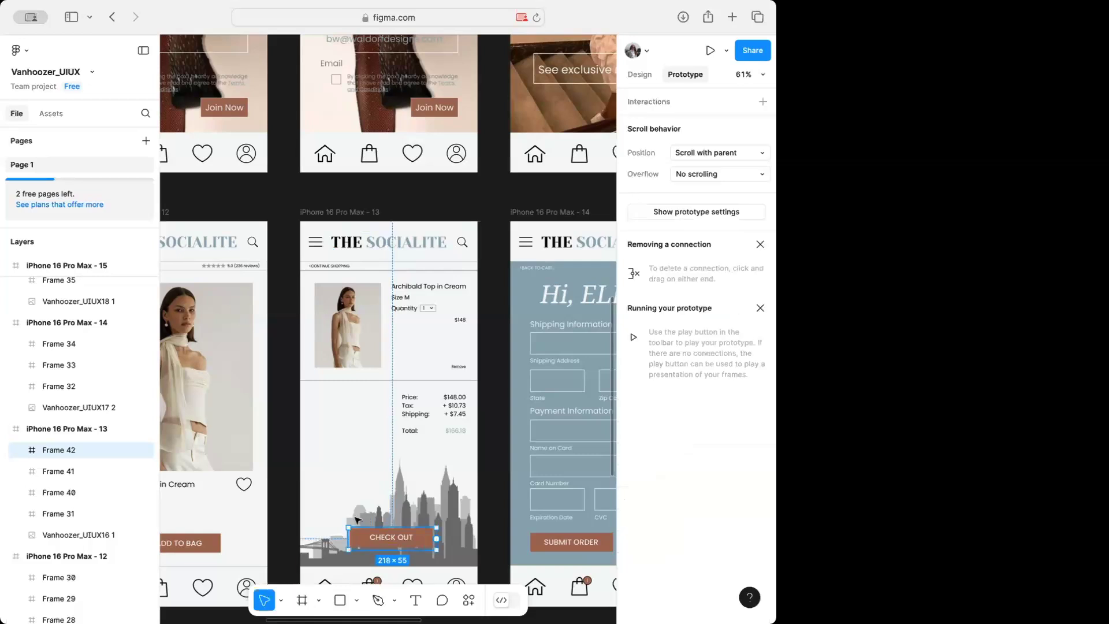
Link the hamburger icon frame on home screen primary to home hidden nav with an on-tap, instant Navigate to interaction
scroll(276, 502, "right", 5)
scroll(271, 497, "left", 8)
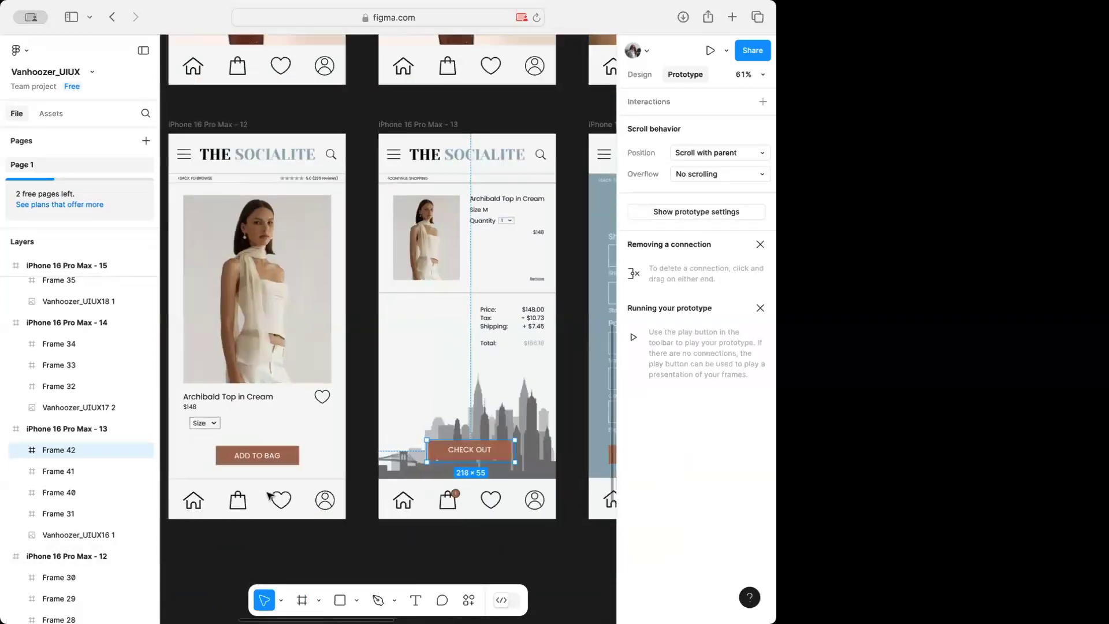
scroll(268, 492, "up", 6)
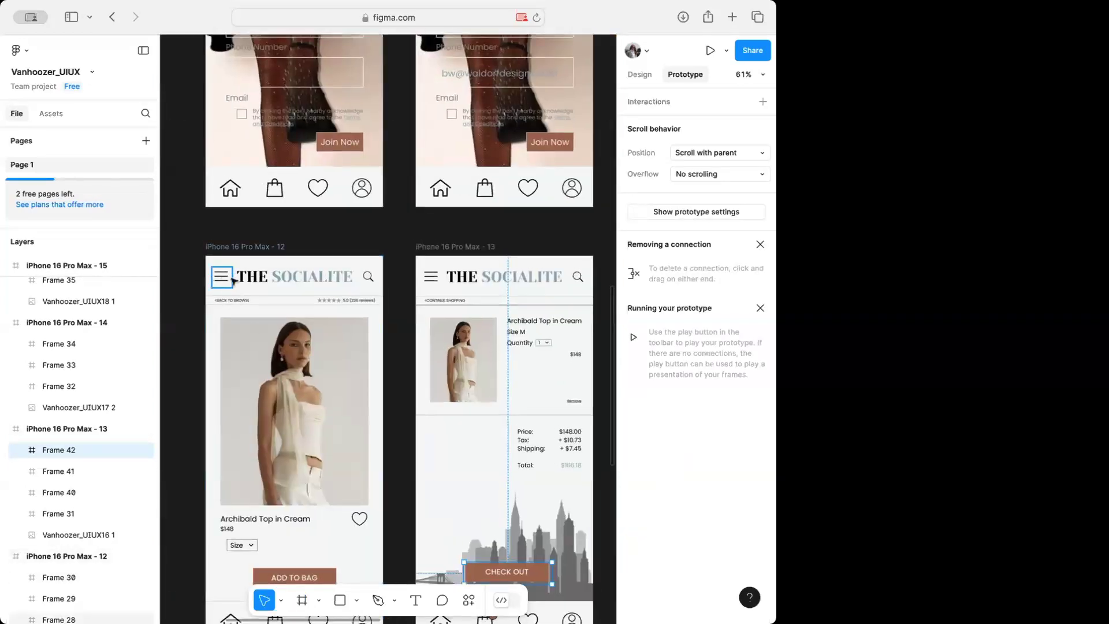
scroll(491, 126, "right", 3)
scroll(491, 126, "up", 15)
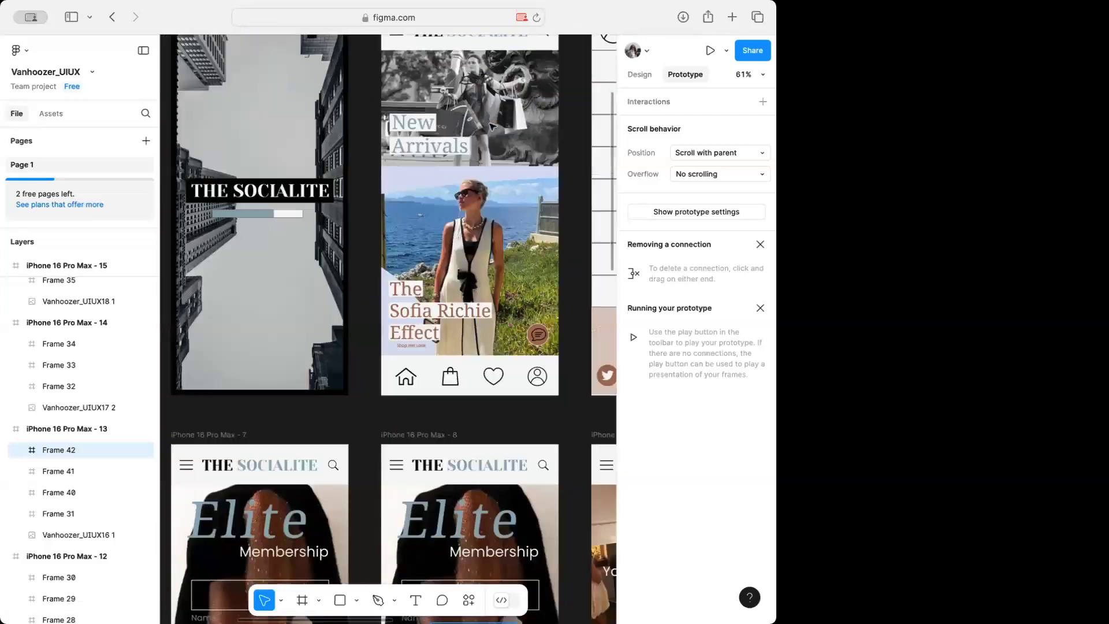
scroll(492, 126, "up", 6)
scroll(491, 125, "right", 4)
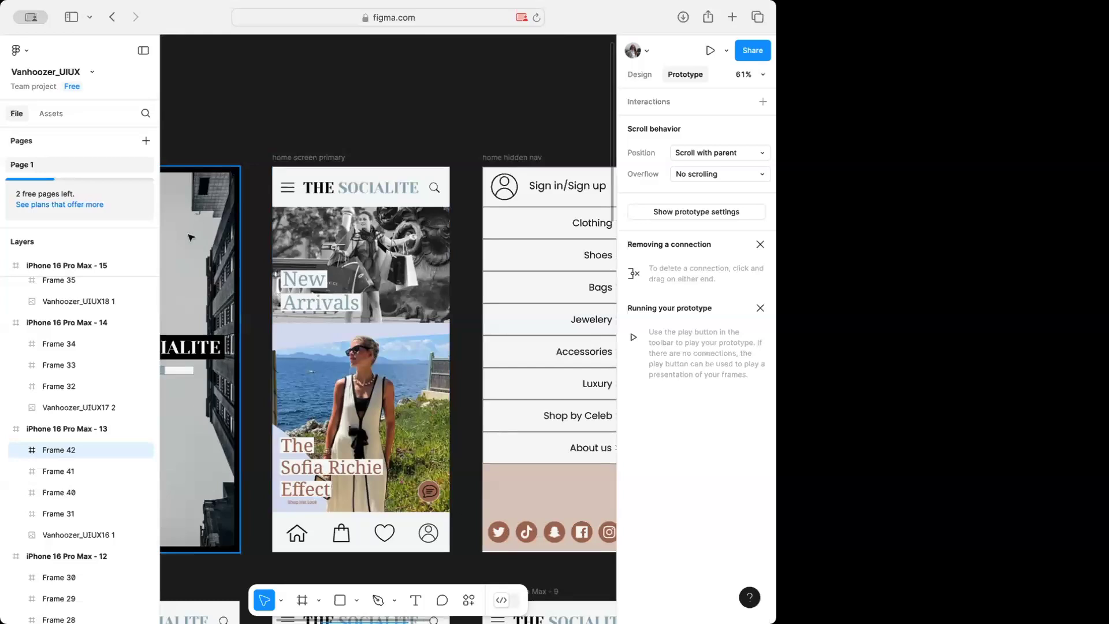
left_click(219, 365)
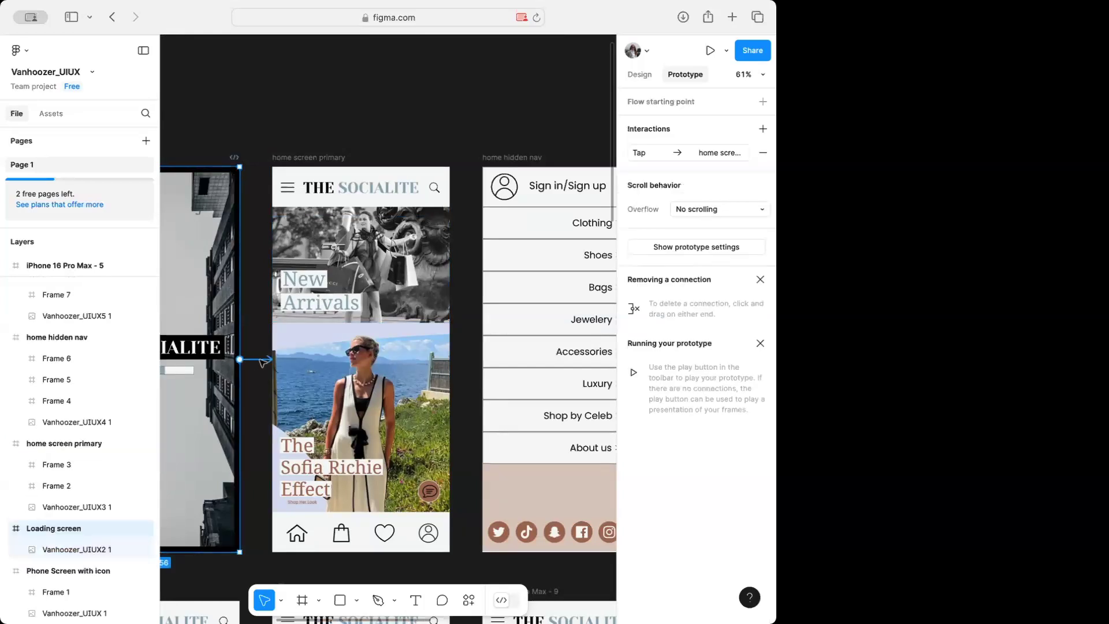
left_click(292, 188)
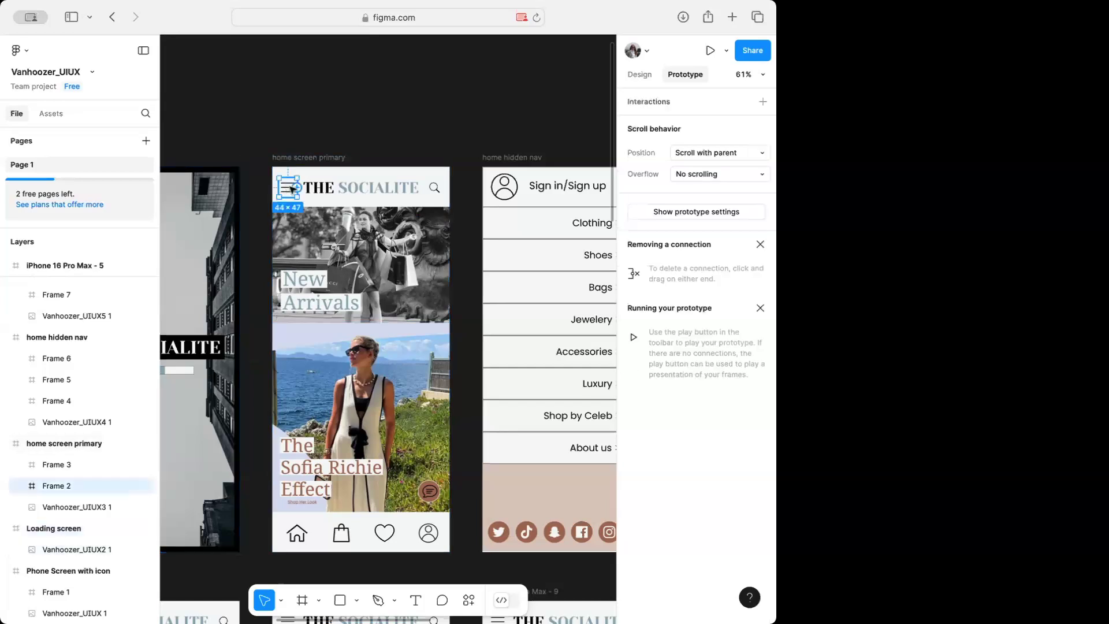
left_click_drag(298, 189, 489, 251)
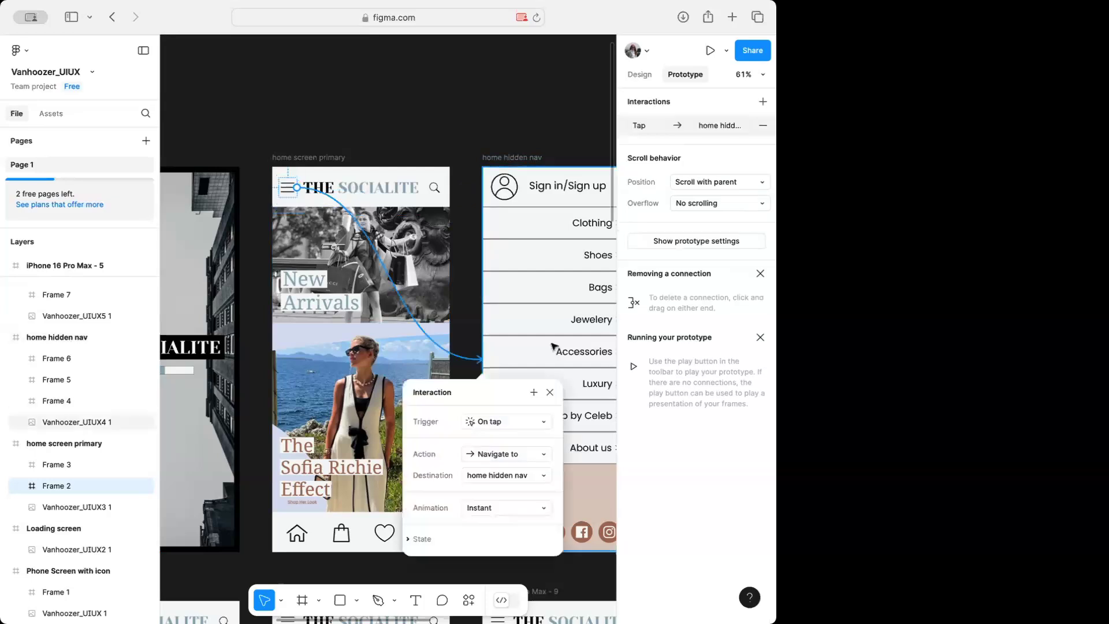
left_click(552, 393)
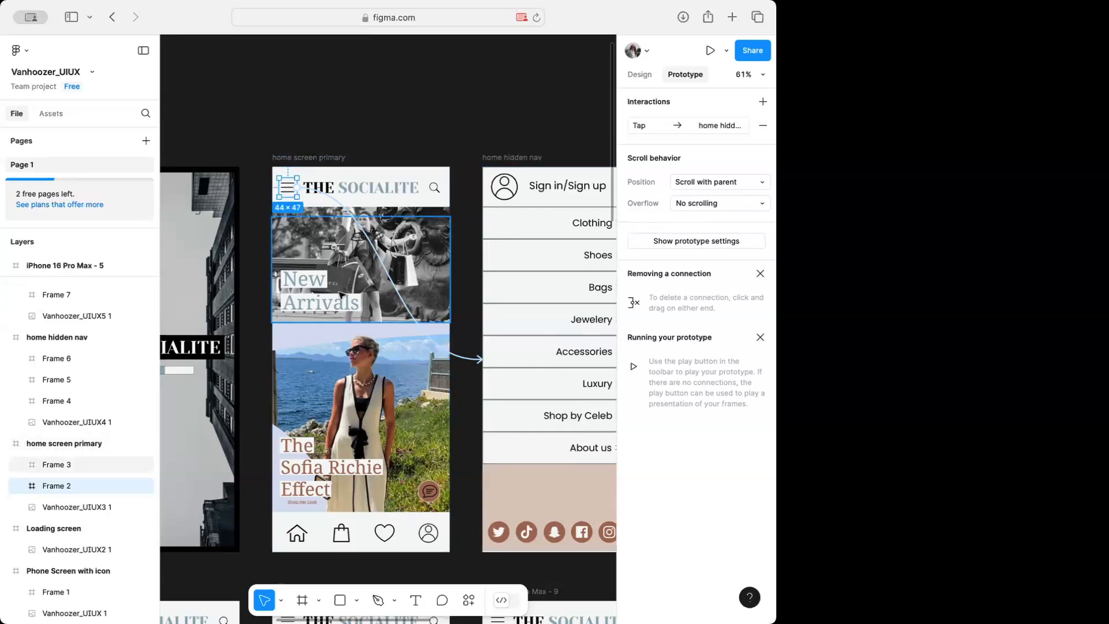
Link the Sign in/Sign up frame on home hidden nav to iPhone 16 Pro Max - 7 on tap, with the Slide in animation
scroll(343, 298, "right", 10)
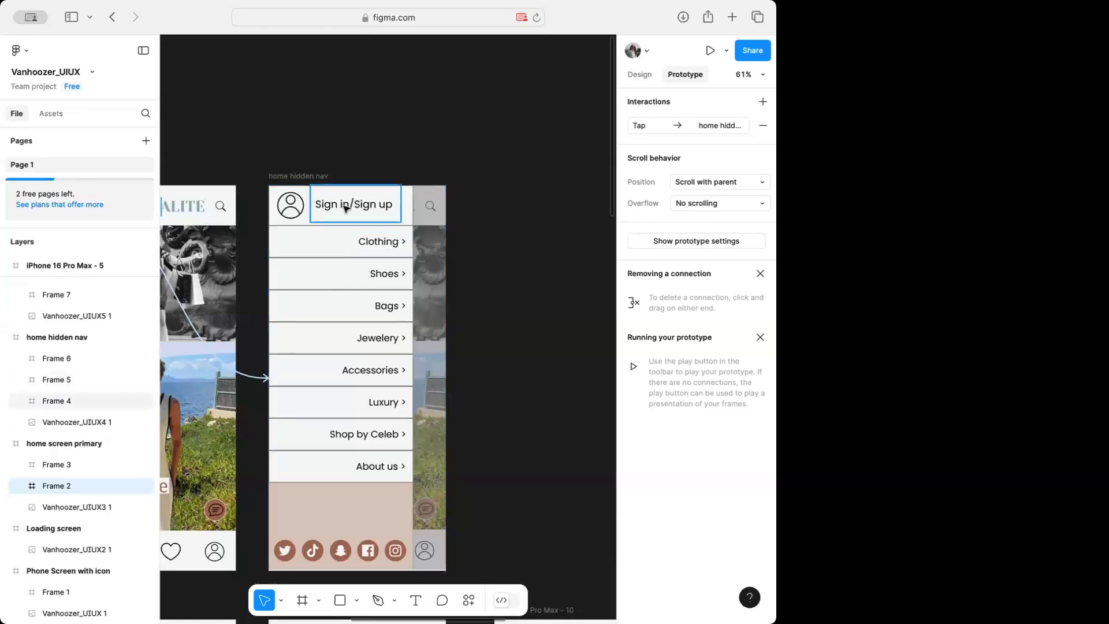
scroll(344, 208, "down", 10)
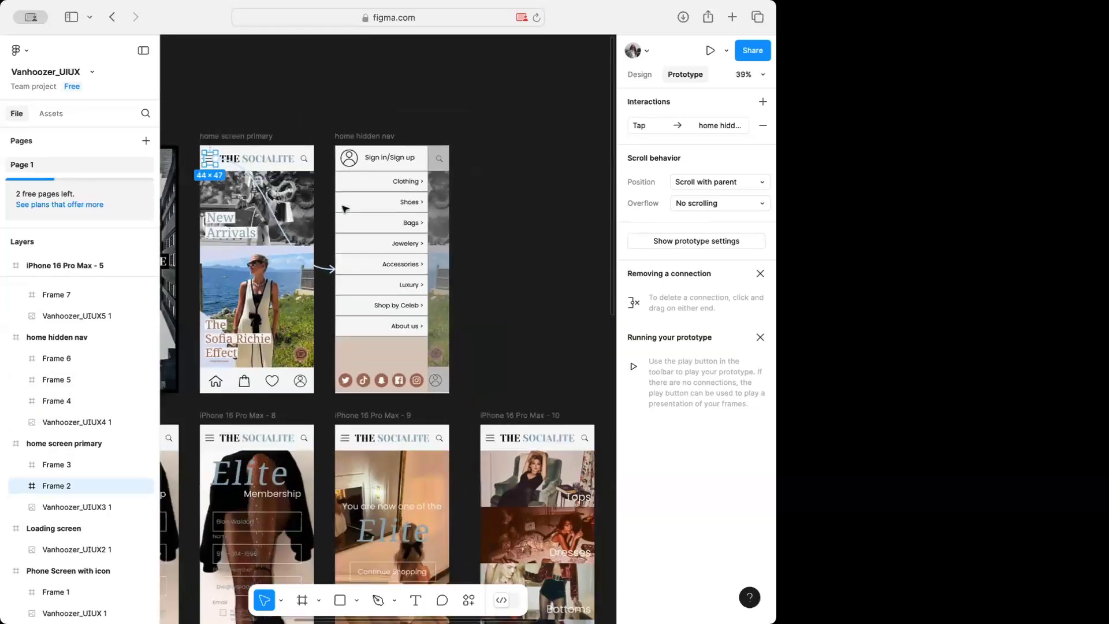
scroll(345, 208, "left", 5)
scroll(344, 208, "down", 3)
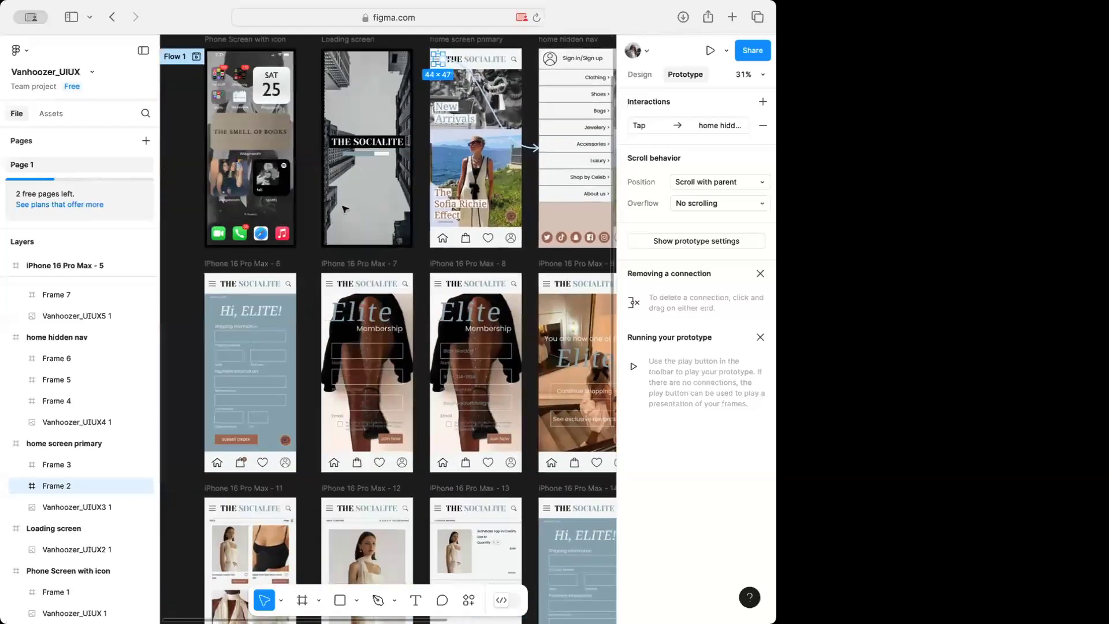
scroll(345, 208, "right", 2)
scroll(345, 208, "up", 1)
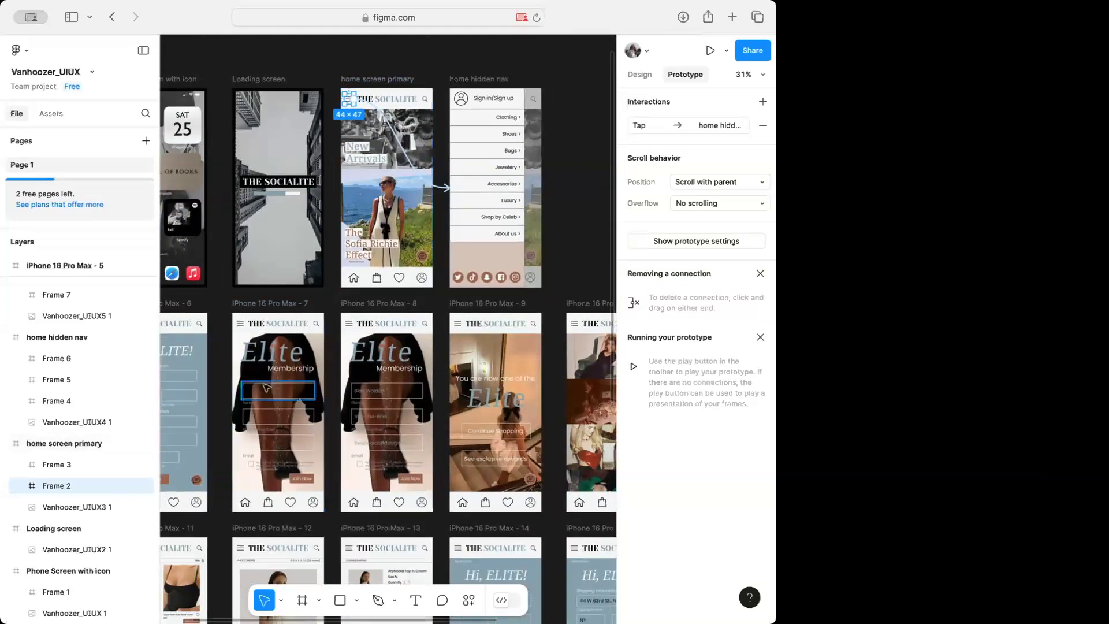
left_click(485, 103)
left_click_drag(472, 100, 265, 349)
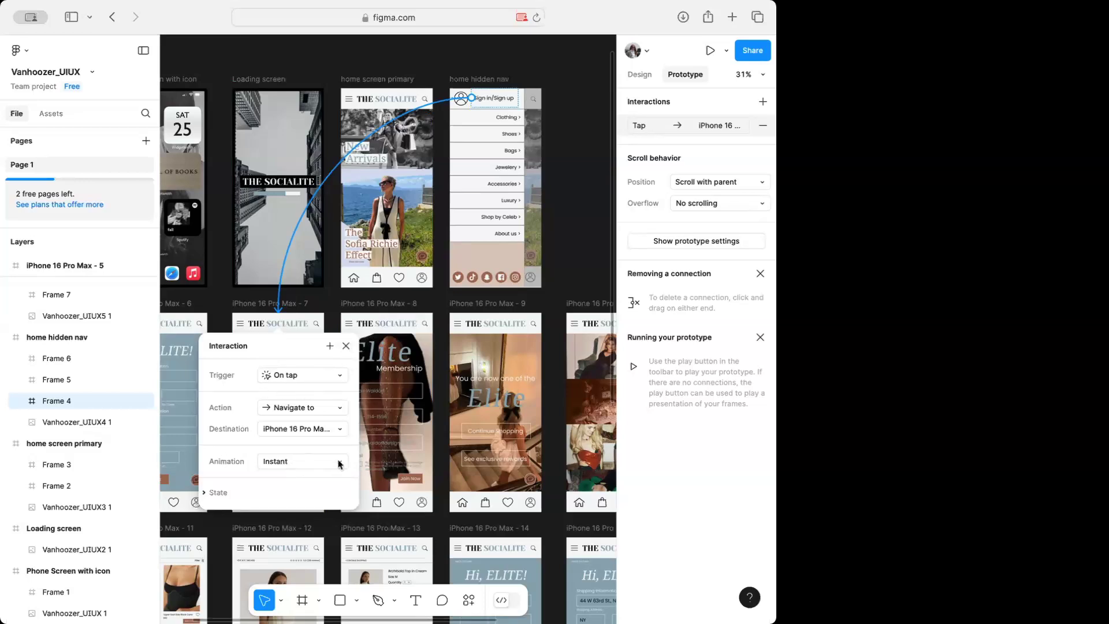
left_click(340, 462)
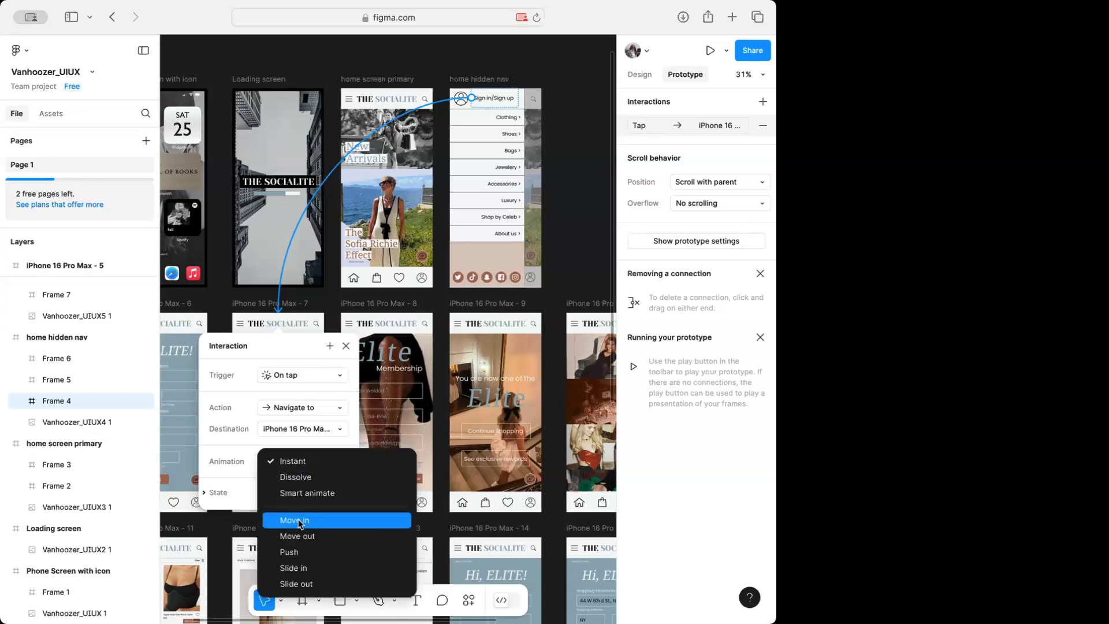
left_click(301, 572)
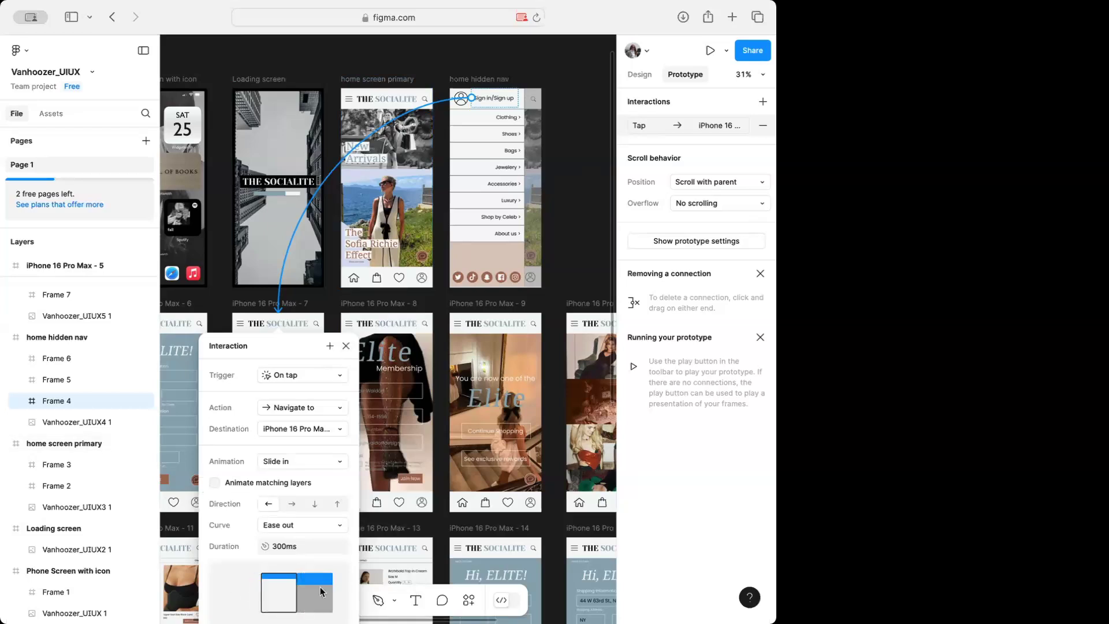
left_click(346, 346)
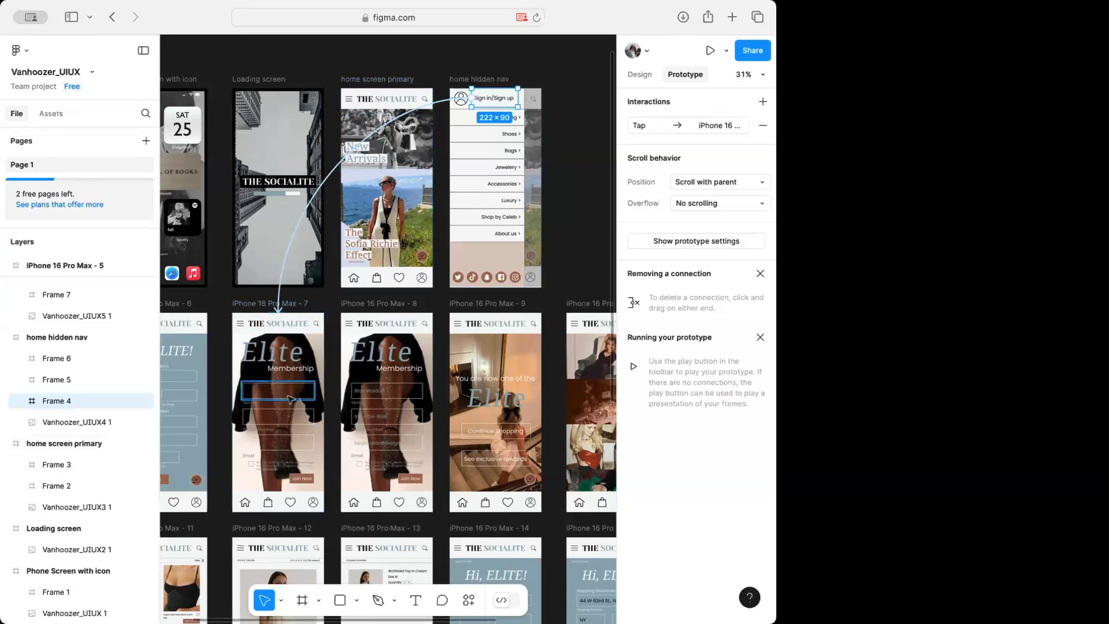
Link the hamburger icon frame on iPhone 16 Pro Max - 7 to home hidden nav and set its animation to Instant
left_click(240, 326)
left_click_drag(241, 319, 462, 250)
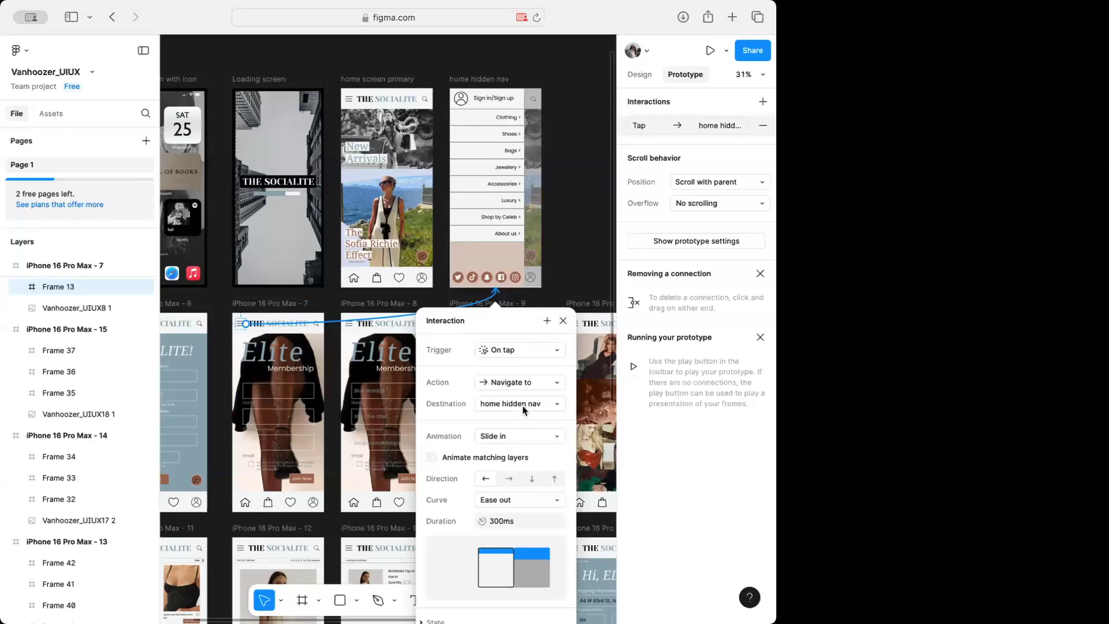
left_click(529, 437)
left_click(529, 333)
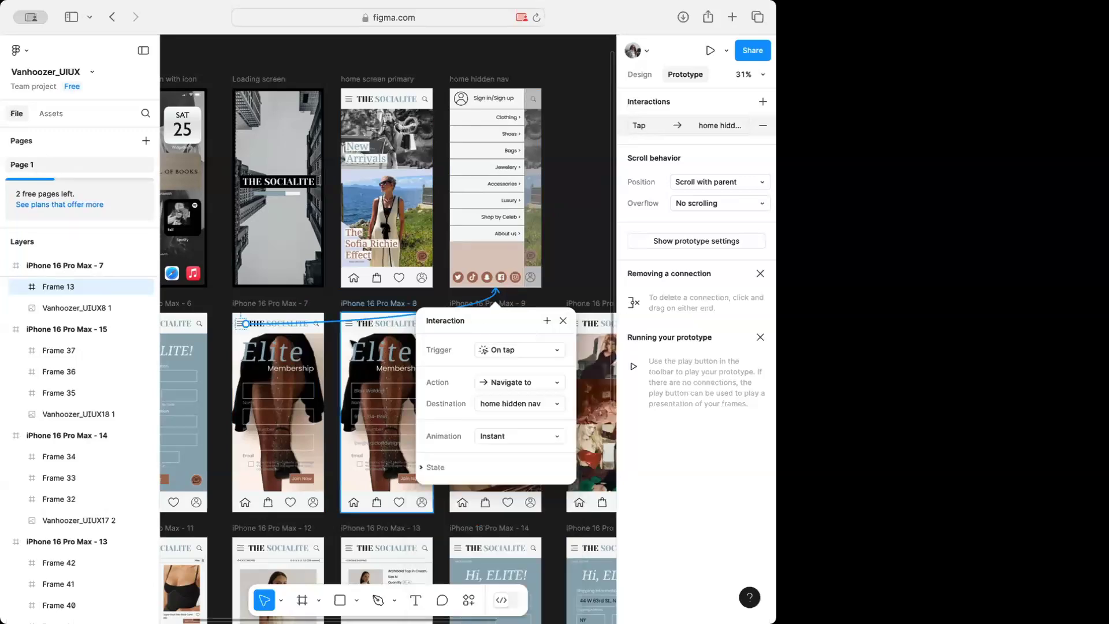
left_click(565, 319)
Link THE SOCIALITE logo frame on iPhone 16 Pro Max - 7 to home screen primary, navigating instantly on tap
left_click(299, 329)
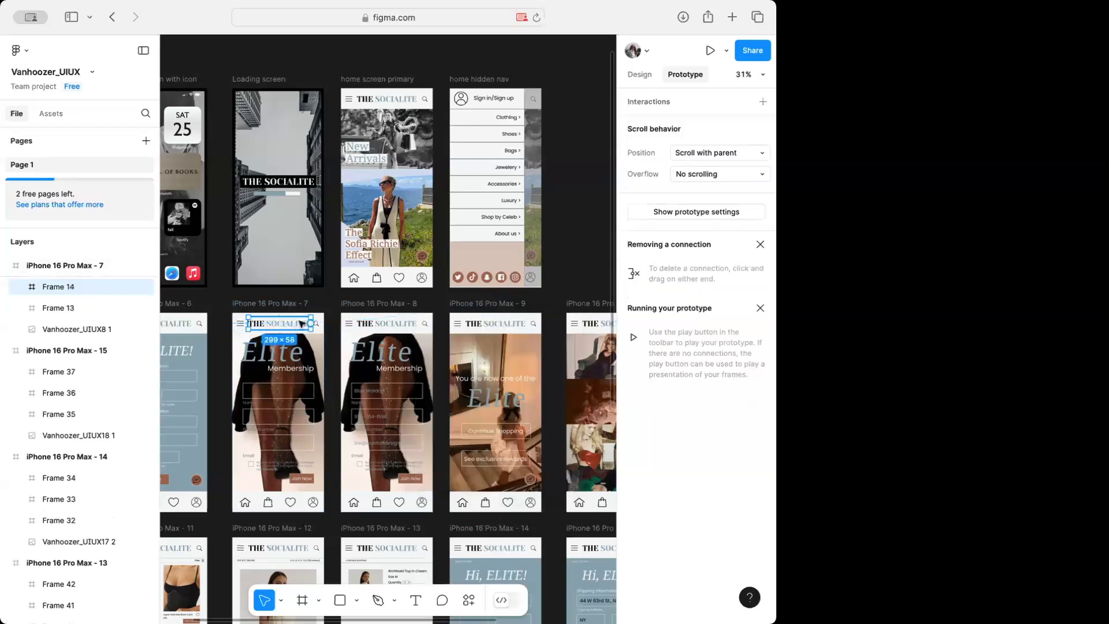
left_click_drag(313, 323, 376, 280)
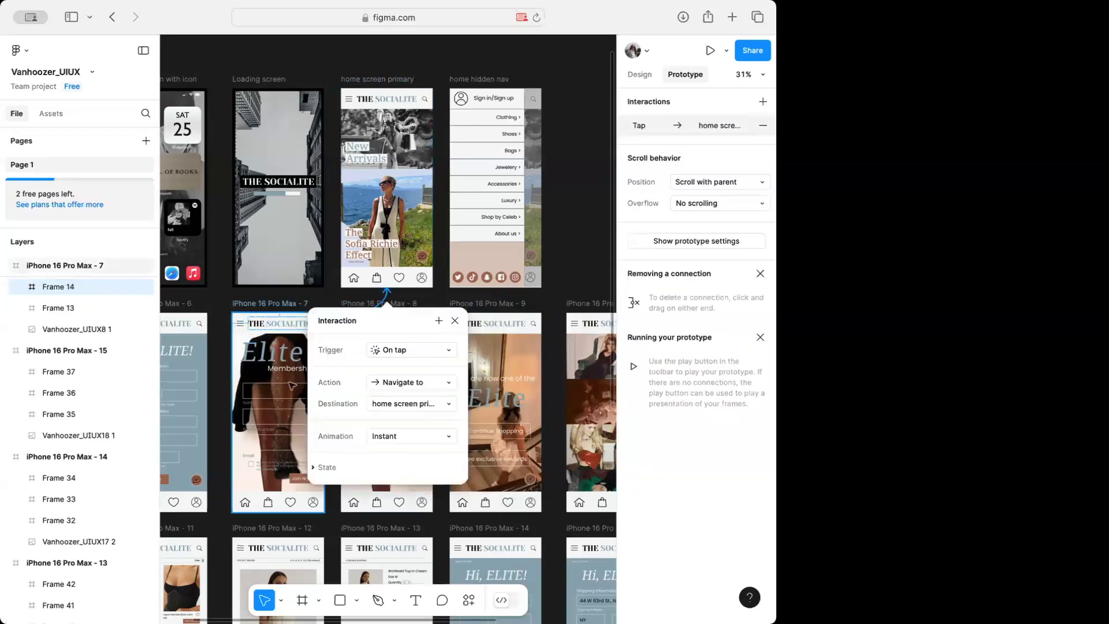
left_click(455, 322)
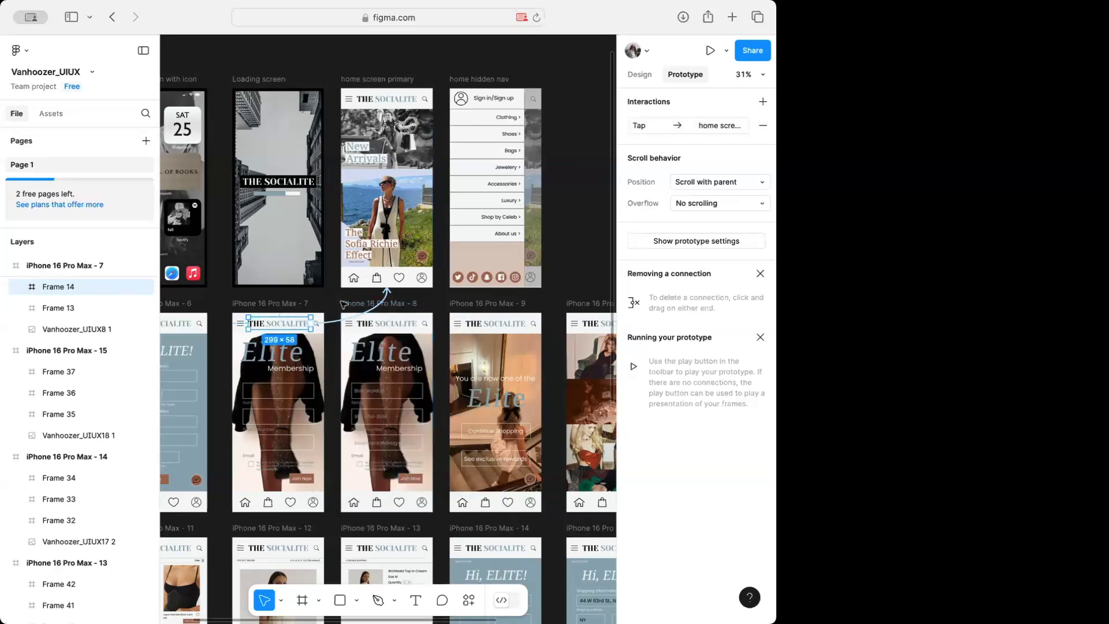
On iPhone 16 Pro Max - 8, link the hamburger icon frame to home hidden nav and the logo frame to home screen primary
left_click(350, 325)
left_click_drag(350, 321, 495, 254)
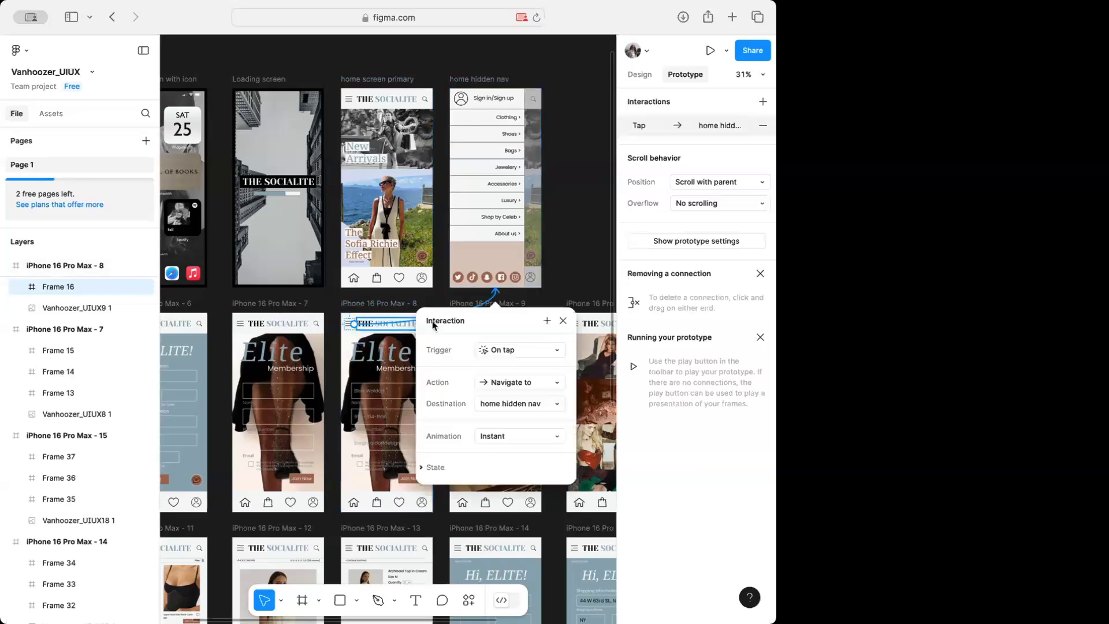
left_click(563, 321)
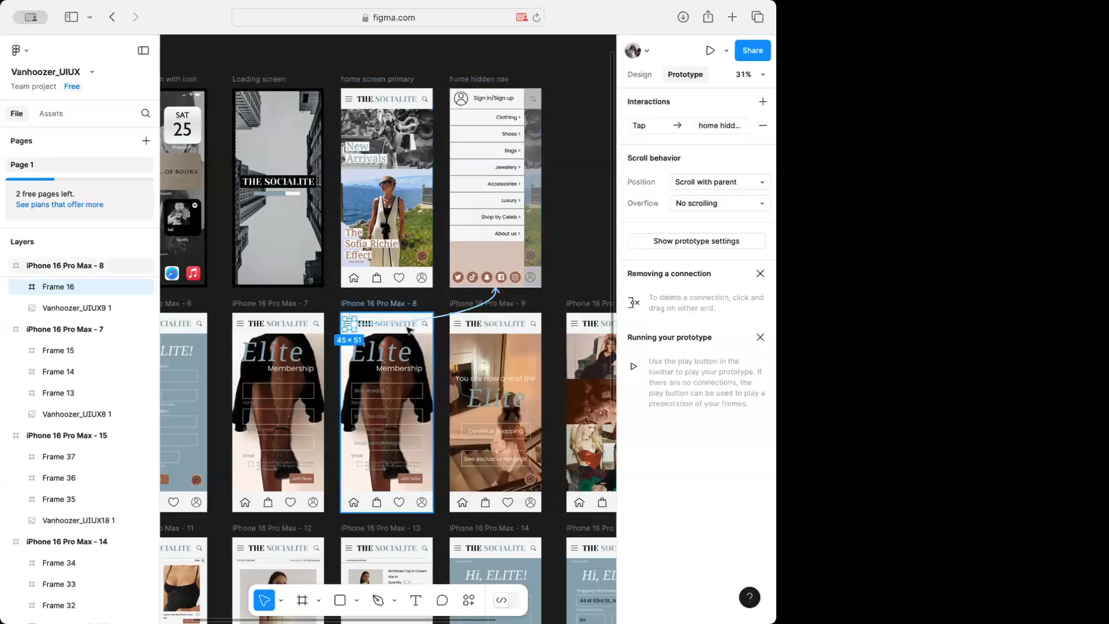
left_click(387, 335)
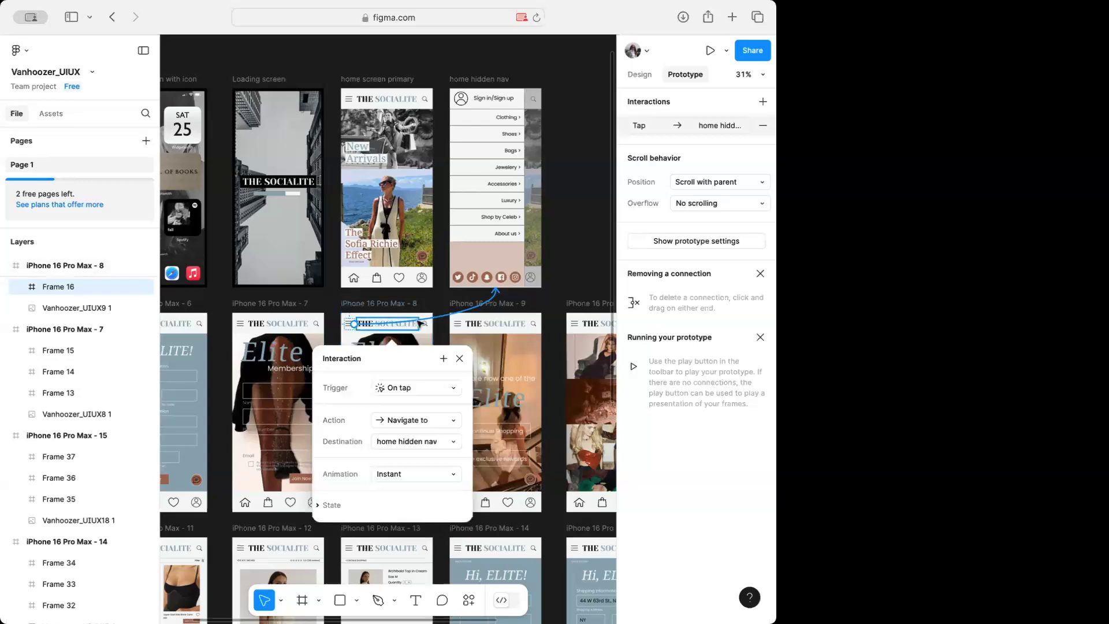
left_click_drag(412, 329, 388, 286)
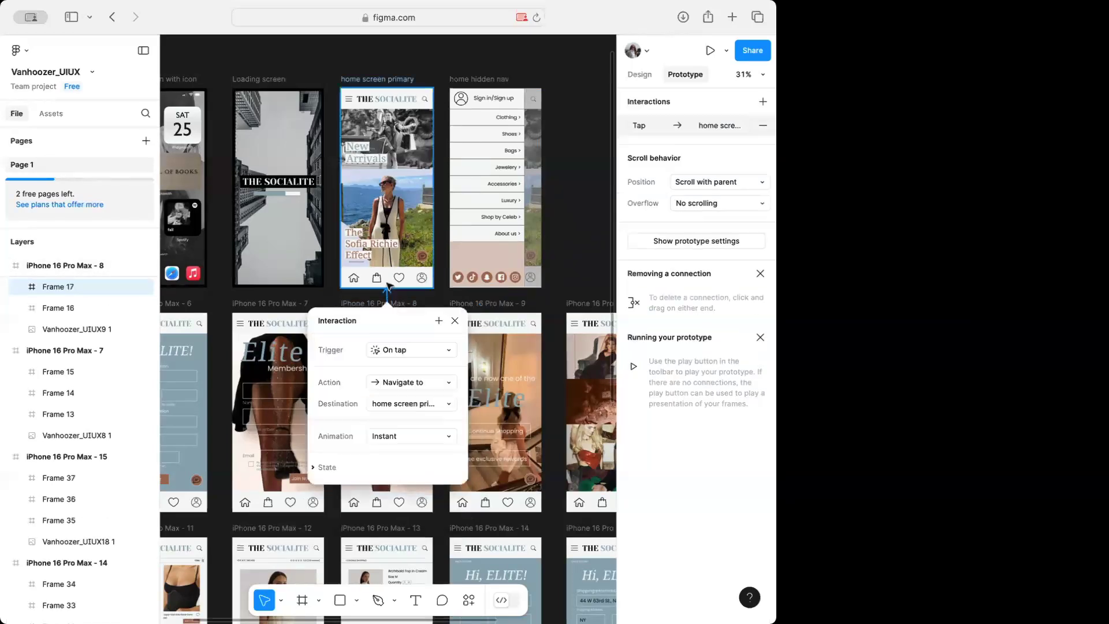
left_click(454, 321)
Link the Join Now frame on iPhone 16 Pro Max - 8 to iPhone 16 Pro Max - 9 on tap, with the Slide in animation
left_click(412, 478)
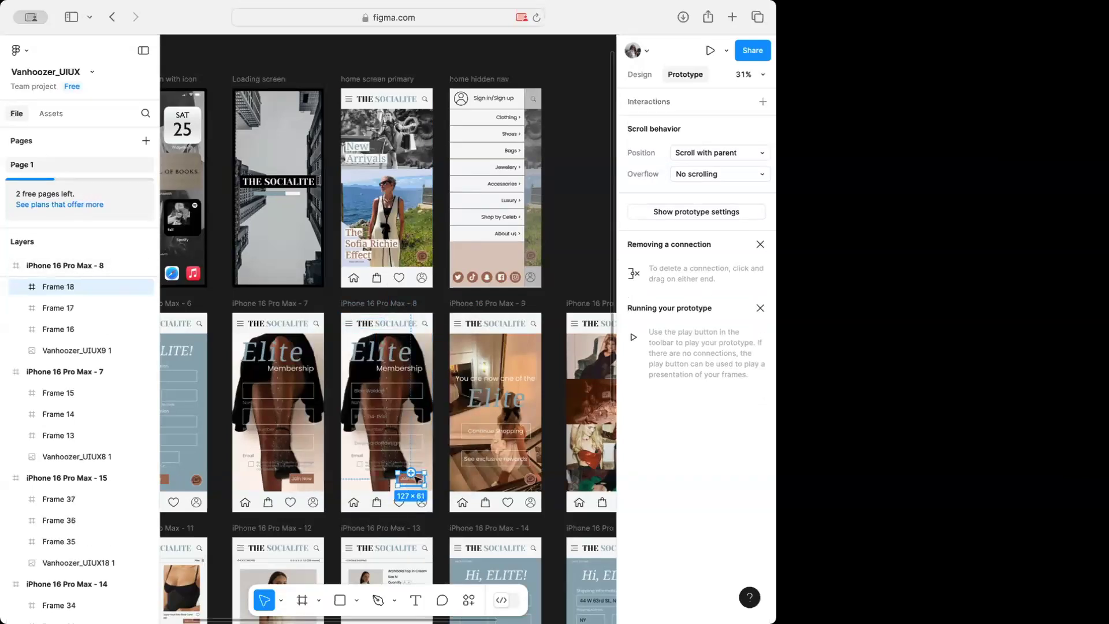
left_click_drag(412, 474, 454, 416)
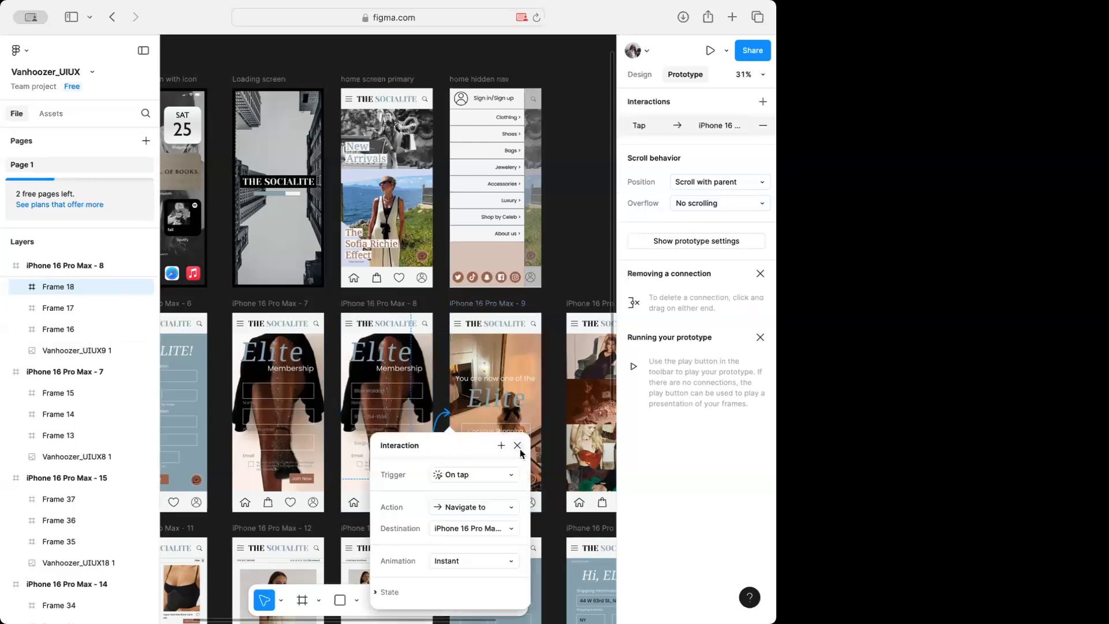
left_click(468, 563)
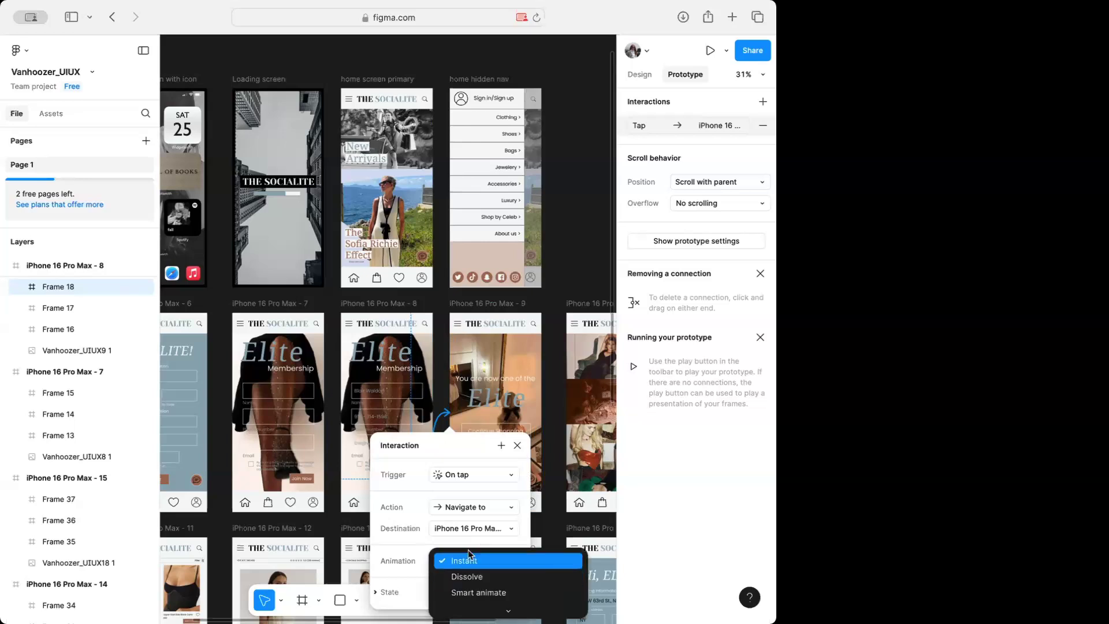
mouse_move(503, 606)
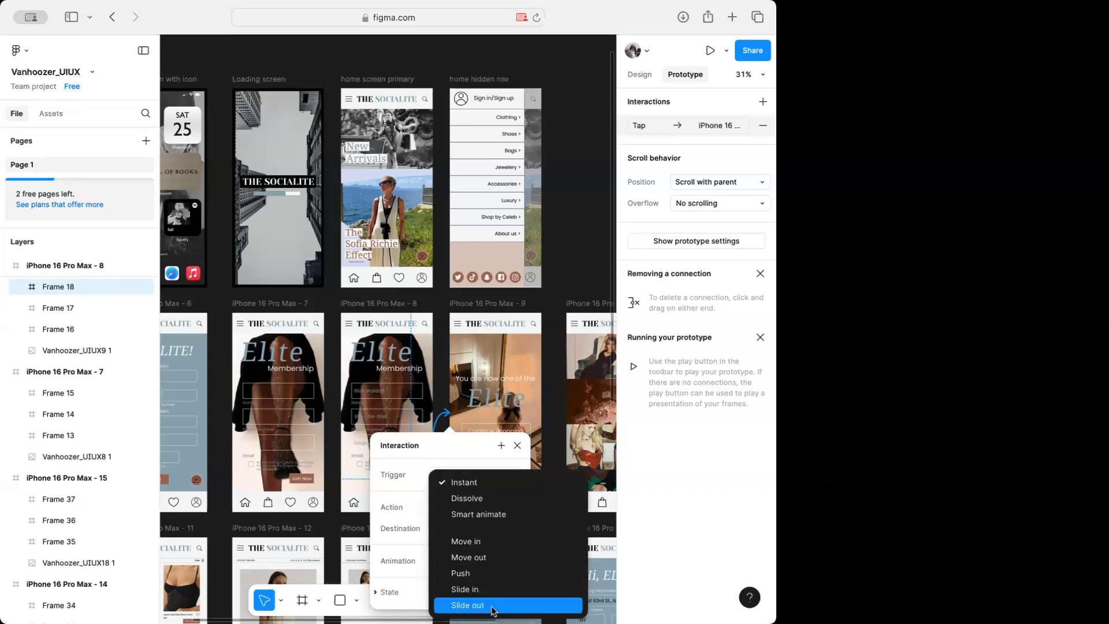
left_click(470, 591)
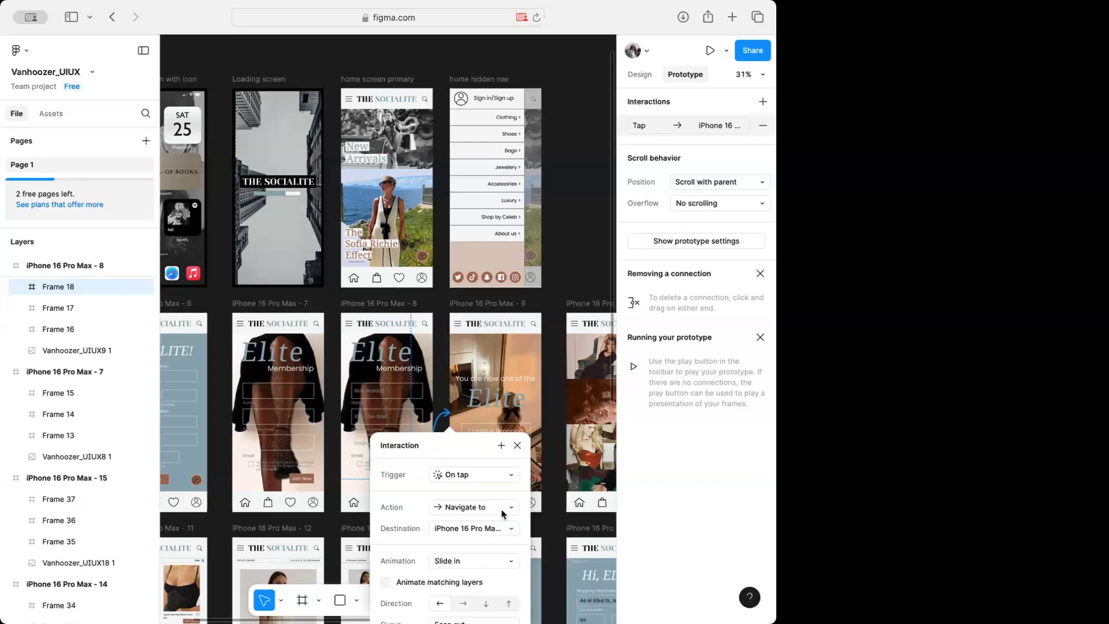
left_click(516, 445)
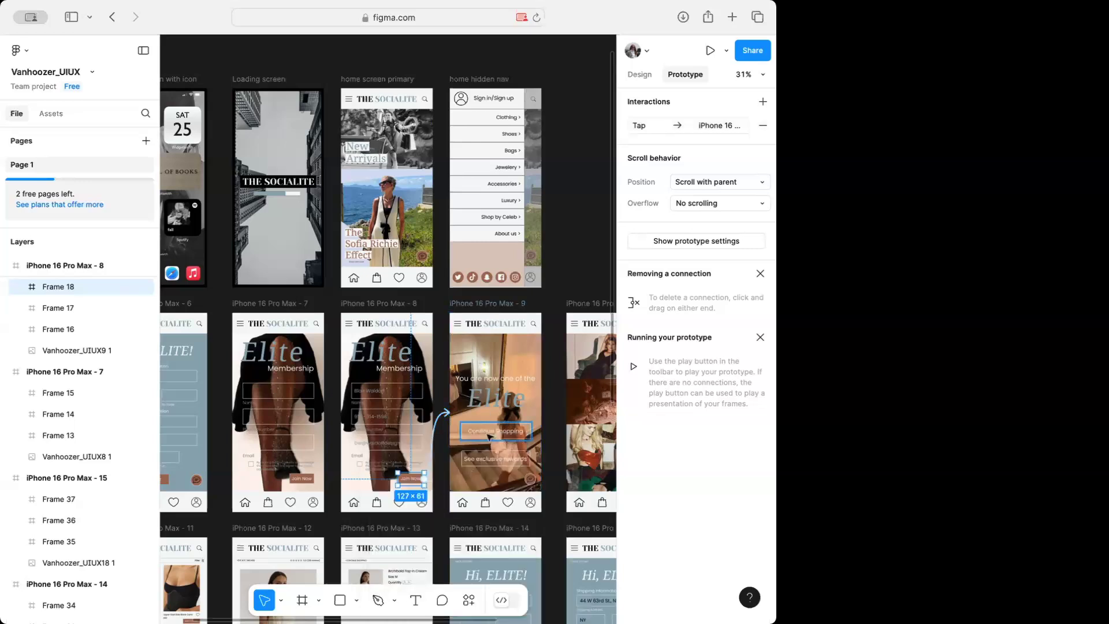
Link the Continue shopping frame on iPhone 16 Pro Max - 9 to iPhone 16 Pro Max - 10 on tap, keeping the Slide in animation
left_click(494, 434)
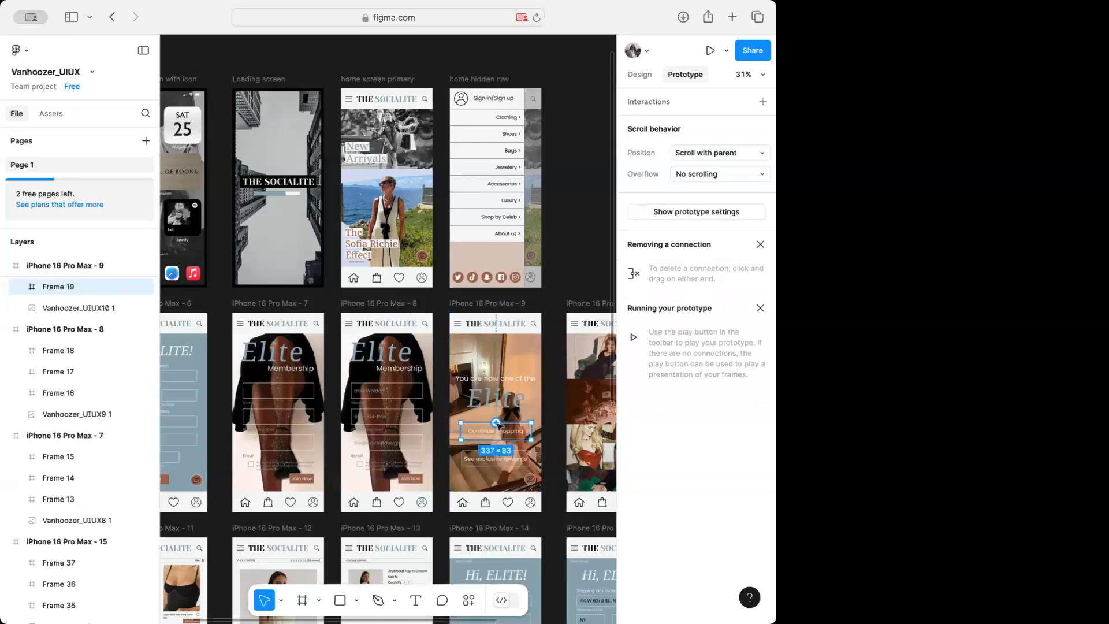
left_click_drag(497, 425, 569, 361)
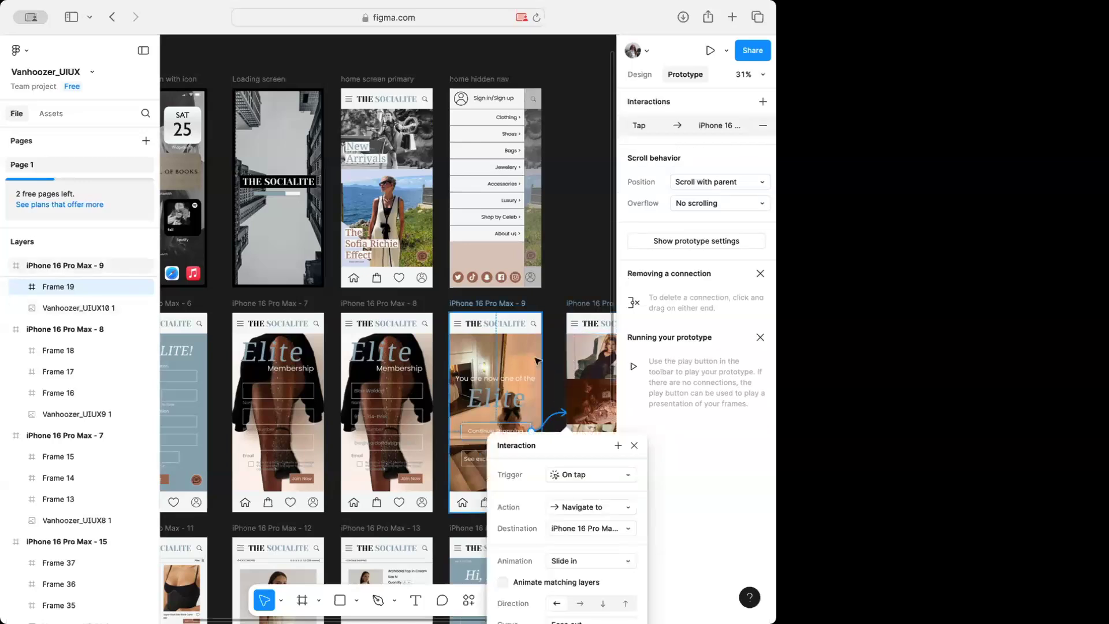
left_click(635, 445)
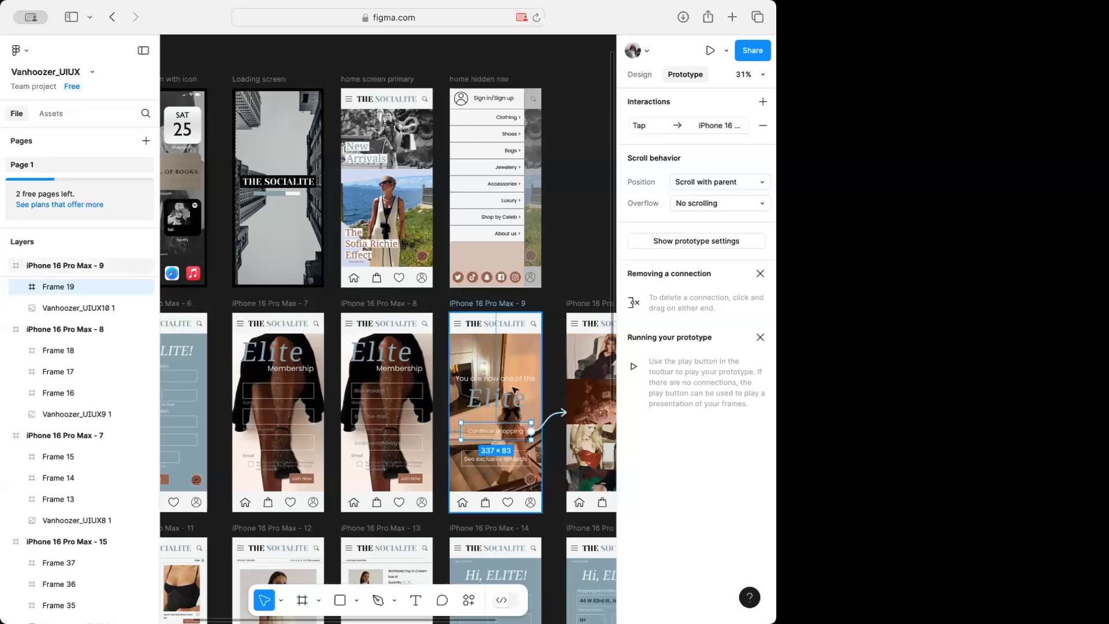
Link the Clothing frame on home hidden nav to iPhone 16 Pro Max - 10 on tap, keeping the Slide in animation
scroll(515, 391, "right", 5)
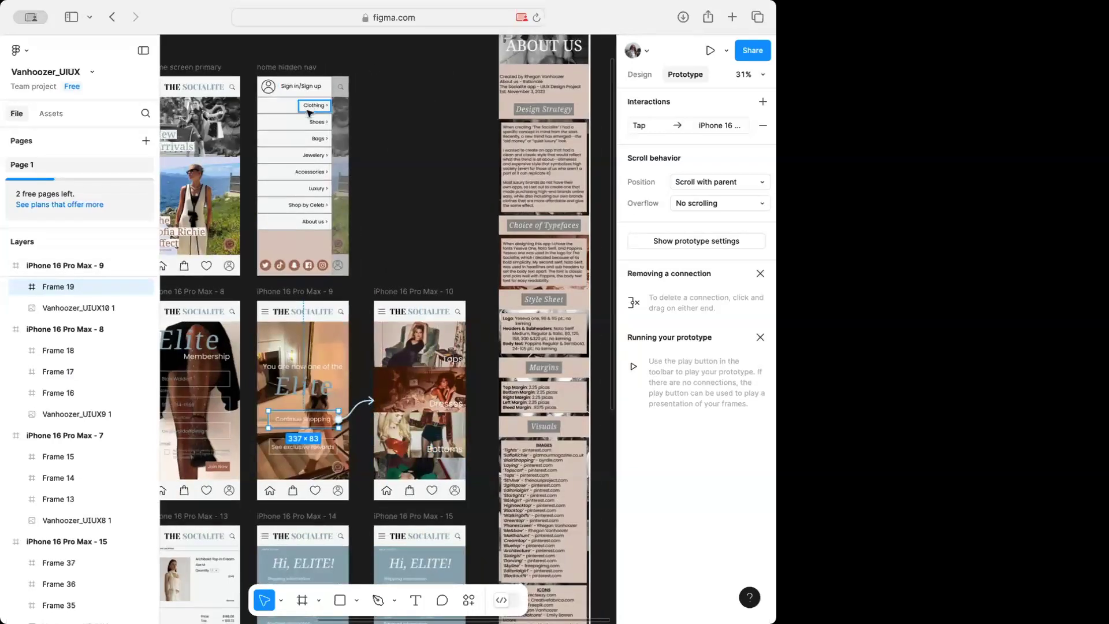
left_click(311, 108)
left_click_drag(329, 106, 424, 301)
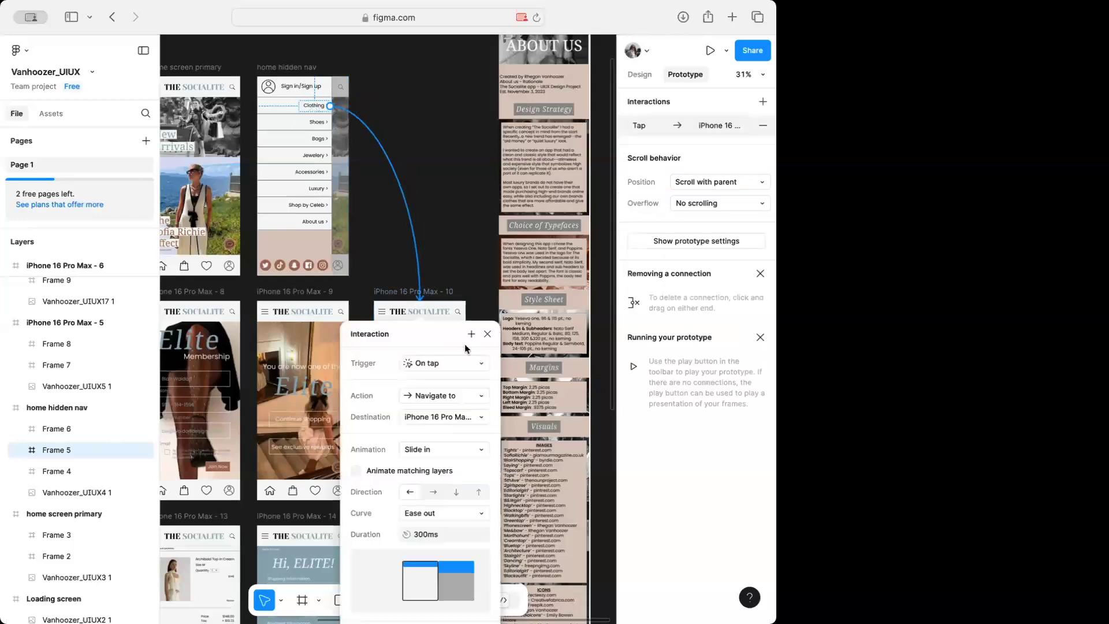
left_click(488, 333)
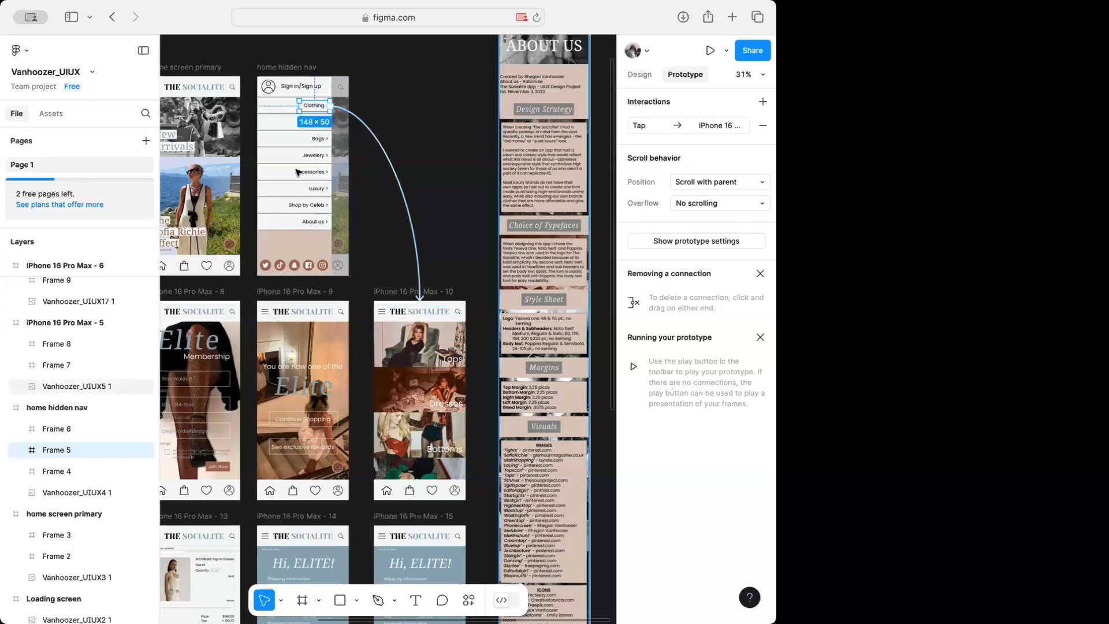
Present the prototype starting from the Phone Screen with icon frame
scroll(272, 185, "left", 10)
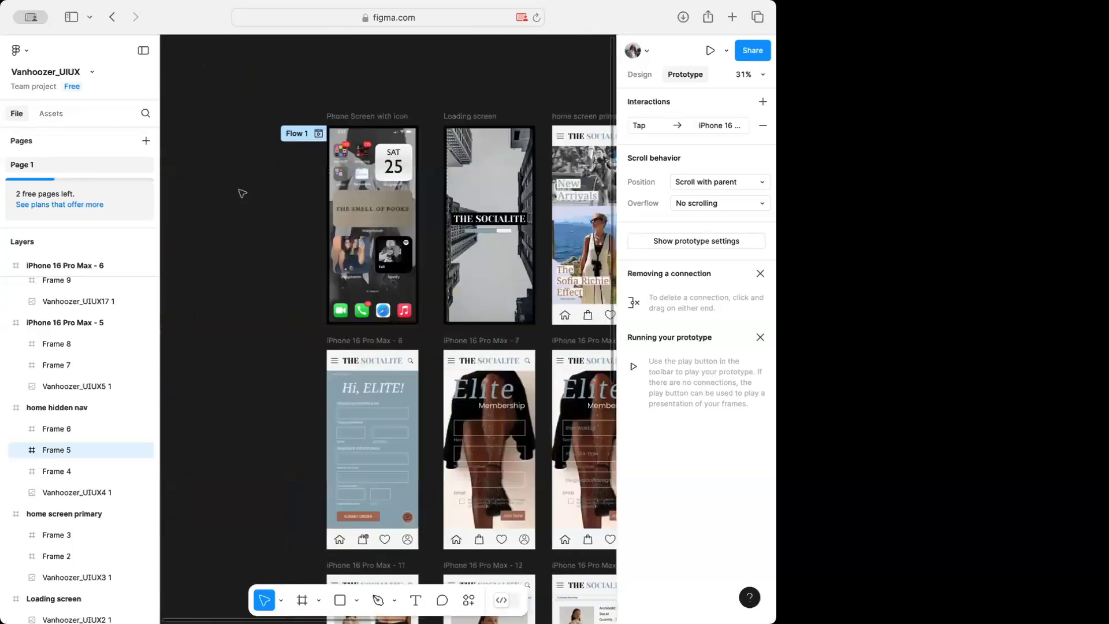
left_click(362, 116)
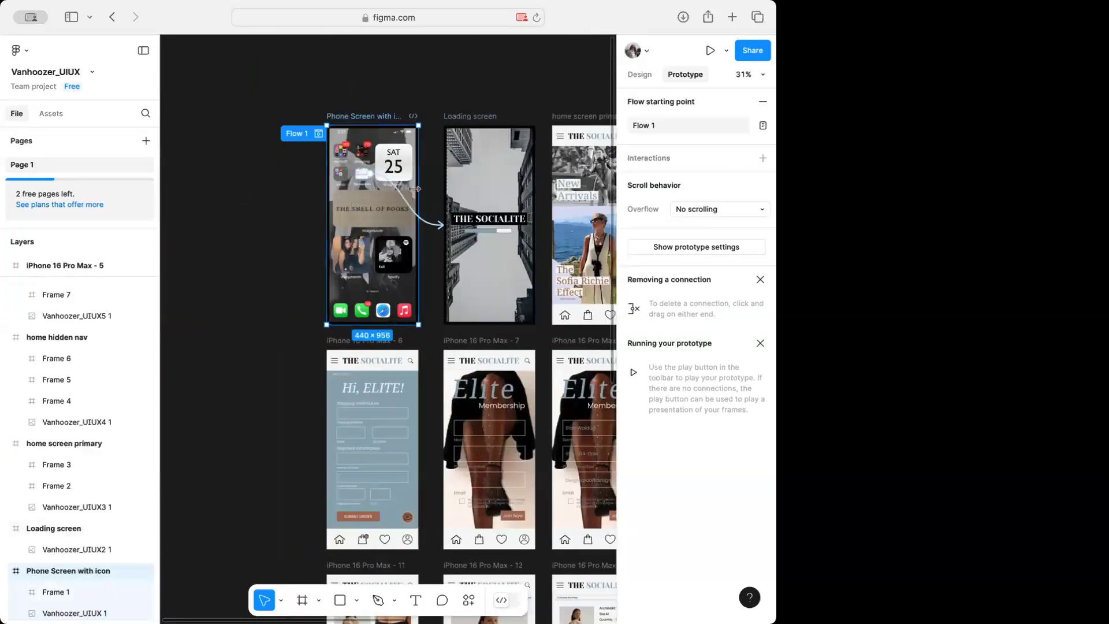
left_click(373, 230)
key("Escape")
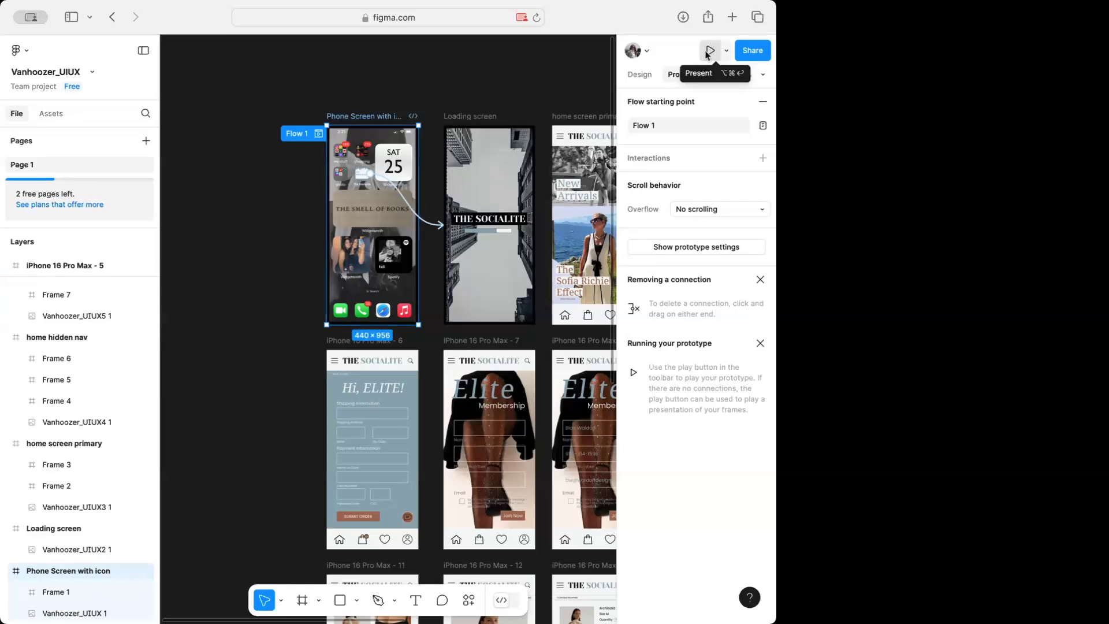
left_click(709, 52)
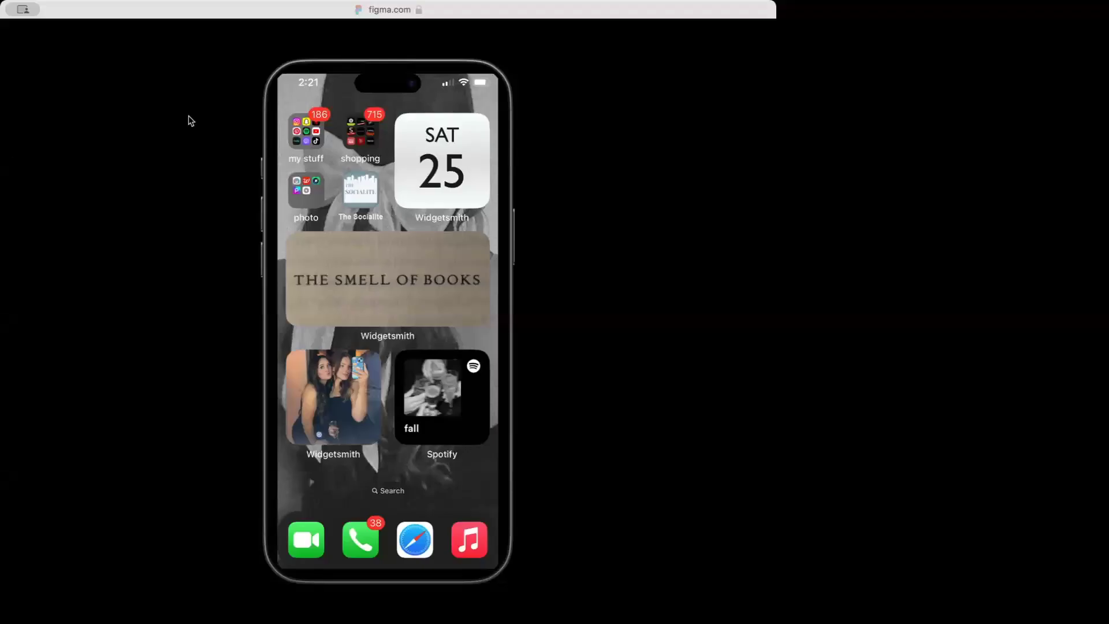
Test the prototype from The Socialite app icon through the hamburger menu to the Sign in/Sign up link, also trying the unlinked menu entries
left_click(362, 185)
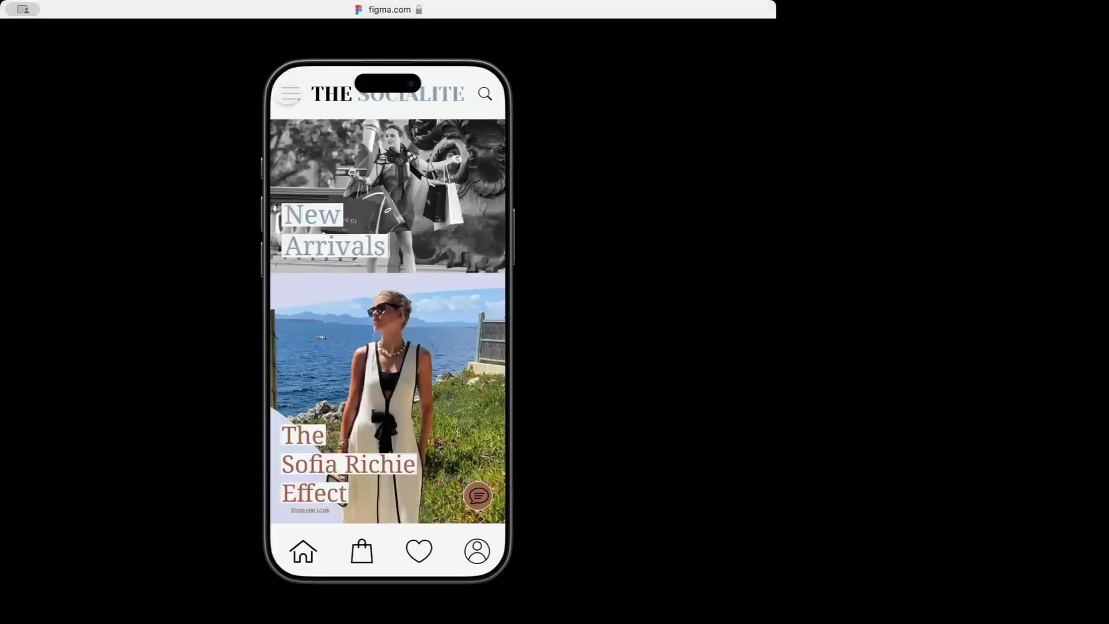
left_click(290, 94)
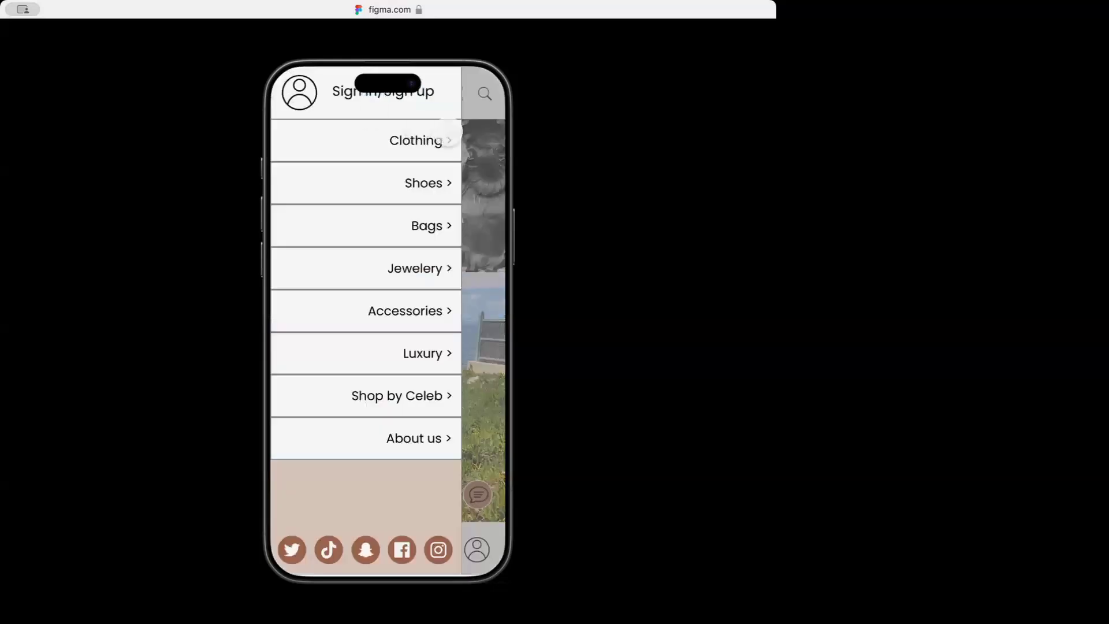
left_click(414, 440)
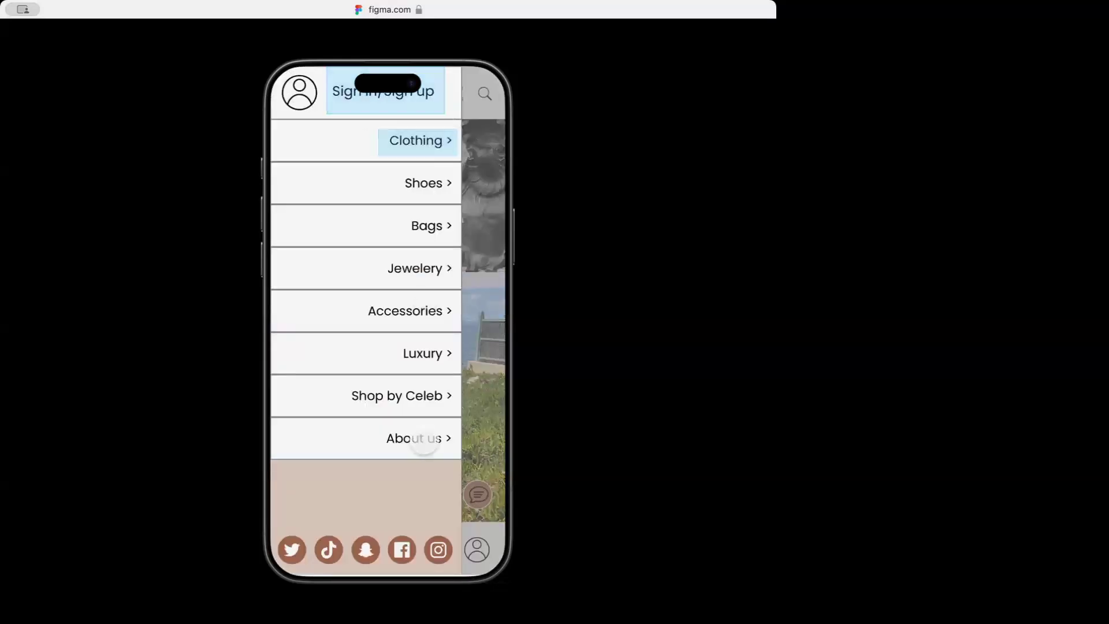
left_click(402, 181)
left_click(411, 165)
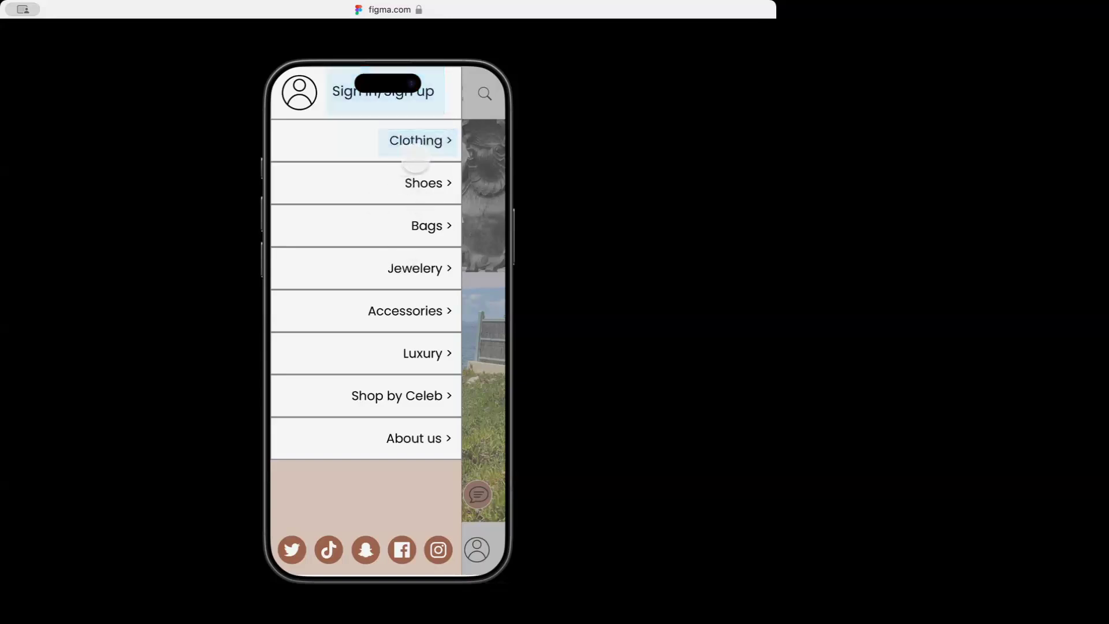
left_click(426, 103)
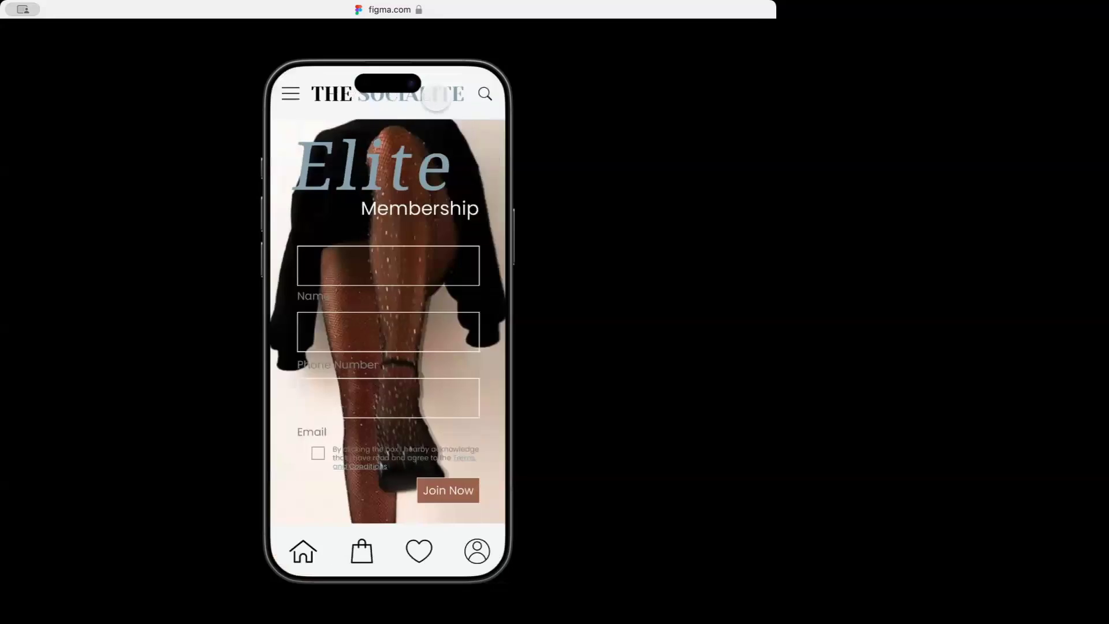
Test the Elite Membership screen's Name field and logo link, and try the Clothing link in the hamburger menu
left_click(364, 262)
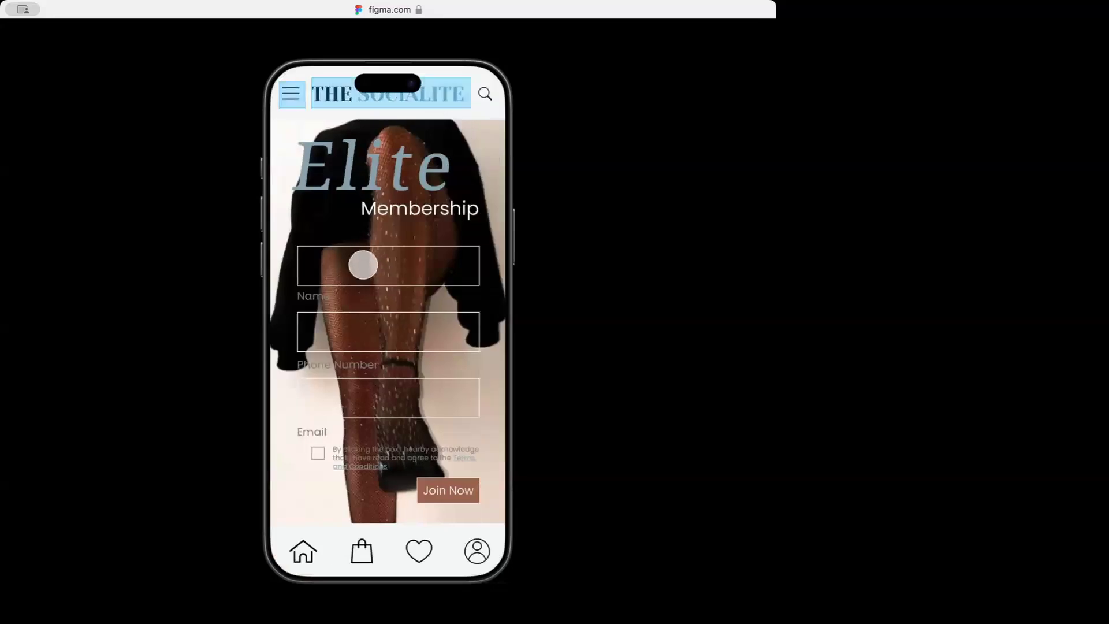
left_click(327, 97)
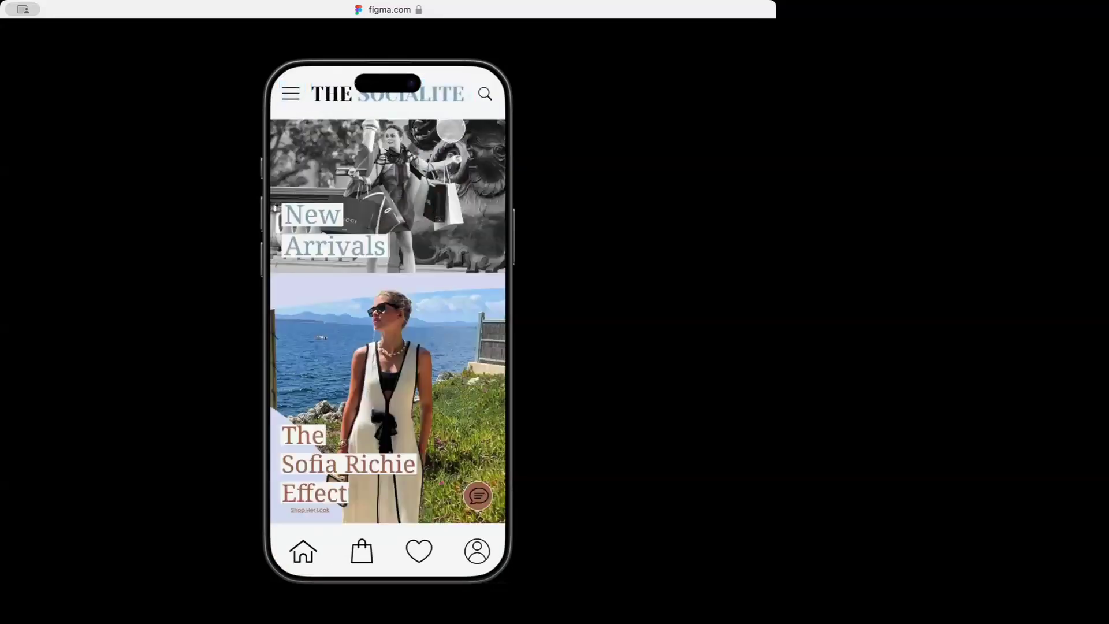
left_click(291, 95)
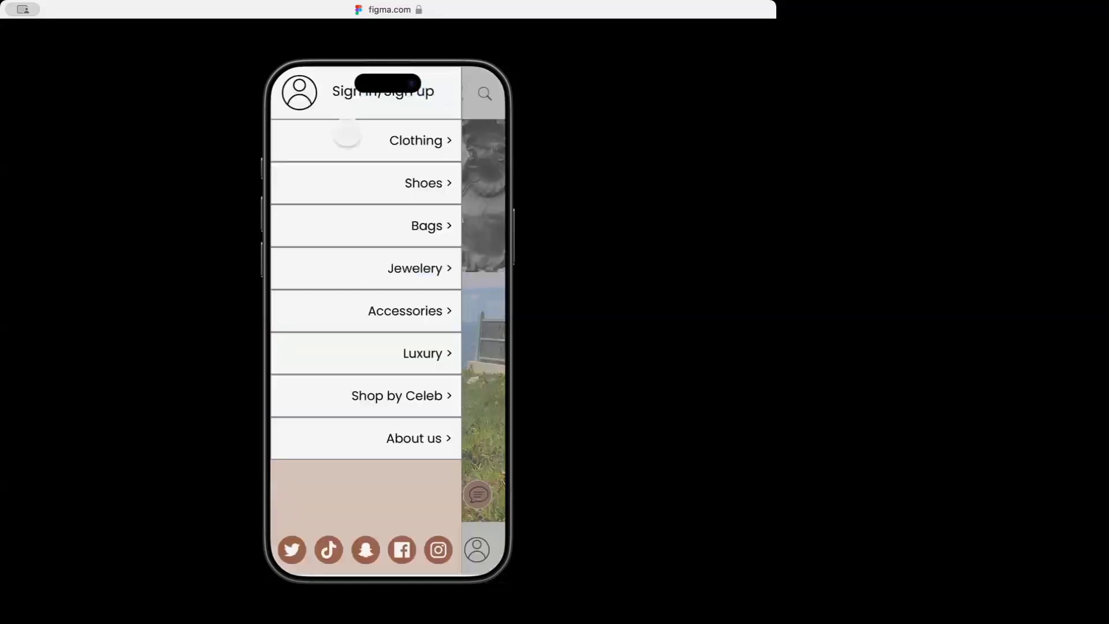
left_click(412, 138)
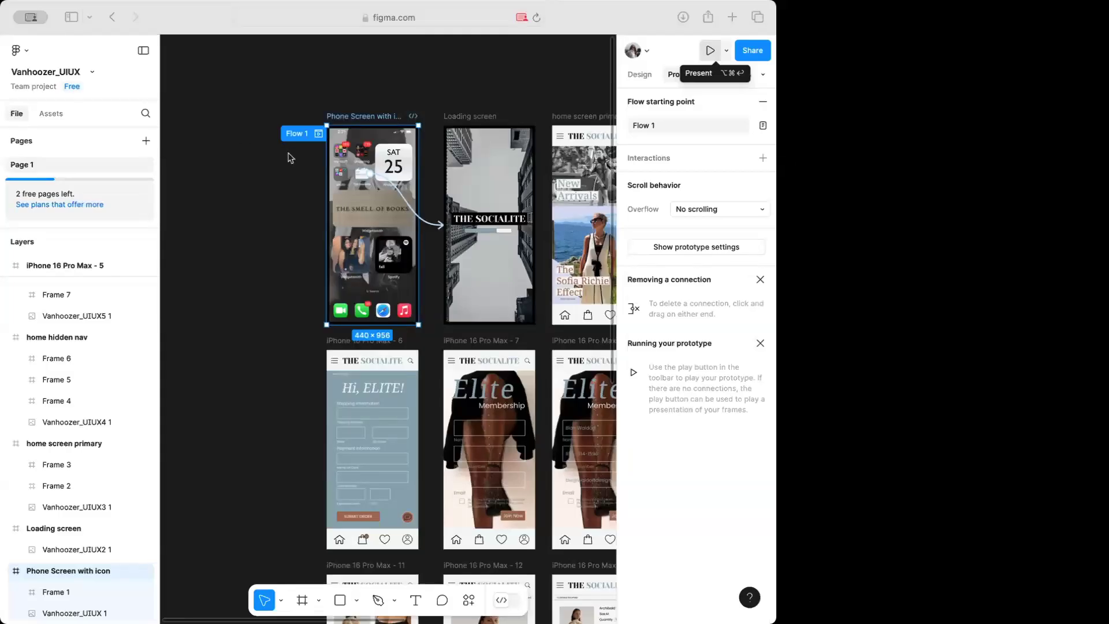
Copy the share link for the Phone Screen with icon selection and close the sharing options
scroll(502, 127, "right", 5)
scroll(503, 127, "down", 2)
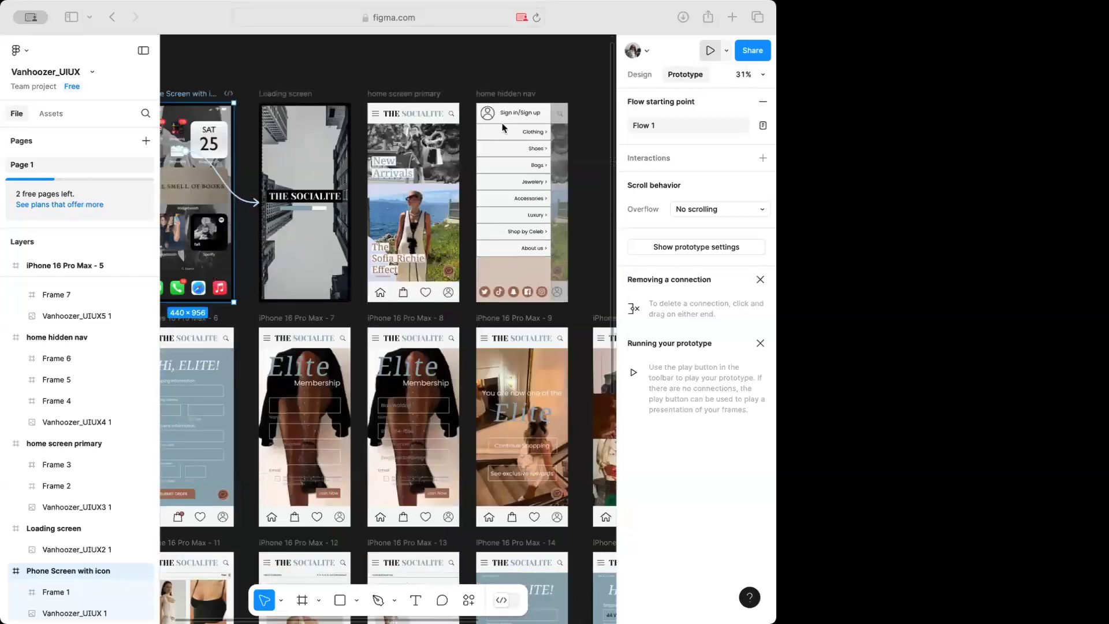
left_click(752, 51)
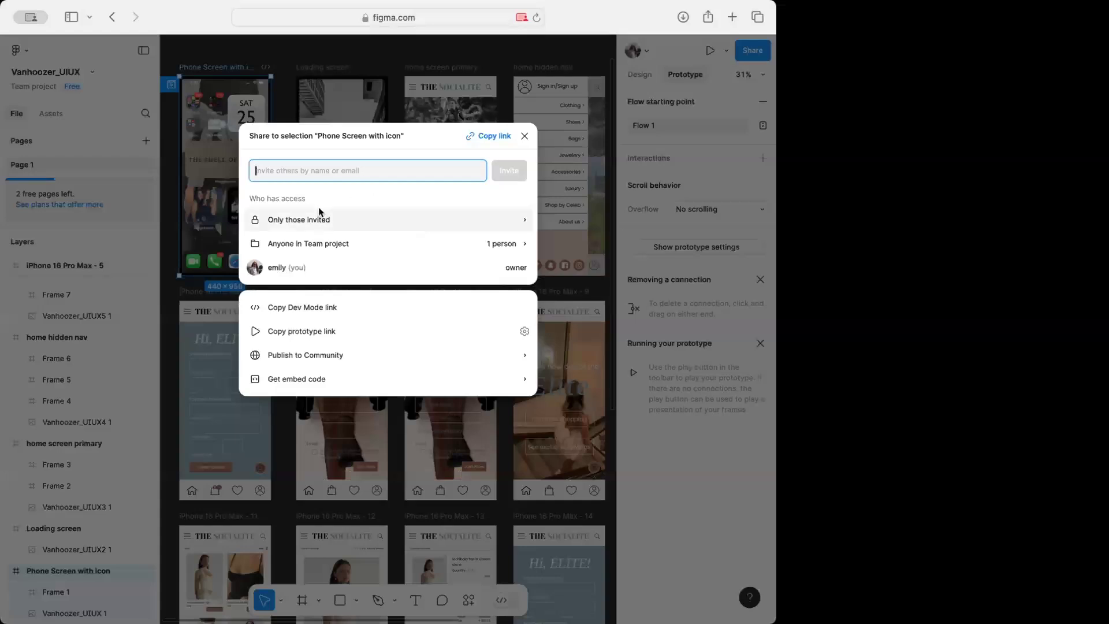
left_click(491, 136)
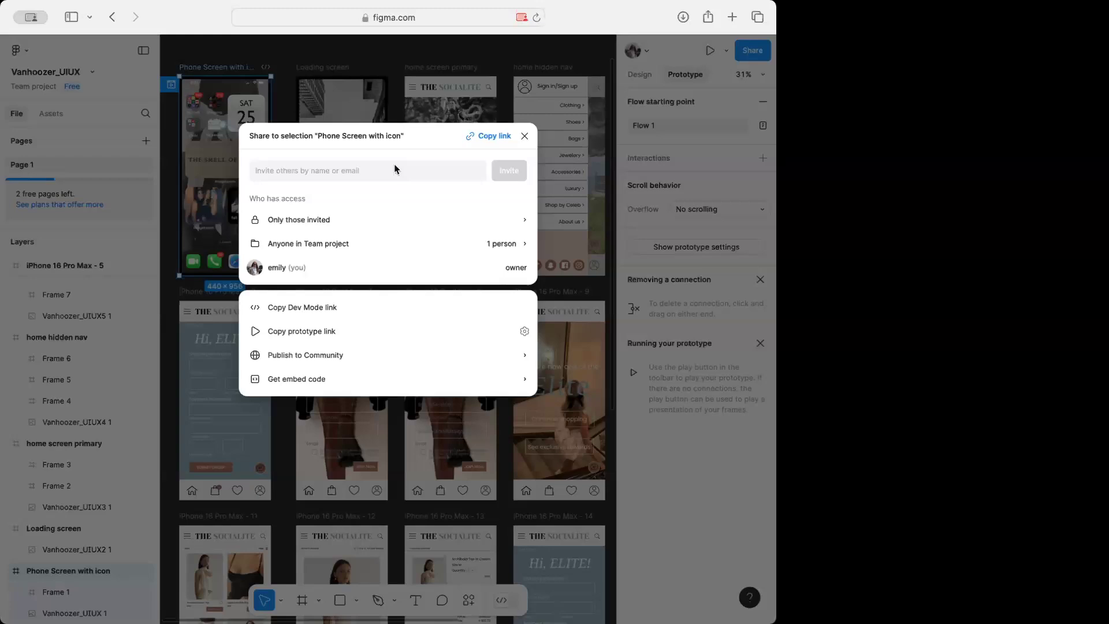
left_click(525, 137)
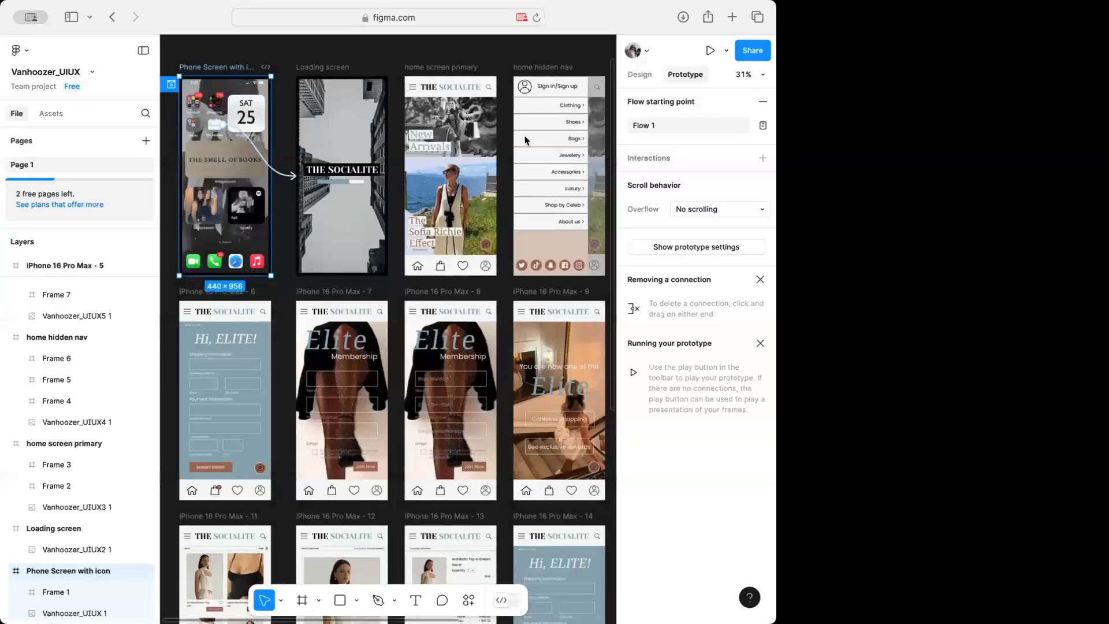